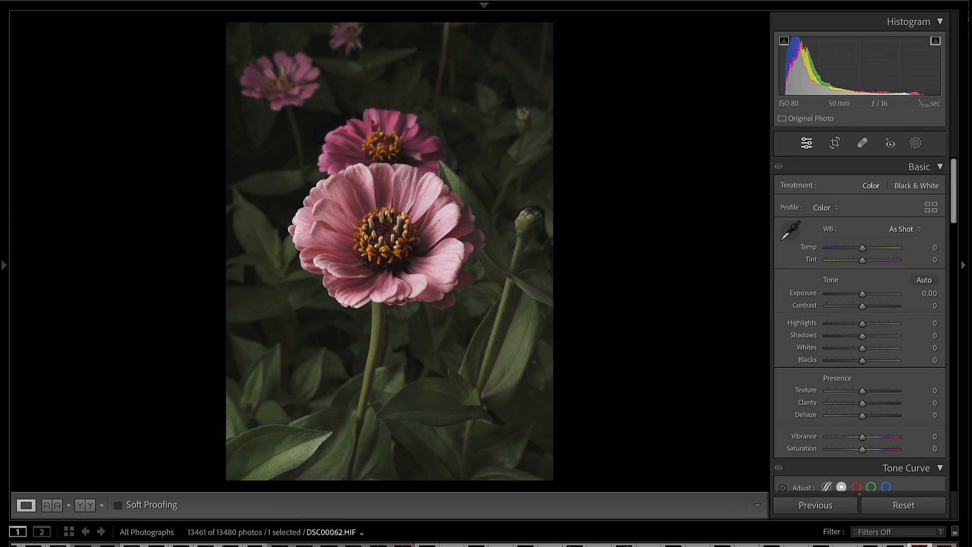
Open the pink zinnia photo DSC00062 in Adobe Photoshop (Beta) for editing
{"action": "left_click", "coordinate": [944, 546]}
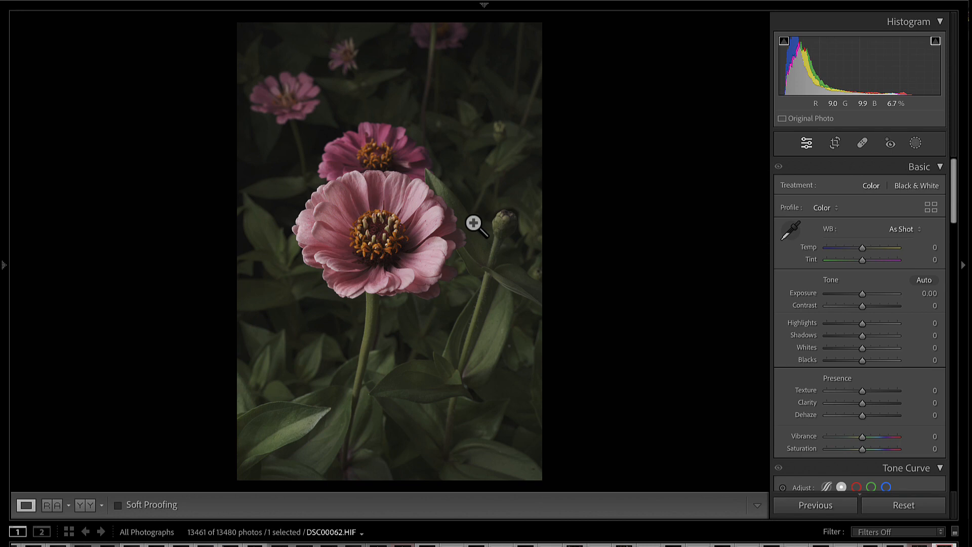
{"action": "right_click", "coordinate": [390, 244]}
{"action": "mouse_move", "coordinate": [409, 279]}
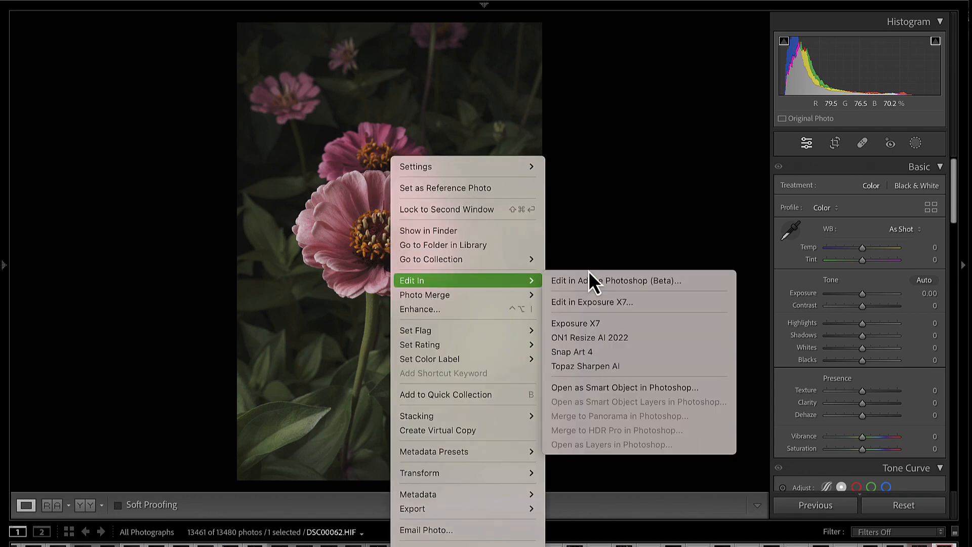
{"action": "left_click", "coordinate": [599, 280]}
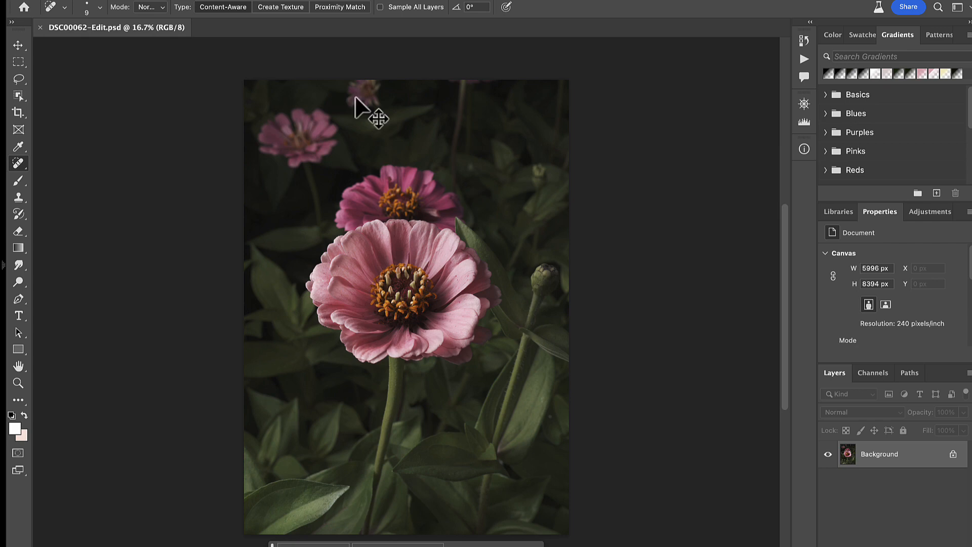
Duplicate the background layer and select the darker pink flower behind the main bloom with the Object Selection tool
{"action": "key", "text": "ctrl+j"}
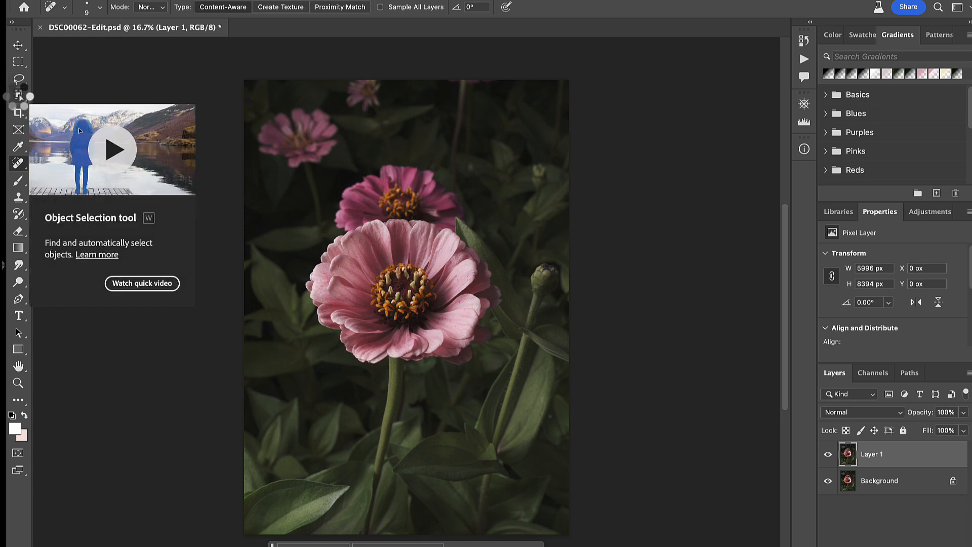
{"action": "left_click", "coordinate": [18, 97]}
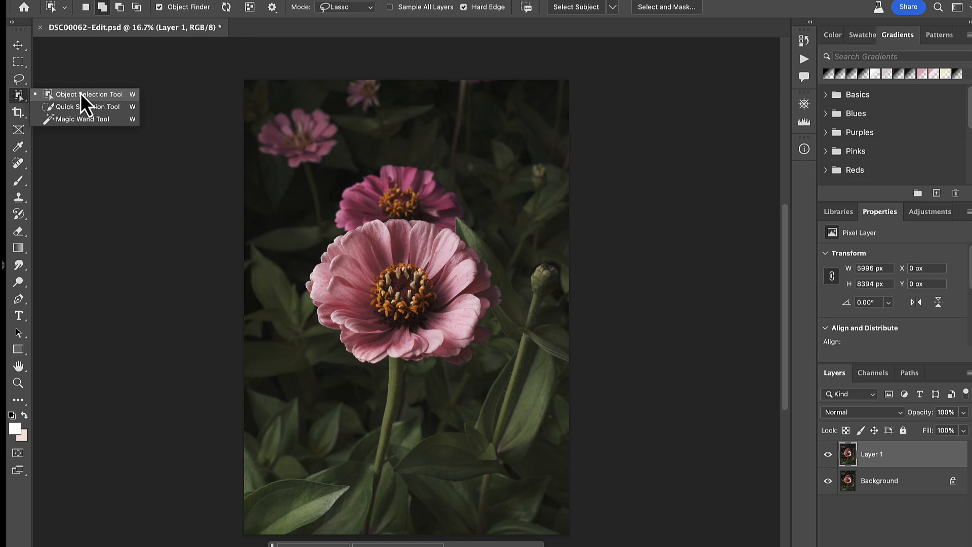
{"action": "left_click", "coordinate": [347, 213]}
{"action": "left_click", "coordinate": [347, 214]}
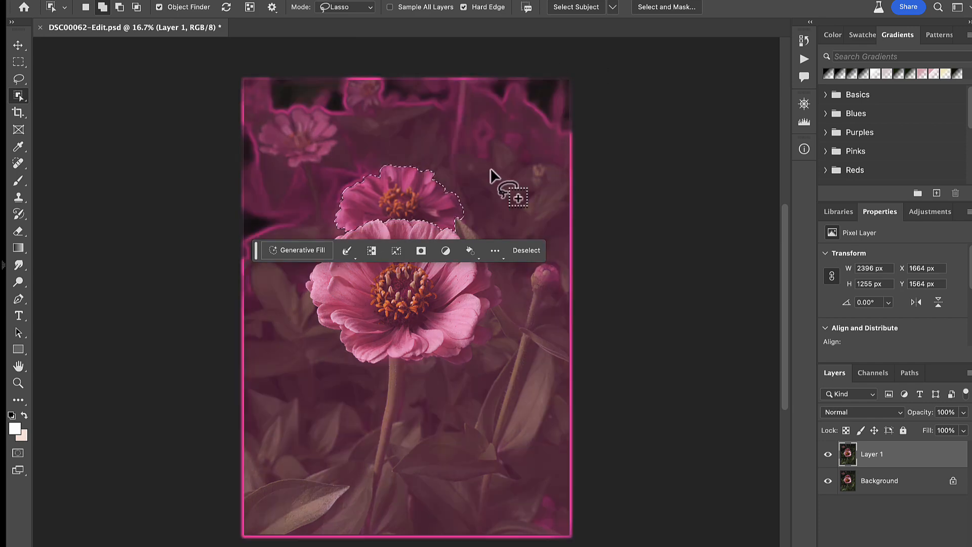
{"action": "right_click", "coordinate": [410, 186]}
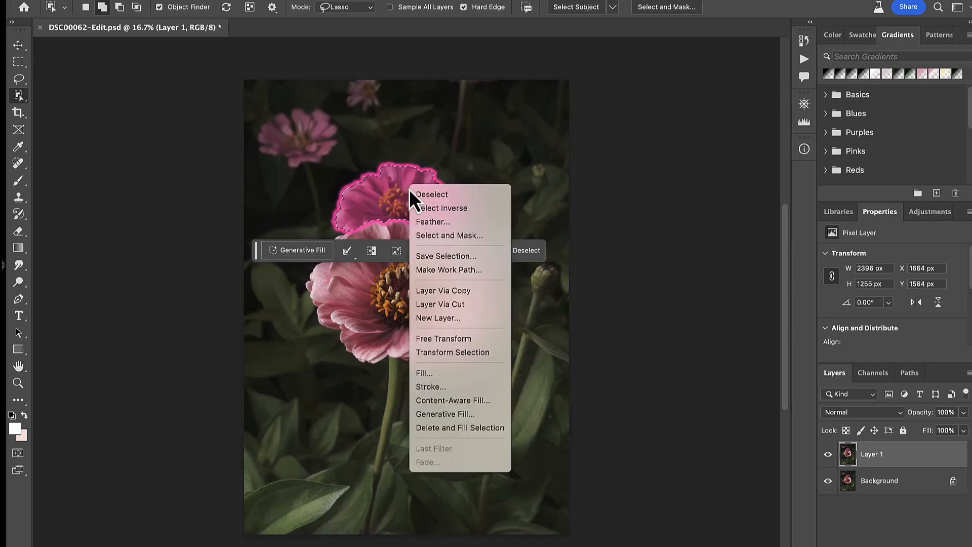
{"action": "left_click", "coordinate": [470, 401]}
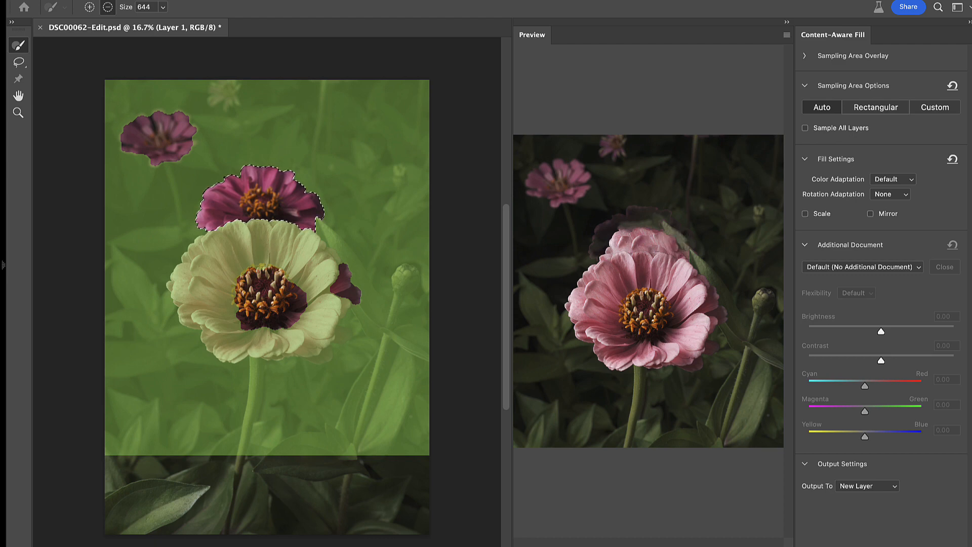
{"action": "left_click", "coordinate": [871, 544]}
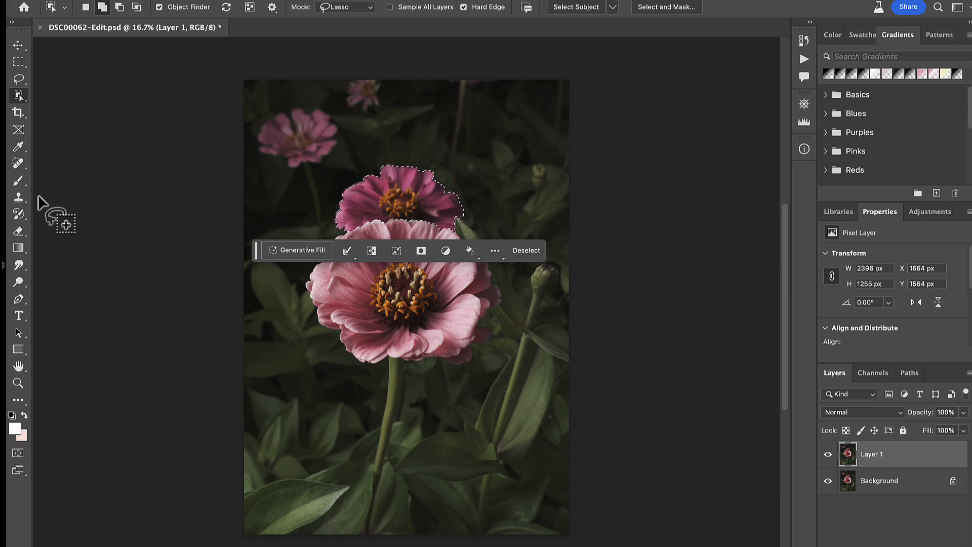
Cover the selected darker flower with dark background foliage sampled from around it, using the Clone Stamp at brush size 2300
{"action": "left_click", "coordinate": [14, 200]}
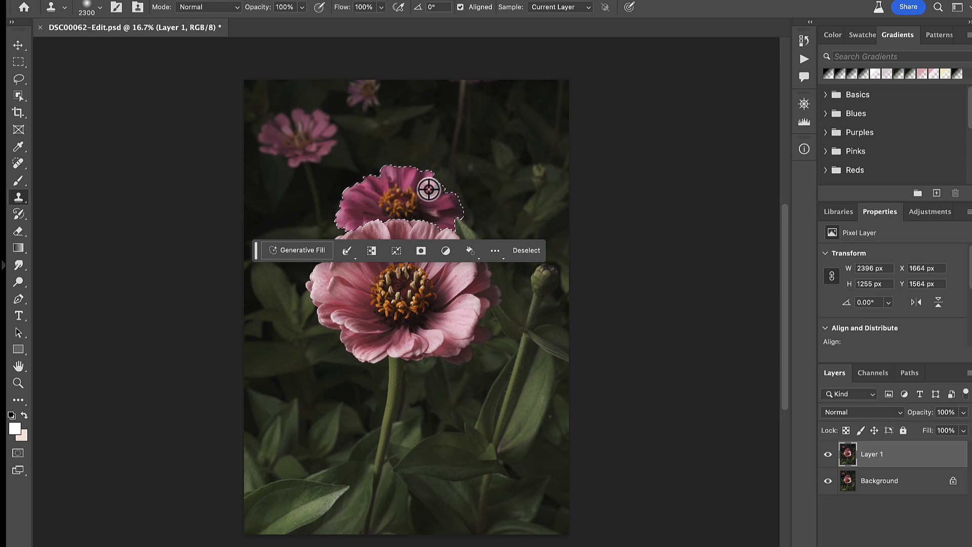
{"action": "left_click", "coordinate": [416, 143], "text": "alt"}
{"action": "mouse_move", "coordinate": [386, 168]}
{"action": "left_mouse_down"}
{"action": "mouse_move", "coordinate": [412, 178]}
{"action": "mouse_move", "coordinate": [348, 191]}
{"action": "mouse_move", "coordinate": [385, 200]}
{"action": "mouse_move", "coordinate": [384, 217]}
{"action": "mouse_move", "coordinate": [445, 208]}
{"action": "mouse_move", "coordinate": [427, 209]}
{"action": "left_mouse_up"}
{"action": "left_click", "coordinate": [287, 215], "text": "alt"}
{"action": "left_click", "coordinate": [493, 208], "text": "alt"}
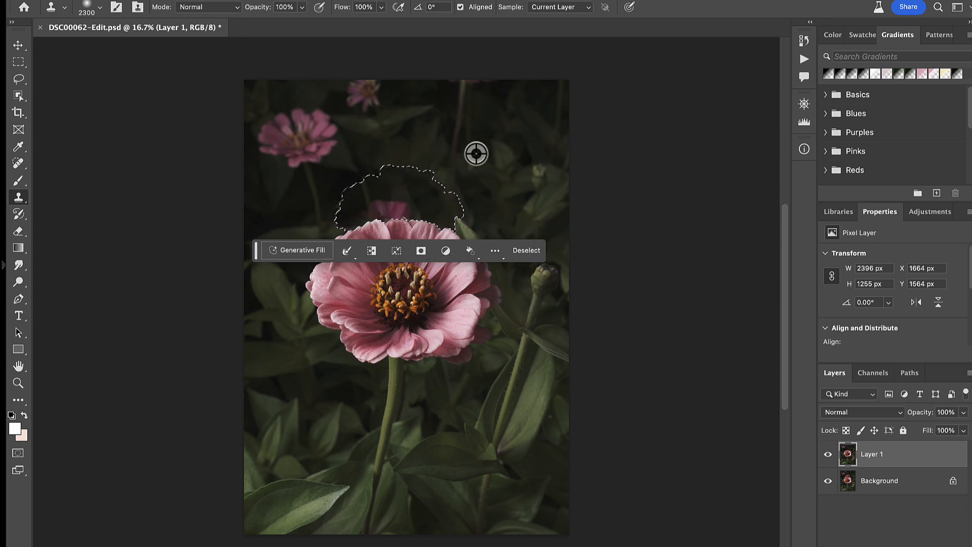
{"action": "left_click", "coordinate": [476, 140], "text": "alt"}
{"action": "mouse_move", "coordinate": [412, 175]}
{"action": "left_mouse_down"}
{"action": "mouse_move", "coordinate": [388, 193]}
{"action": "mouse_move", "coordinate": [412, 172]}
{"action": "left_mouse_up"}
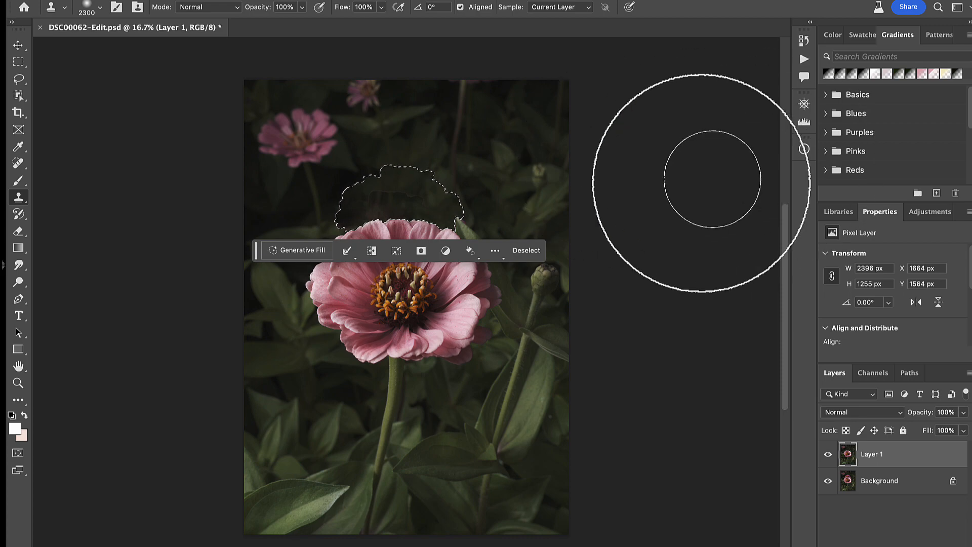
Clone the leafy background beside the small right-hand bud into the selection to give the filled area foliage texture
{"action": "key", "text": "super+plus"}
{"action": "scroll", "coordinate": [653, 195], "scroll_direction": "up", "scroll_amount": 5}
{"action": "scroll", "coordinate": [652, 195], "scroll_direction": "up", "scroll_amount": 4}
{"action": "scroll", "coordinate": [653, 195], "scroll_direction": "right", "scroll_amount": 2}
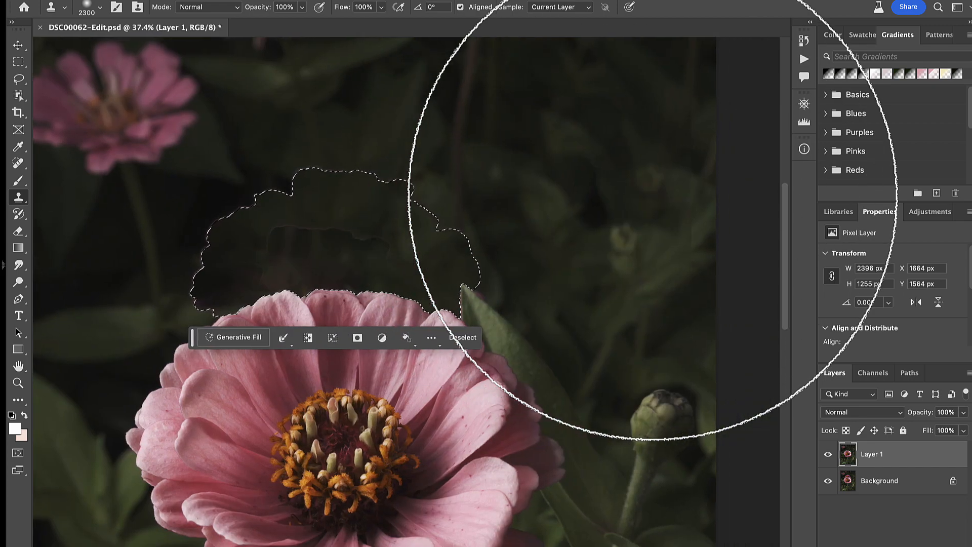
{"action": "left_click", "coordinate": [610, 217], "text": "alt"}
{"action": "left_click_drag", "start_coordinate": [347, 206], "coordinate": [336, 217]}
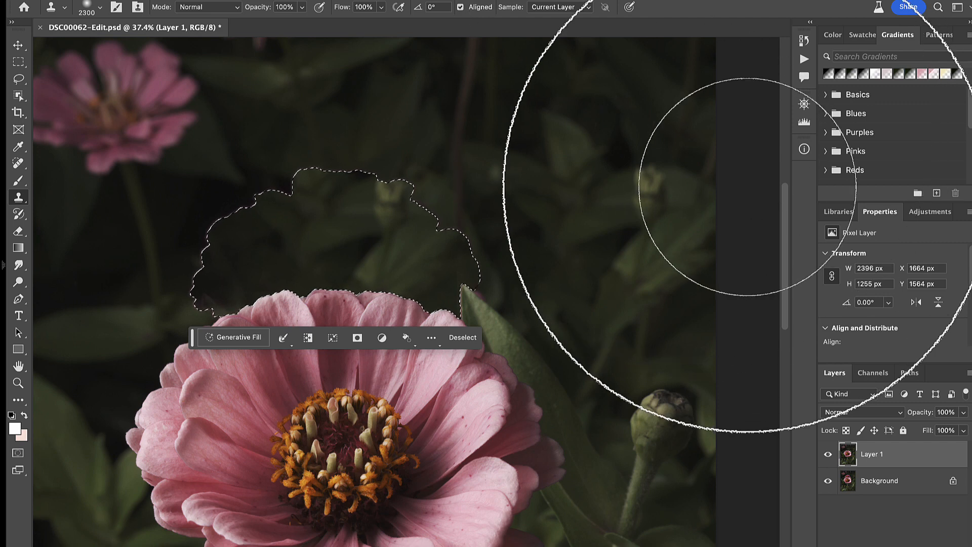
Reduce the Clone Stamp brush to 700, blend out the duplicated bud and uneven patches inside the selection, and clear the selection
{"action": "key", "text": "bracketleft"}
{"action": "key", "text": "bracketleft"}
{"action": "key", "text": "bracketleft"}
{"action": "key", "text": "bracketleft"}
{"action": "key", "text": "bracketleft"}
{"action": "key", "text": "bracketleft"}
{"action": "key", "text": "bracketleft"}
{"action": "key", "text": "bracketleft"}
{"action": "key", "text": "bracketleft"}
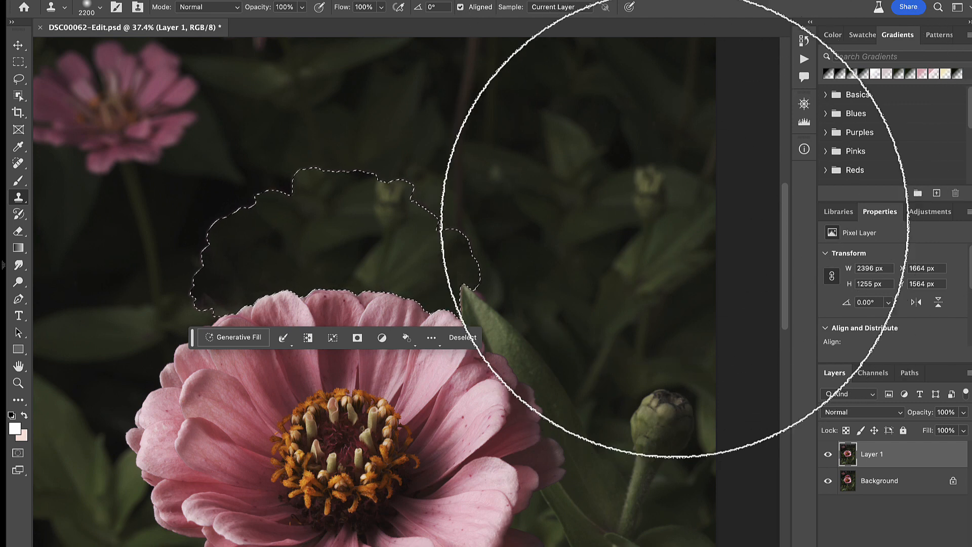
{"action": "key", "text": "bracketleft"}
{"action": "key", "text": "bracketleft"}
{"action": "key", "text": "bracketleft"}
{"action": "key", "text": "bracketleft"}
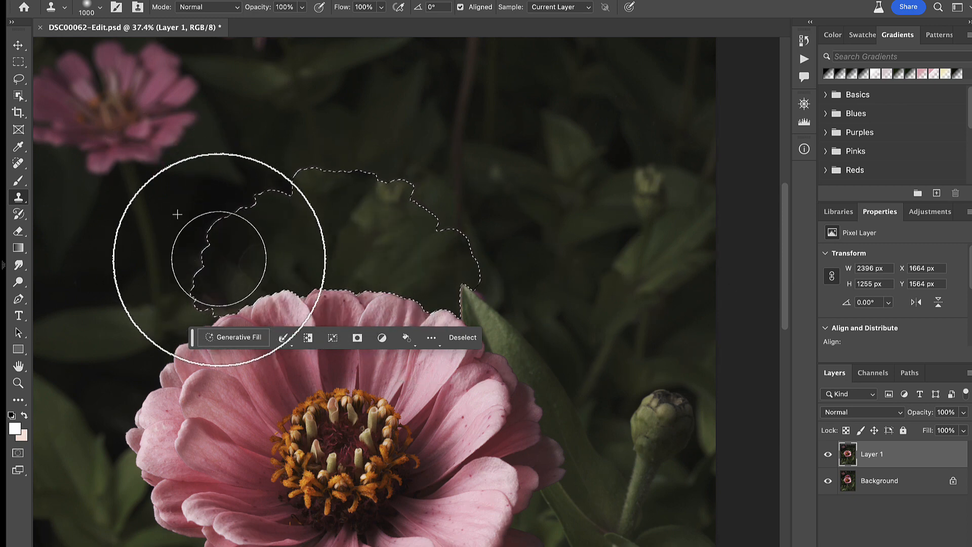
{"action": "key", "text": "bracketleft"}
{"action": "key", "text": "bracketleft"}
{"action": "key", "text": "bracketleft"}
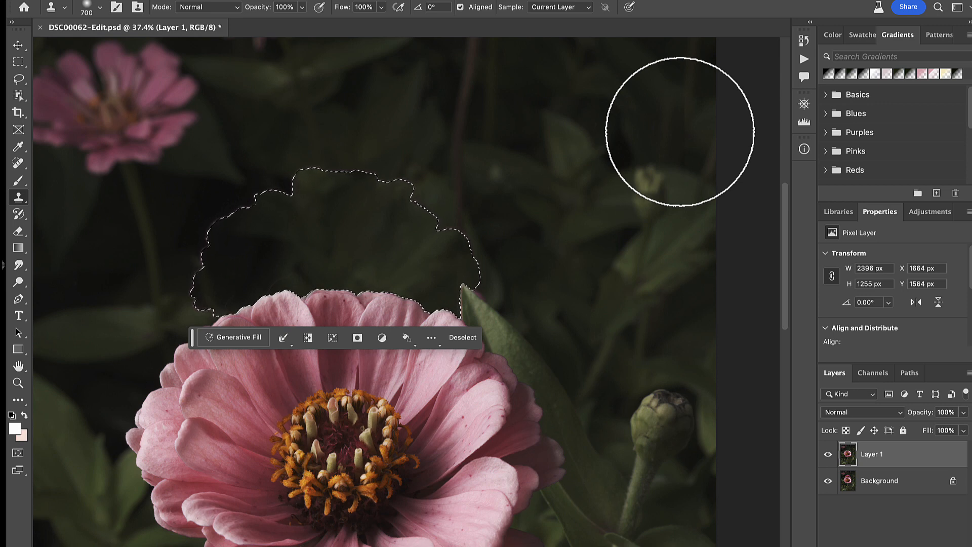
{"action": "key", "text": "ctrl+d"}
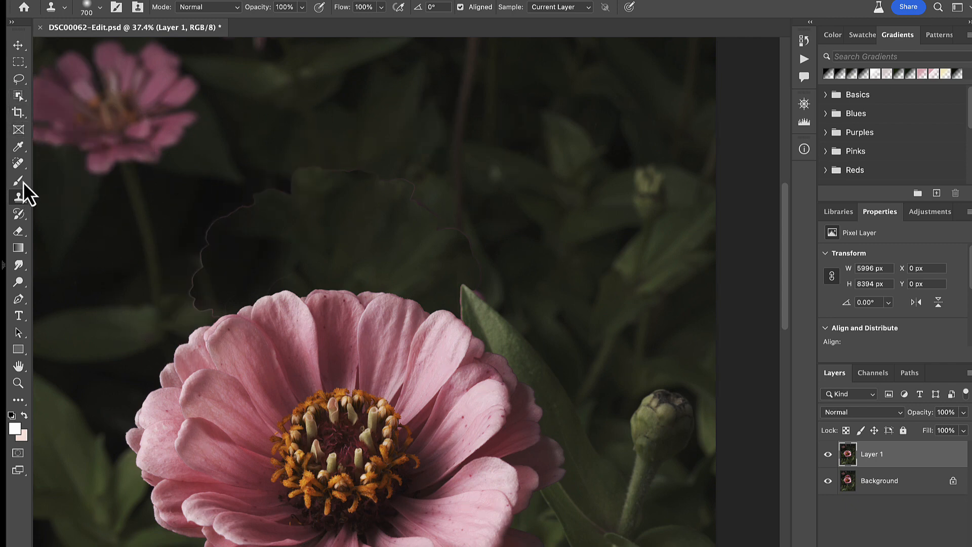
Heal the leftover outline on the removed flower's right side, down to the pointed leaf tip, with the Spot Healing Brush at size 80
{"action": "left_click", "coordinate": [16, 165]}
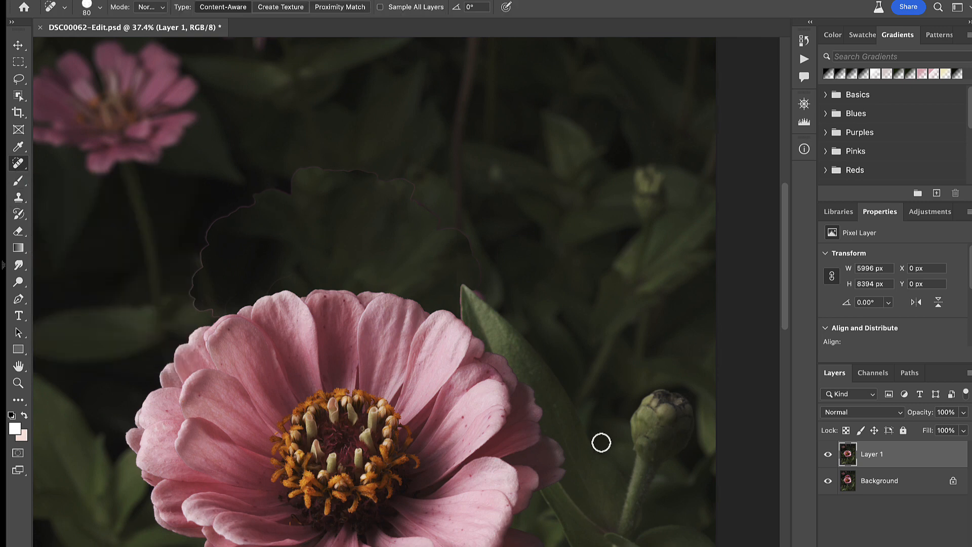
{"action": "scroll", "coordinate": [295, 271], "scroll_direction": "up", "scroll_amount": 8}
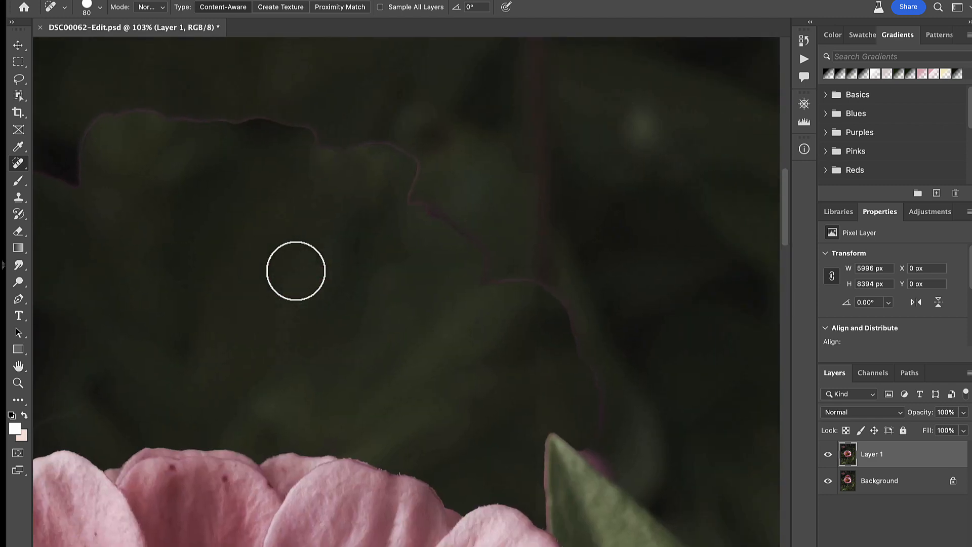
{"action": "mouse_move", "coordinate": [361, 164]}
{"action": "left_mouse_down"}
{"action": "mouse_move", "coordinate": [348, 194]}
{"action": "mouse_move", "coordinate": [412, 243]}
{"action": "mouse_move", "coordinate": [419, 279]}
{"action": "mouse_move", "coordinate": [456, 276]}
{"action": "mouse_move", "coordinate": [516, 329]}
{"action": "left_mouse_up"}
{"action": "mouse_move", "coordinate": [416, 248]}
{"action": "left_mouse_down"}
{"action": "mouse_move", "coordinate": [431, 274]}
{"action": "mouse_move", "coordinate": [495, 308]}
{"action": "mouse_move", "coordinate": [545, 400]}
{"action": "left_mouse_up"}
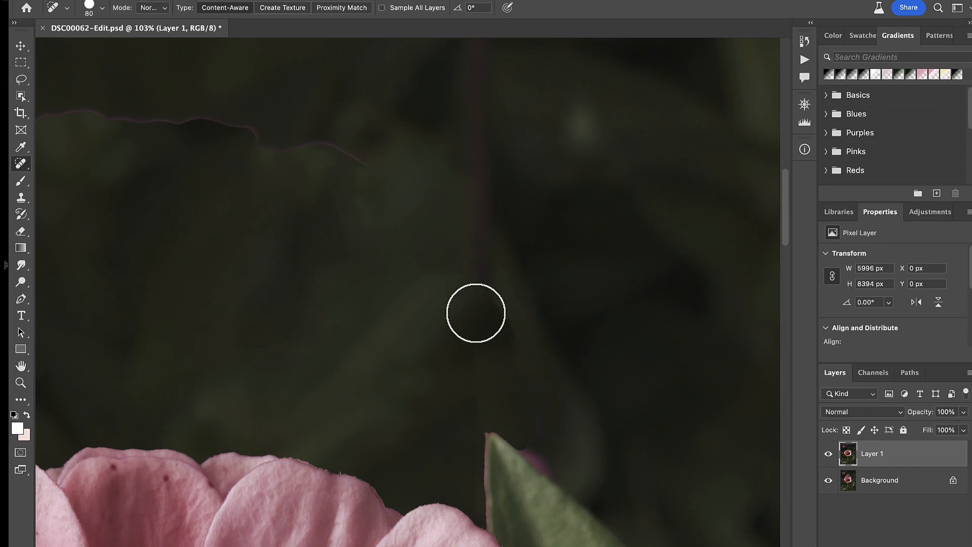
{"action": "mouse_move", "coordinate": [476, 313]}
{"action": "left_mouse_down"}
{"action": "mouse_move", "coordinate": [476, 395]}
{"action": "mouse_move", "coordinate": [472, 331]}
{"action": "left_mouse_up"}
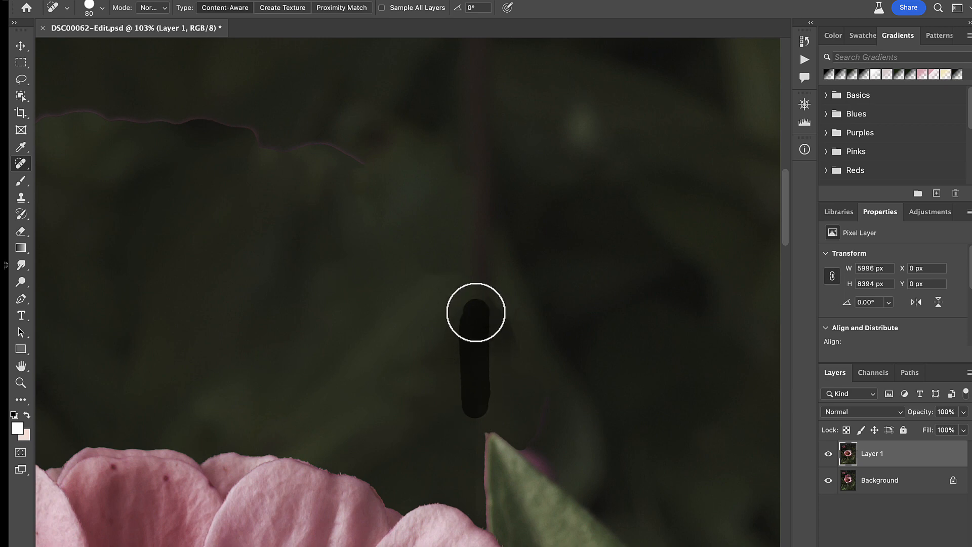
{"action": "mouse_move", "coordinate": [475, 375]}
{"action": "left_mouse_down"}
{"action": "mouse_move", "coordinate": [475, 331]}
{"action": "mouse_move", "coordinate": [472, 384]}
{"action": "left_mouse_up"}
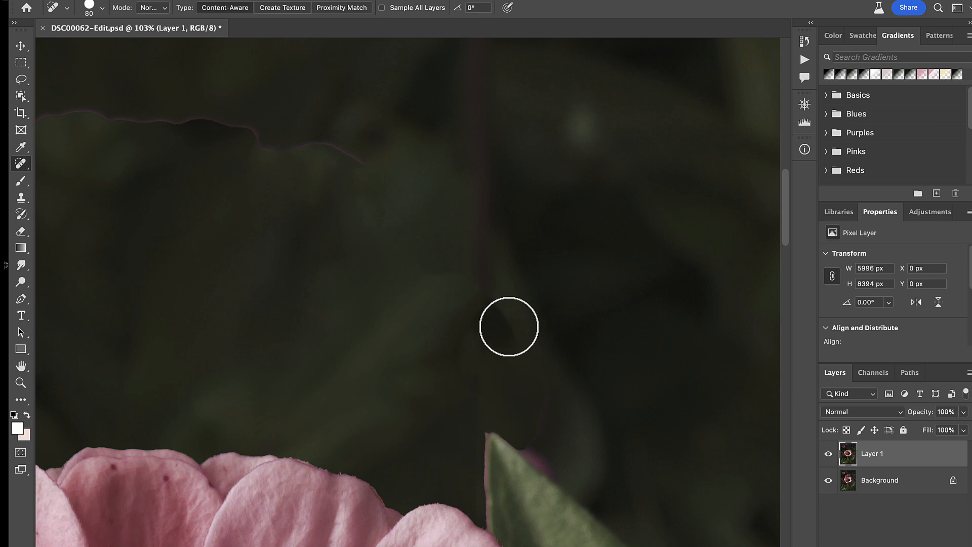
{"action": "mouse_move", "coordinate": [509, 326]}
{"action": "left_mouse_down"}
{"action": "mouse_move", "coordinate": [544, 386]}
{"action": "mouse_move", "coordinate": [537, 438]}
{"action": "left_mouse_up"}
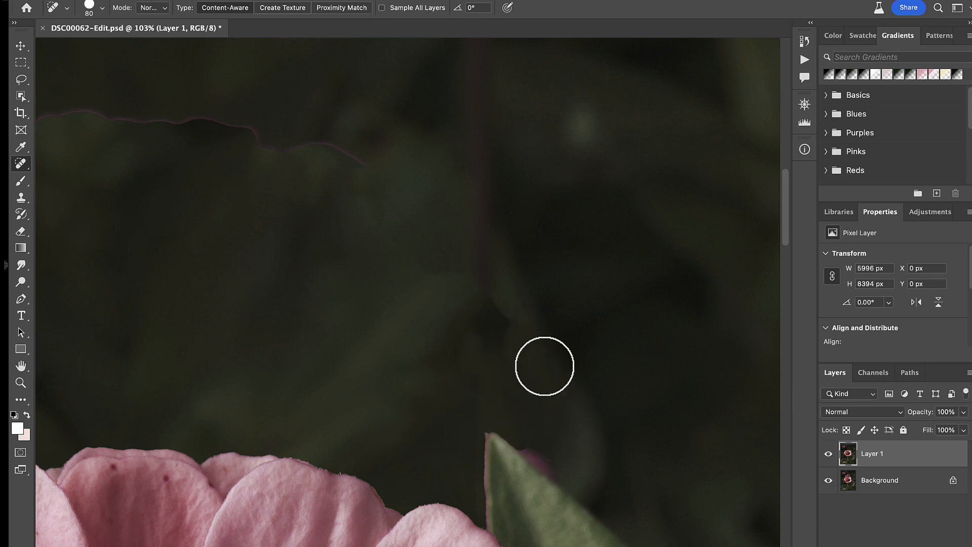
{"action": "mouse_move", "coordinate": [498, 322]}
{"action": "left_mouse_down"}
{"action": "mouse_move", "coordinate": [519, 334]}
{"action": "mouse_move", "coordinate": [556, 426]}
{"action": "left_mouse_up"}
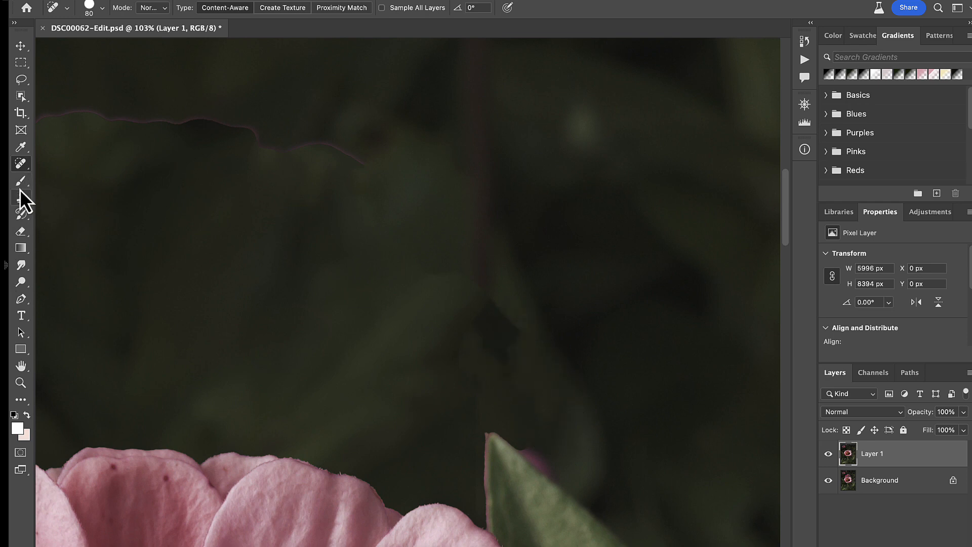
Patch the dark blotchy area above the pointed leaf tip with smooth background from its upper right, and clear the selection
{"action": "scroll", "coordinate": [307, 286], "scroll_direction": "up", "scroll_amount": 5}
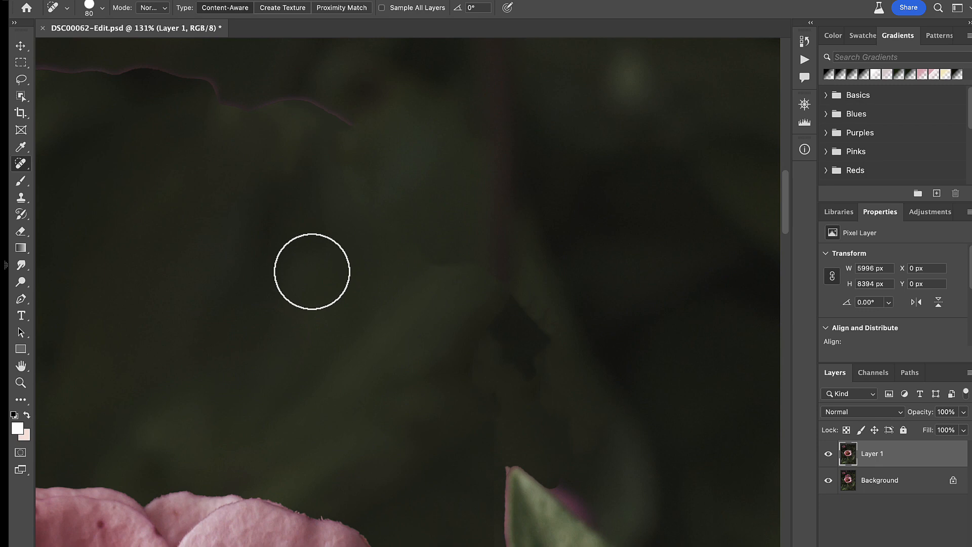
{"action": "scroll", "coordinate": [419, 405], "scroll_direction": "left", "scroll_amount": 3}
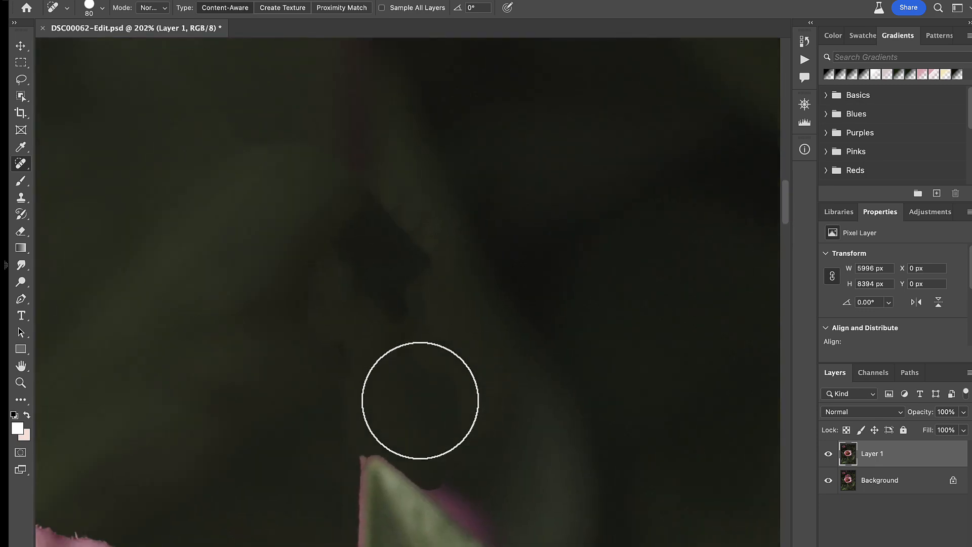
{"action": "left_click", "coordinate": [22, 166]}
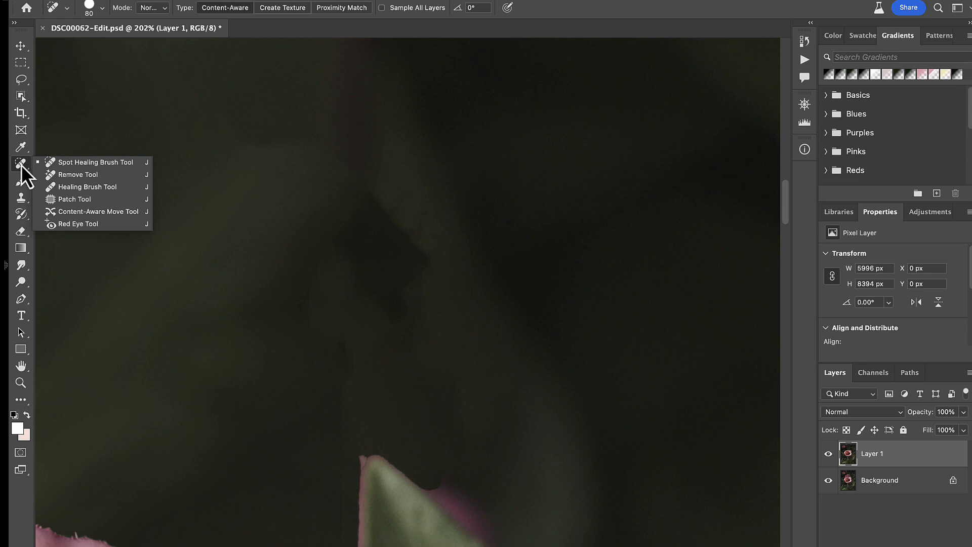
{"action": "left_click", "coordinate": [76, 199]}
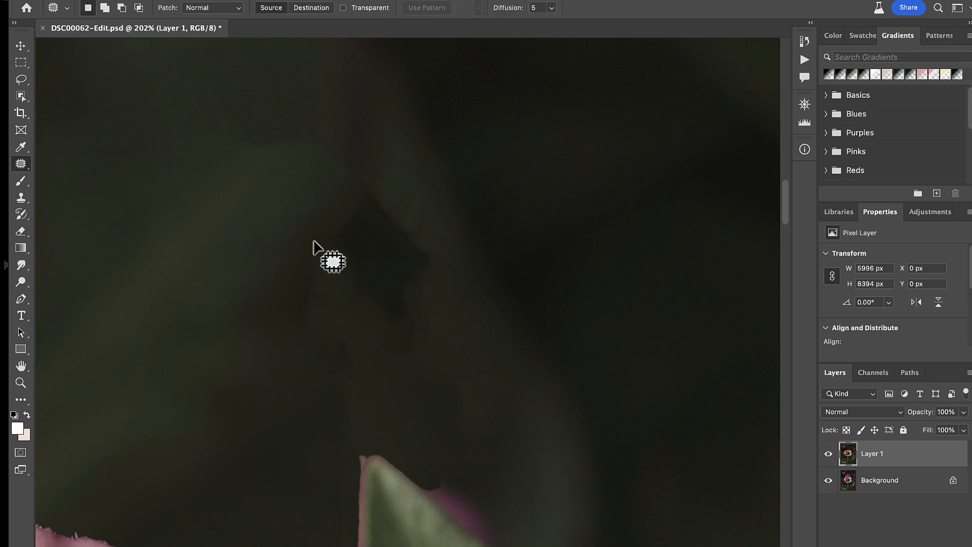
{"action": "mouse_move", "coordinate": [309, 222]}
{"action": "left_mouse_down"}
{"action": "mouse_move", "coordinate": [294, 303]}
{"action": "mouse_move", "coordinate": [330, 405]}
{"action": "mouse_move", "coordinate": [439, 463]}
{"action": "mouse_move", "coordinate": [454, 186]}
{"action": "mouse_move", "coordinate": [293, 244]}
{"action": "left_mouse_up"}
{"action": "left_click_drag", "start_coordinate": [434, 272], "coordinate": [567, 190]}
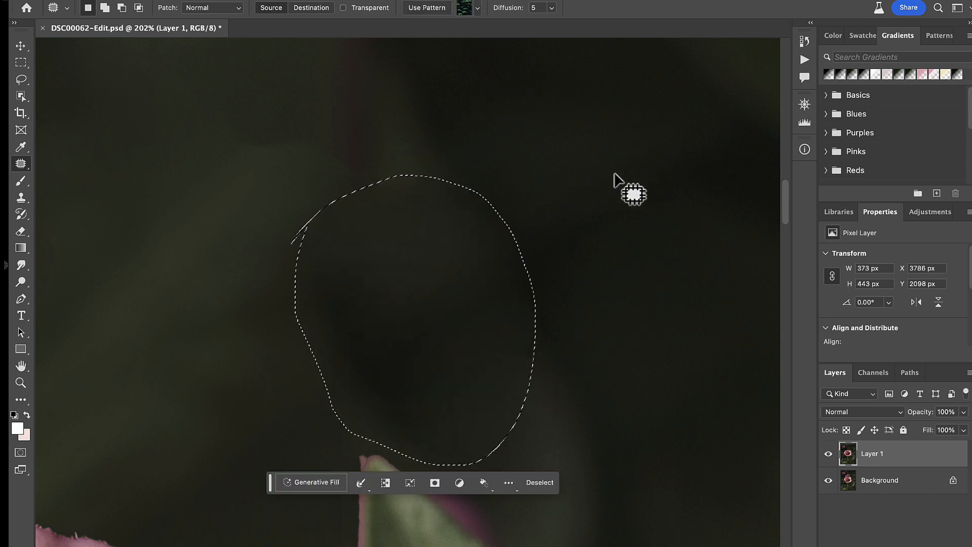
{"action": "key", "text": "super+d"}
Patch the uneven diagonal strip beside the lower end of the faint stem with smoother foliage from its lower left
{"action": "scroll", "coordinate": [499, 206], "scroll_direction": "up", "scroll_amount": 3}
{"action": "scroll", "coordinate": [499, 206], "scroll_direction": "left", "scroll_amount": 3}
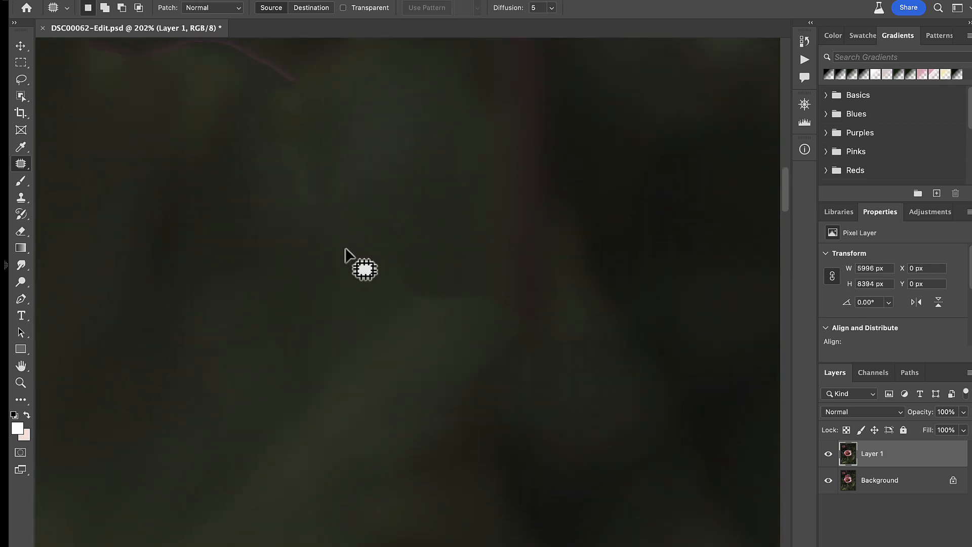
{"action": "mouse_move", "coordinate": [345, 250]}
{"action": "left_mouse_down"}
{"action": "mouse_move", "coordinate": [462, 350]}
{"action": "mouse_move", "coordinate": [536, 297]}
{"action": "mouse_move", "coordinate": [317, 177]}
{"action": "mouse_move", "coordinate": [342, 246]}
{"action": "left_mouse_up"}
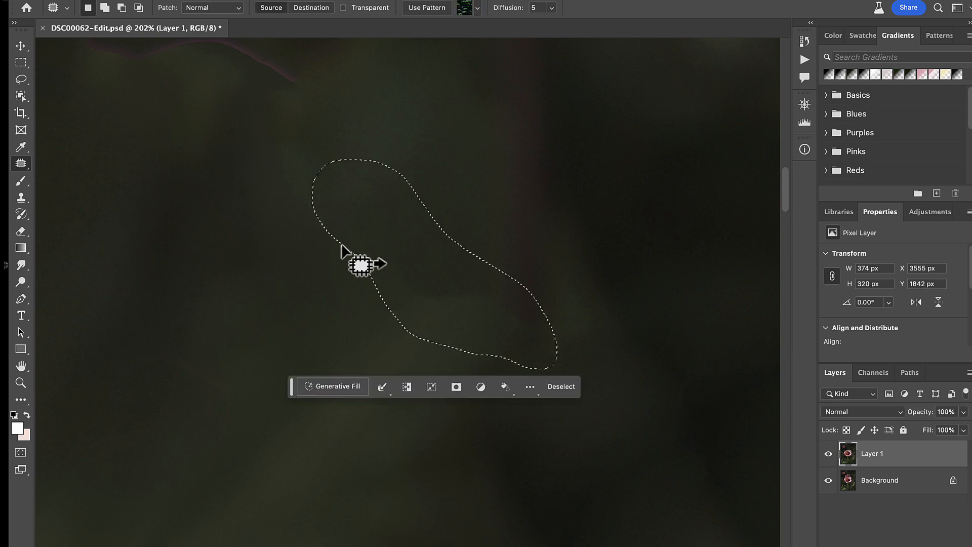
{"action": "left_click_drag", "start_coordinate": [434, 263], "coordinate": [263, 342]}
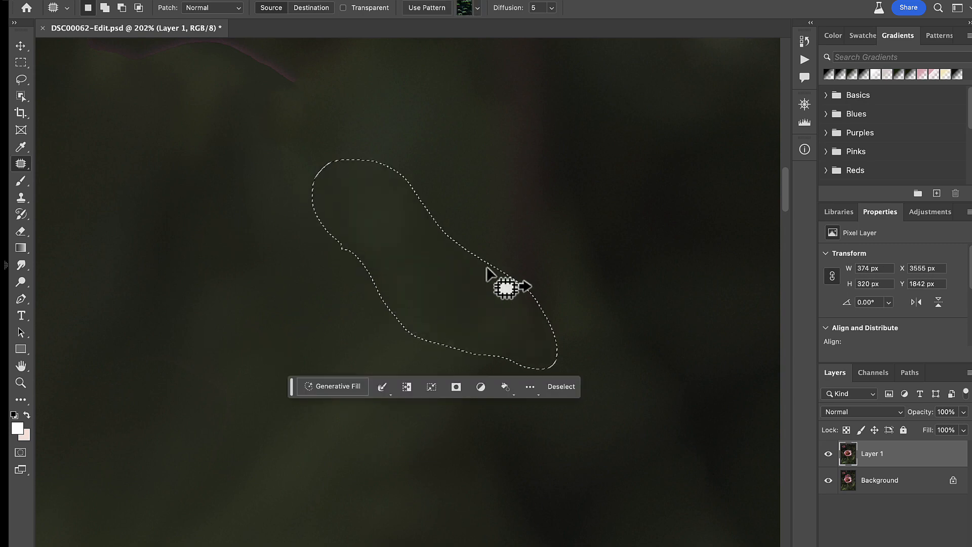
Patch the purple outline section beside the faint stem with smooth dark foliage from below it, and clear the selection
{"action": "scroll", "coordinate": [486, 274], "scroll_direction": "up", "scroll_amount": 2}
{"action": "scroll", "coordinate": [486, 274], "scroll_direction": "left", "scroll_amount": 2}
{"action": "key", "text": "super+d"}
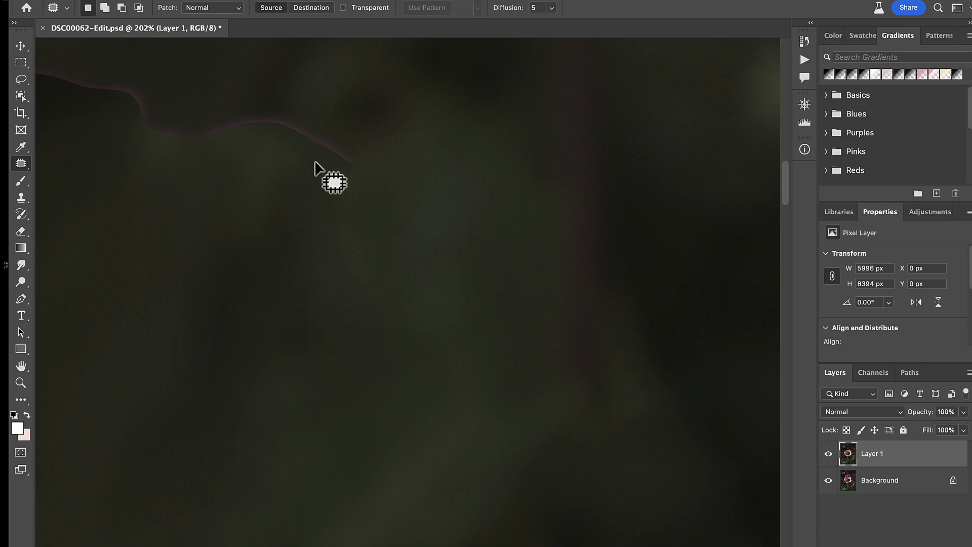
{"action": "mouse_move", "coordinate": [303, 171]}
{"action": "left_mouse_down"}
{"action": "mouse_move", "coordinate": [266, 93]}
{"action": "mouse_move", "coordinate": [175, 100]}
{"action": "mouse_move", "coordinate": [155, 82]}
{"action": "mouse_move", "coordinate": [108, 106]}
{"action": "mouse_move", "coordinate": [194, 145]}
{"action": "mouse_move", "coordinate": [304, 173]}
{"action": "mouse_move", "coordinate": [310, 291]}
{"action": "left_mouse_up"}
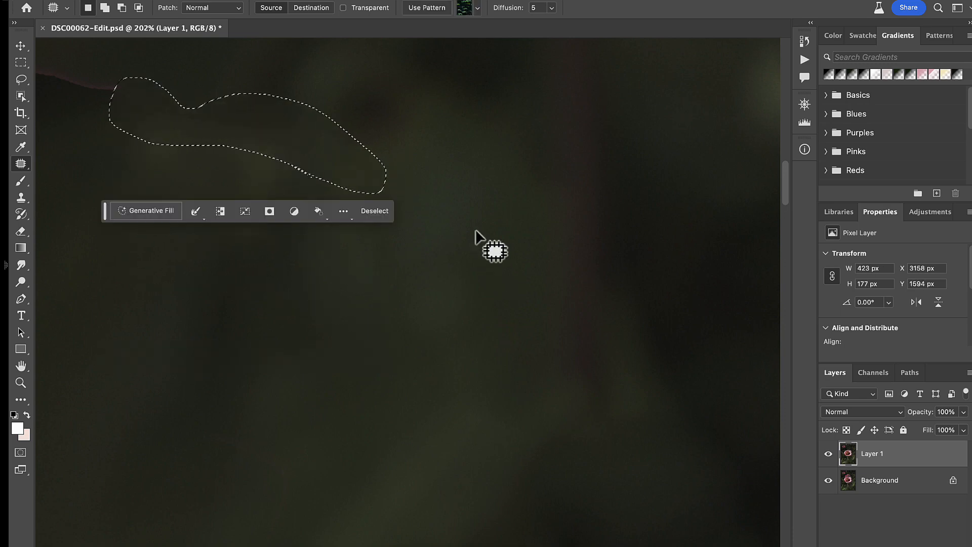
{"action": "scroll", "coordinate": [478, 234], "scroll_direction": "up", "scroll_amount": 3}
{"action": "scroll", "coordinate": [477, 234], "scroll_direction": "left", "scroll_amount": 1}
{"action": "key", "text": "ctrl+d"}
Patch the wavy upper outline and the adjoining rounded arch with smooth dark background from above them, clearing each selection
{"action": "scroll", "coordinate": [479, 236], "scroll_direction": "up", "scroll_amount": 2}
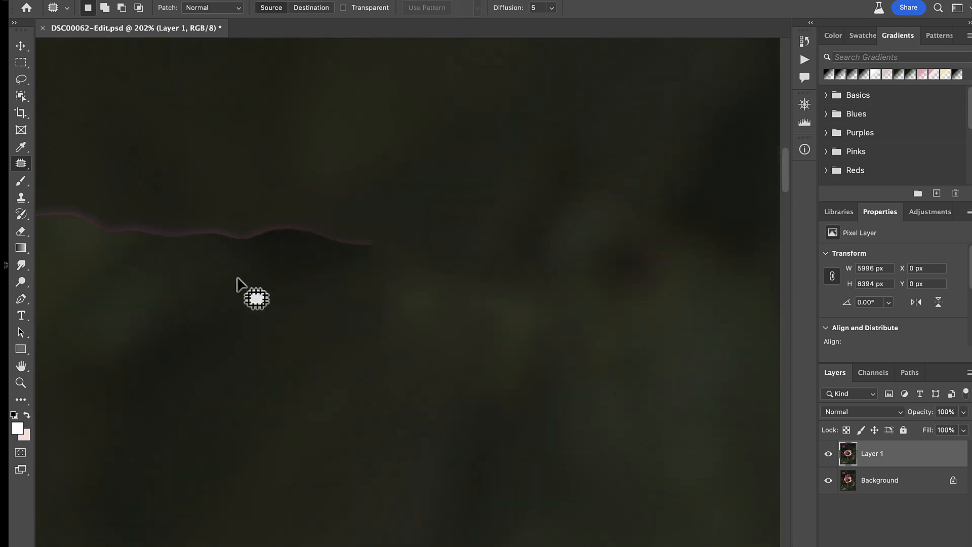
{"action": "mouse_move", "coordinate": [152, 254]}
{"action": "left_mouse_down"}
{"action": "mouse_move", "coordinate": [216, 245]}
{"action": "mouse_move", "coordinate": [370, 258]}
{"action": "mouse_move", "coordinate": [386, 218]}
{"action": "mouse_move", "coordinate": [284, 168]}
{"action": "mouse_move", "coordinate": [193, 180]}
{"action": "mouse_move", "coordinate": [135, 234]}
{"action": "left_mouse_up"}
{"action": "left_click_drag", "start_coordinate": [278, 221], "coordinate": [302, 143]}
{"action": "key", "text": "ctrl+d"}
{"action": "scroll", "coordinate": [324, 215], "scroll_direction": "up", "scroll_amount": 2}
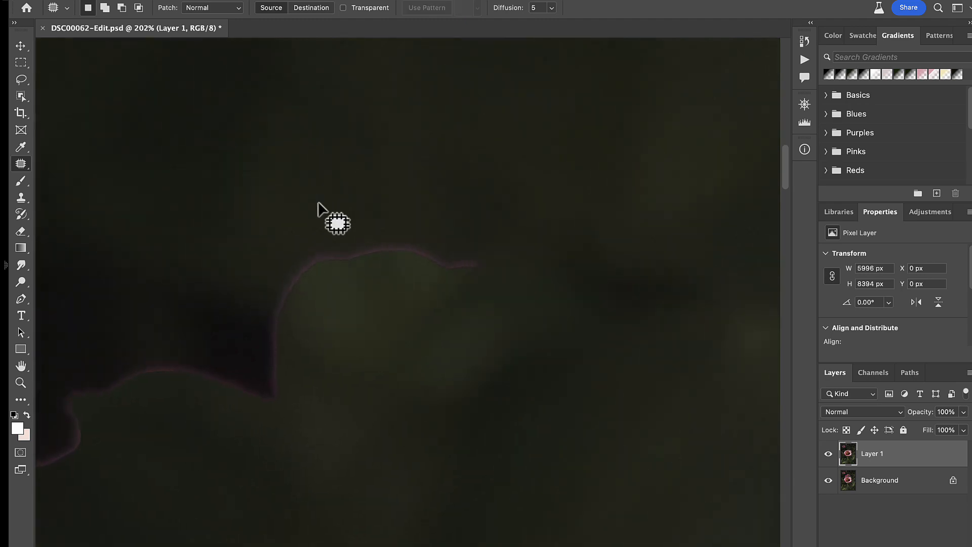
{"action": "mouse_move", "coordinate": [384, 270]}
{"action": "left_mouse_down"}
{"action": "mouse_move", "coordinate": [493, 243]}
{"action": "mouse_move", "coordinate": [328, 234]}
{"action": "mouse_move", "coordinate": [258, 268]}
{"action": "mouse_move", "coordinate": [241, 348]}
{"action": "mouse_move", "coordinate": [247, 377]}
{"action": "mouse_move", "coordinate": [292, 398]}
{"action": "mouse_move", "coordinate": [298, 314]}
{"action": "mouse_move", "coordinate": [327, 281]}
{"action": "mouse_move", "coordinate": [391, 241]}
{"action": "mouse_move", "coordinate": [372, 116]}
{"action": "left_mouse_up"}
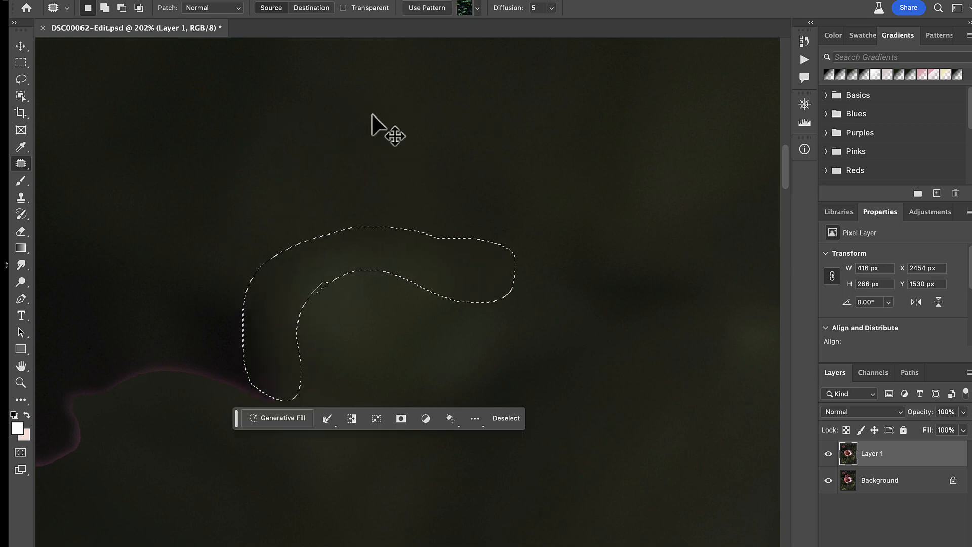
{"action": "key", "text": "ctrl+d"}
Patch the wavy outline section left of the arch with smooth background from just below it, and clear the selection
{"action": "scroll", "coordinate": [321, 241], "scroll_direction": "down", "scroll_amount": 4}
{"action": "scroll", "coordinate": [321, 241], "scroll_direction": "left", "scroll_amount": 4}
{"action": "scroll", "coordinate": [366, 190], "scroll_direction": "up", "scroll_amount": 1}
{"action": "scroll", "coordinate": [366, 191], "scroll_direction": "left", "scroll_amount": 2}
{"action": "scroll", "coordinate": [366, 191], "scroll_direction": "up", "scroll_amount": 1}
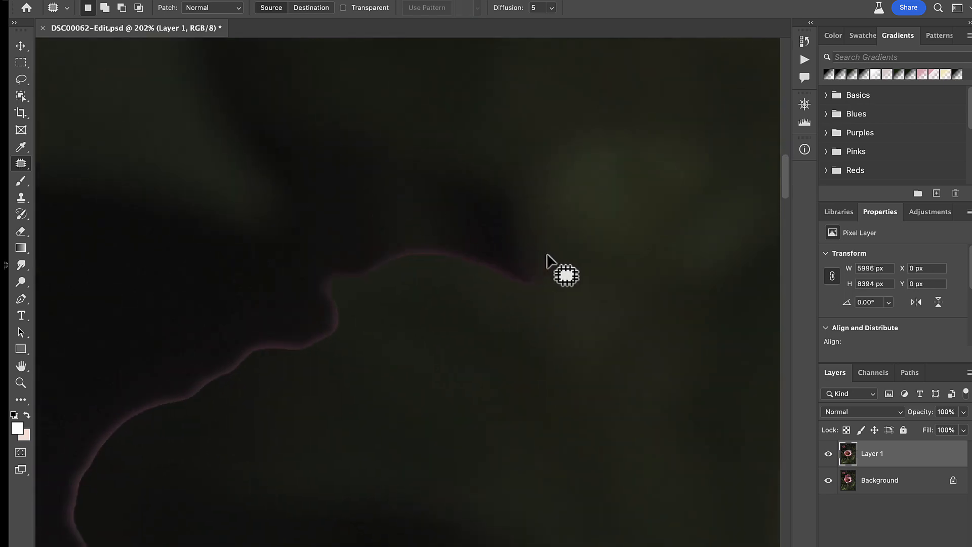
{"action": "mouse_move", "coordinate": [550, 255]}
{"action": "left_mouse_down"}
{"action": "mouse_move", "coordinate": [457, 234]}
{"action": "mouse_move", "coordinate": [374, 244]}
{"action": "mouse_move", "coordinate": [324, 265]}
{"action": "mouse_move", "coordinate": [308, 293]}
{"action": "mouse_move", "coordinate": [266, 323]}
{"action": "mouse_move", "coordinate": [230, 334]}
{"action": "mouse_move", "coordinate": [245, 376]}
{"action": "mouse_move", "coordinate": [334, 350]}
{"action": "mouse_move", "coordinate": [357, 297]}
{"action": "mouse_move", "coordinate": [442, 278]}
{"action": "mouse_move", "coordinate": [521, 279]}
{"action": "mouse_move", "coordinate": [529, 253]}
{"action": "left_mouse_up"}
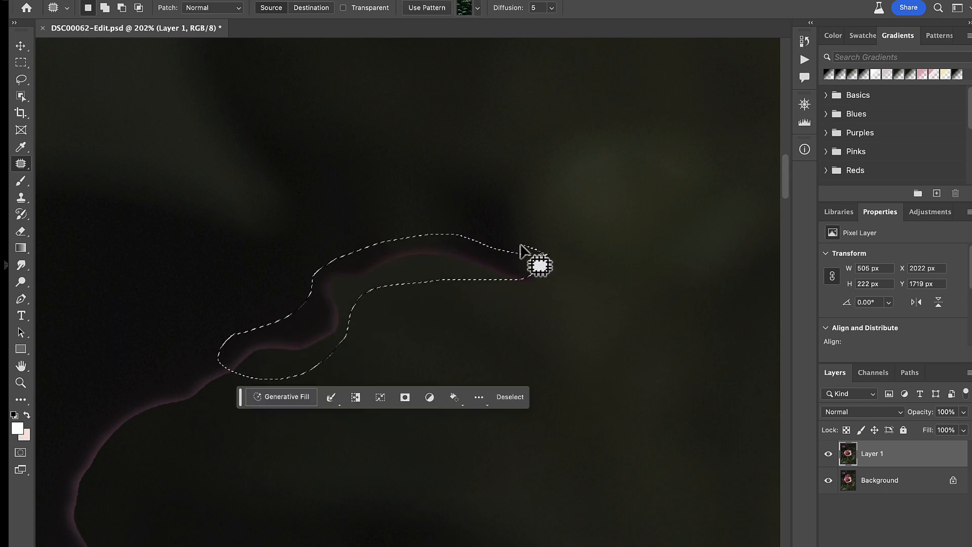
{"action": "left_click_drag", "start_coordinate": [448, 258], "coordinate": [473, 349]}
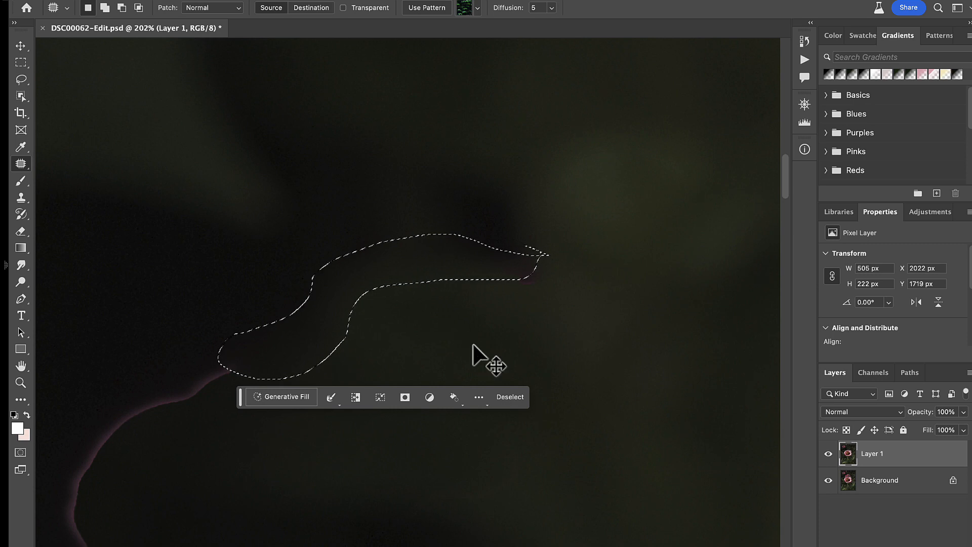
{"action": "key", "text": "super+d"}
Patch the dark blotch and purple speck at the upper right end of the repaired outline with smooth foliage from below
{"action": "scroll", "coordinate": [428, 360], "scroll_direction": "left", "scroll_amount": 4}
{"action": "scroll", "coordinate": [428, 360], "scroll_direction": "down", "scroll_amount": 2}
{"action": "mouse_move", "coordinate": [612, 224]}
{"action": "left_mouse_down"}
{"action": "mouse_move", "coordinate": [653, 196]}
{"action": "mouse_move", "coordinate": [631, 256]}
{"action": "left_mouse_up"}
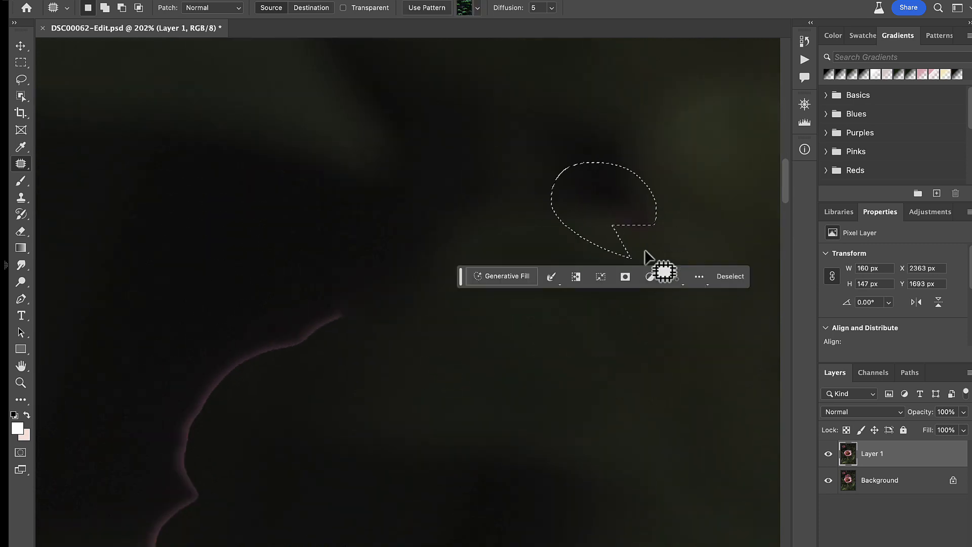
{"action": "left_click_drag", "start_coordinate": [621, 198], "coordinate": [669, 271]}
{"action": "key", "text": "super+d"}
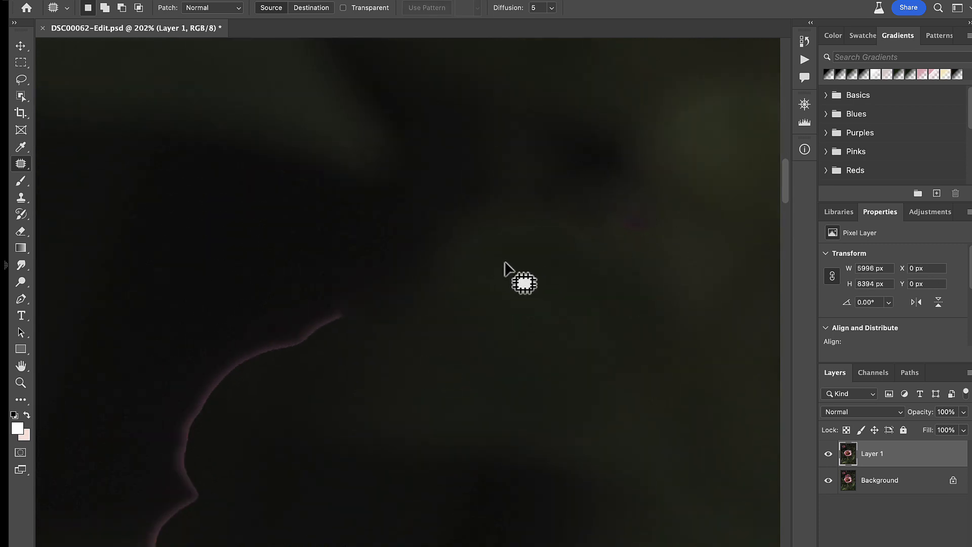
{"action": "mouse_move", "coordinate": [548, 256]}
{"action": "left_mouse_down"}
{"action": "mouse_move", "coordinate": [694, 217]}
{"action": "mouse_move", "coordinate": [549, 256]}
{"action": "left_mouse_up"}
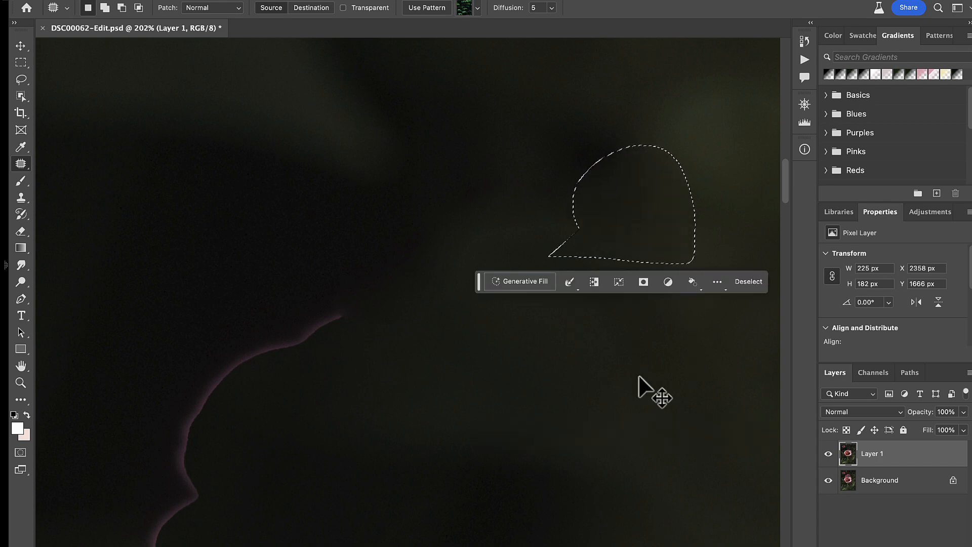
{"action": "key", "text": "super+d"}
Patch the two outline sections running down the removed flower's left side with dark background from their right, clearing each selection
{"action": "scroll", "coordinate": [425, 421], "scroll_direction": "left", "scroll_amount": 4}
{"action": "scroll", "coordinate": [425, 420], "scroll_direction": "down", "scroll_amount": 2}
{"action": "mouse_move", "coordinate": [370, 365]}
{"action": "left_mouse_down"}
{"action": "mouse_move", "coordinate": [512, 228]}
{"action": "mouse_move", "coordinate": [286, 436]}
{"action": "mouse_move", "coordinate": [414, 326]}
{"action": "mouse_move", "coordinate": [467, 306]}
{"action": "mouse_move", "coordinate": [537, 352]}
{"action": "mouse_move", "coordinate": [573, 350]}
{"action": "left_mouse_up"}
{"action": "key", "text": "super+d"}
{"action": "scroll", "coordinate": [428, 334], "scroll_direction": "down", "scroll_amount": 3}
{"action": "scroll", "coordinate": [428, 335], "scroll_direction": "left", "scroll_amount": 1}
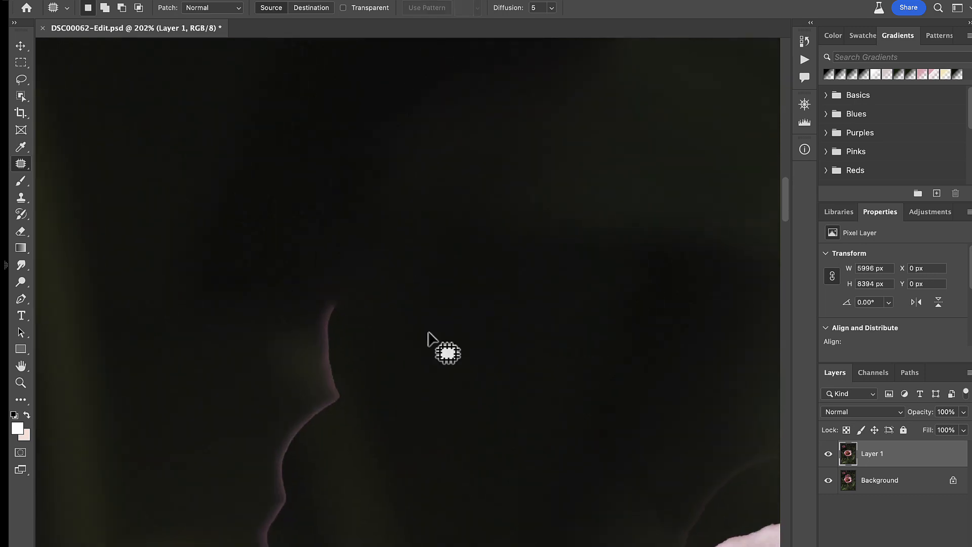
{"action": "mouse_move", "coordinate": [314, 297]}
{"action": "left_mouse_down"}
{"action": "mouse_move", "coordinate": [294, 373]}
{"action": "mouse_move", "coordinate": [259, 439]}
{"action": "mouse_move", "coordinate": [276, 486]}
{"action": "mouse_move", "coordinate": [342, 458]}
{"action": "mouse_move", "coordinate": [371, 309]}
{"action": "mouse_move", "coordinate": [290, 285]}
{"action": "mouse_move", "coordinate": [452, 355]}
{"action": "left_mouse_up"}
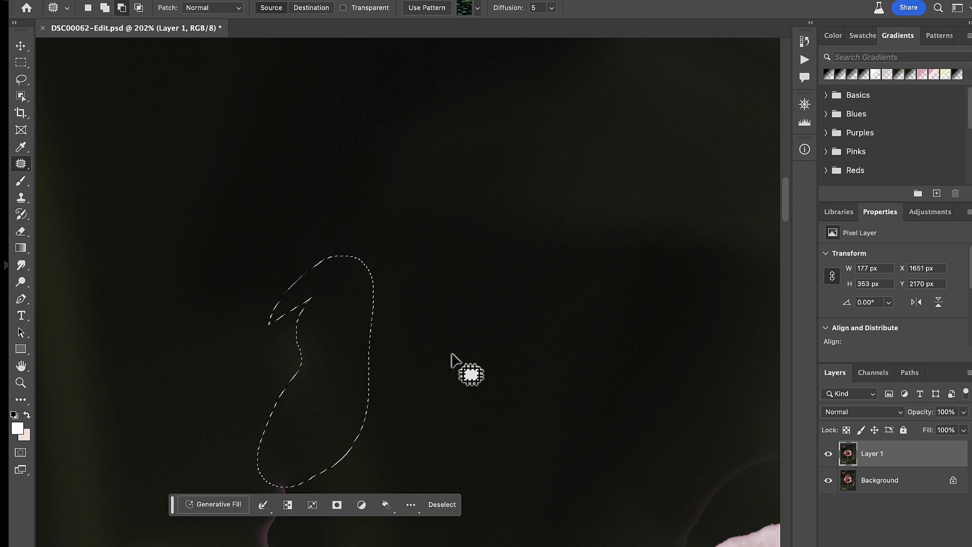
{"action": "scroll", "coordinate": [451, 360], "scroll_direction": "down", "scroll_amount": 2}
{"action": "key", "text": "super+d"}
Patch the remaining wavy outline down to the main flower's petal with dark background from its upper right, and clear the selection
{"action": "scroll", "coordinate": [413, 345], "scroll_direction": "down", "scroll_amount": 4}
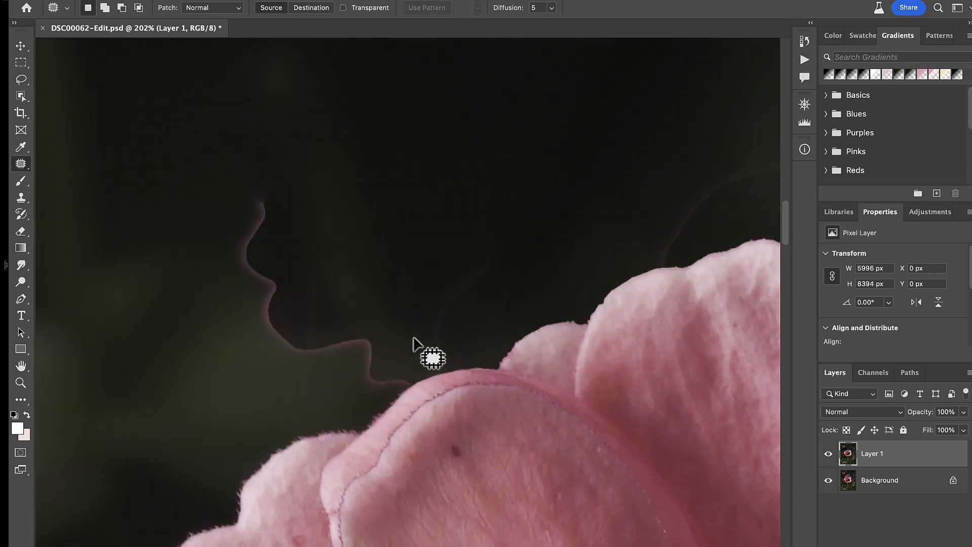
{"action": "mouse_move", "coordinate": [232, 211]}
{"action": "left_mouse_down"}
{"action": "mouse_move", "coordinate": [238, 345]}
{"action": "mouse_move", "coordinate": [343, 396]}
{"action": "mouse_move", "coordinate": [405, 391]}
{"action": "mouse_move", "coordinate": [419, 375]}
{"action": "mouse_move", "coordinate": [359, 324]}
{"action": "mouse_move", "coordinate": [311, 319]}
{"action": "mouse_move", "coordinate": [278, 252]}
{"action": "mouse_move", "coordinate": [285, 202]}
{"action": "mouse_move", "coordinate": [256, 186]}
{"action": "mouse_move", "coordinate": [232, 223]}
{"action": "left_mouse_up"}
{"action": "mouse_move", "coordinate": [288, 282]}
{"action": "left_mouse_down"}
{"action": "mouse_move", "coordinate": [341, 219]}
{"action": "mouse_move", "coordinate": [350, 225]}
{"action": "left_mouse_up"}
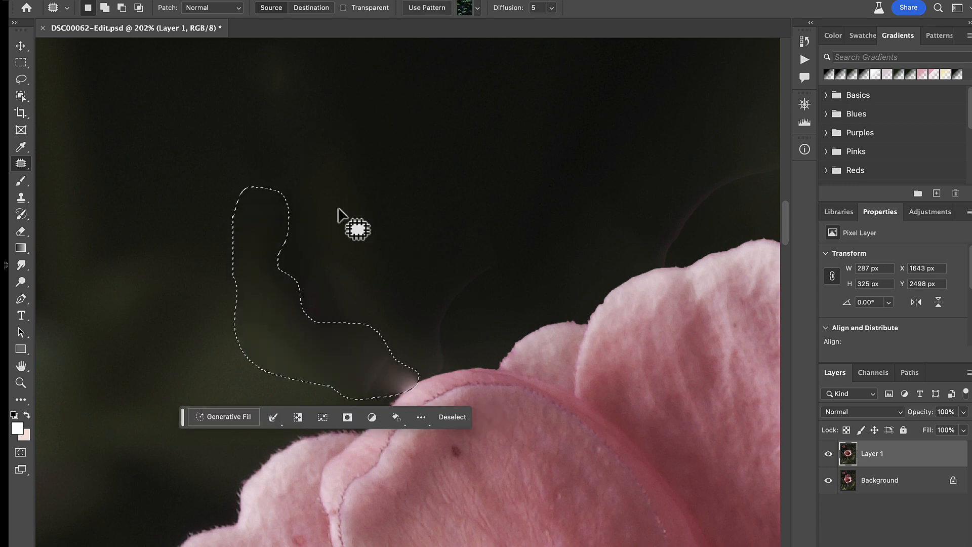
{"action": "key", "text": "ctrl+d"}
Try to patch the pink smear beside the petal edge with dark background from above it, and undo the patch
{"action": "scroll", "coordinate": [373, 348], "scroll_direction": "down", "scroll_amount": 5}
{"action": "scroll", "coordinate": [374, 347], "scroll_direction": "right", "scroll_amount": 2}
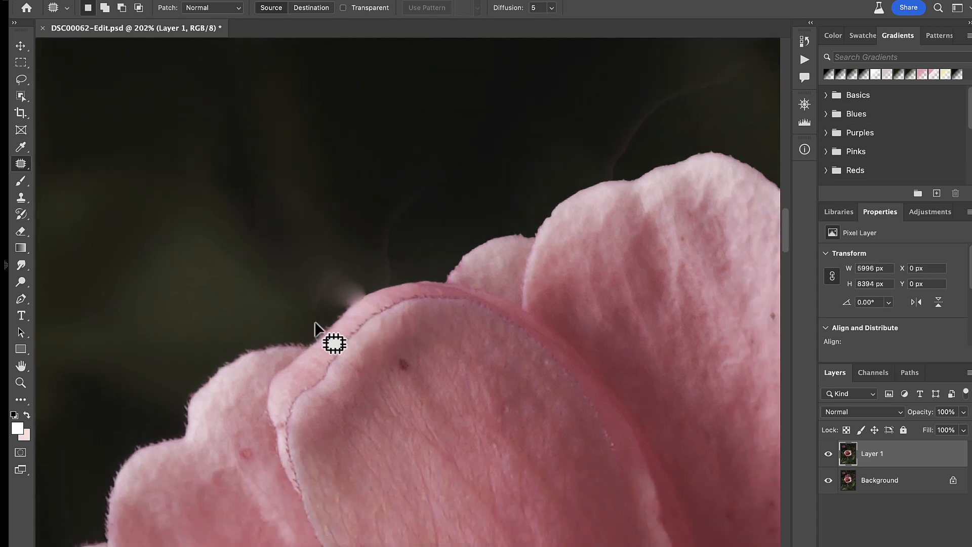
{"action": "left_click_drag", "start_coordinate": [367, 267], "coordinate": [331, 162]}
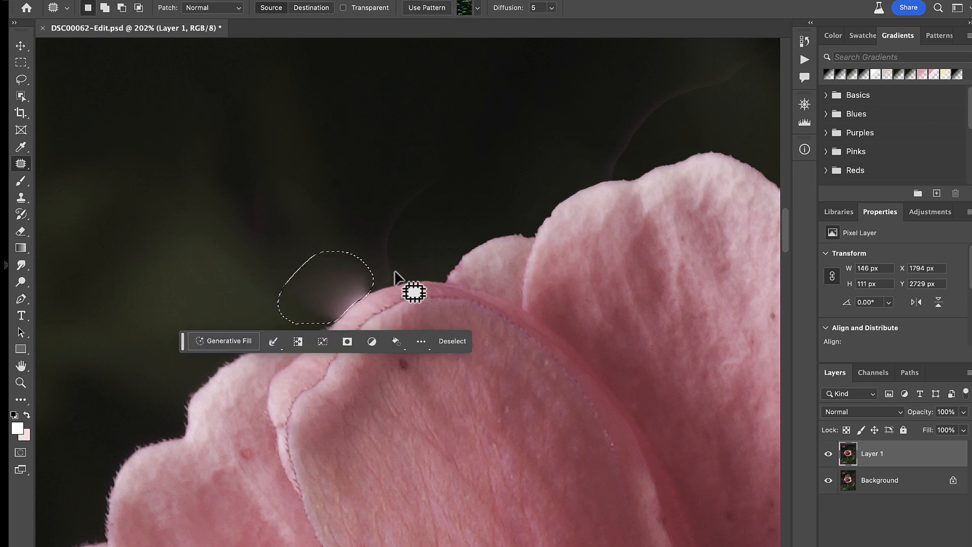
{"action": "key", "text": "ctrl+d"}
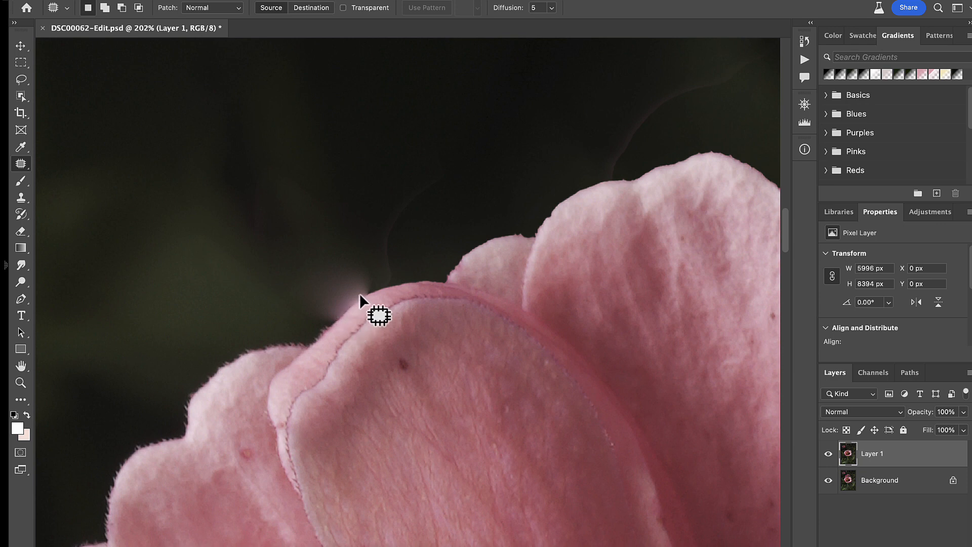
{"action": "scroll", "coordinate": [360, 293], "scroll_direction": "up", "scroll_amount": 2}
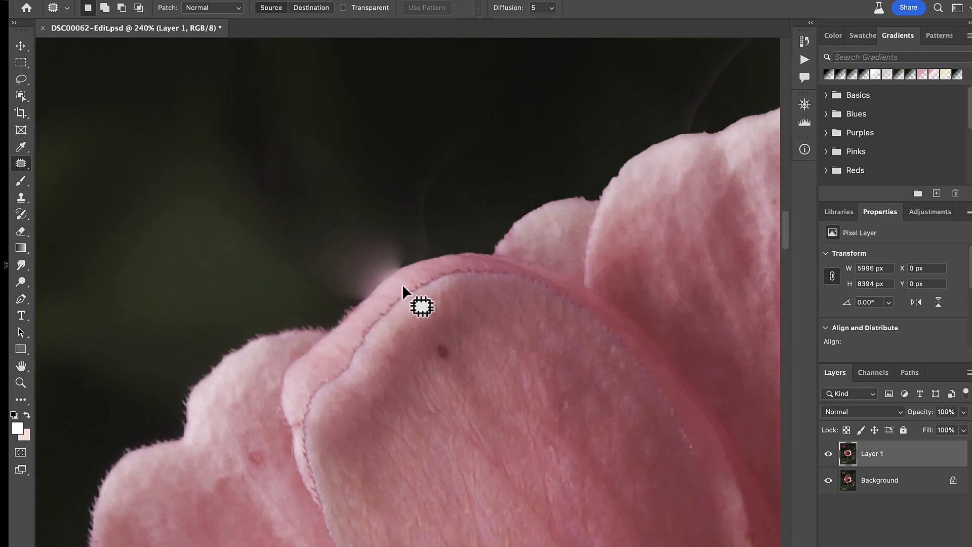
{"action": "key", "text": "ctrl+z"}
{"action": "key", "text": "ctrl+z"}
{"action": "key", "text": "ctrl+z"}
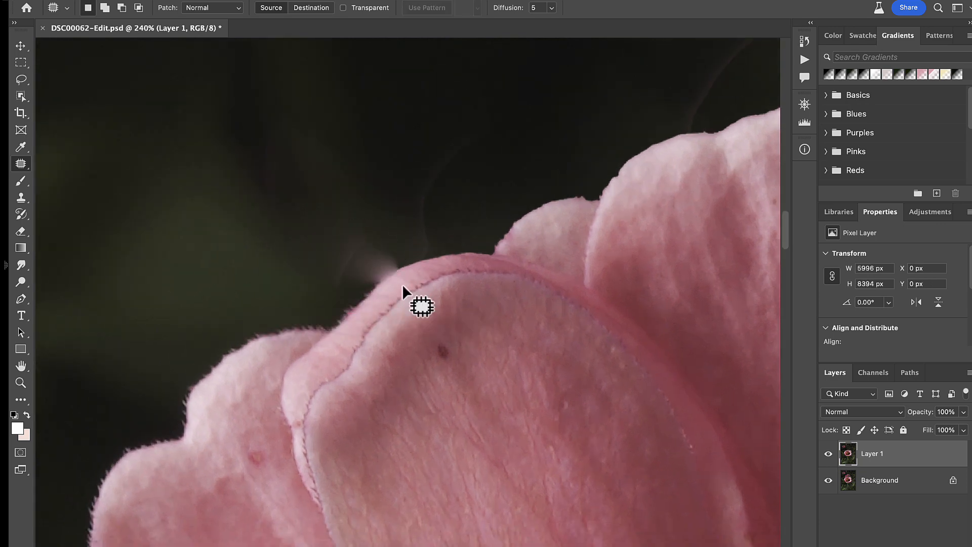
Heal the pink smear beside the petal edge with the Spot Healing Brush at size 40
{"action": "right_click", "coordinate": [14, 166]}
{"action": "left_click", "coordinate": [71, 165]}
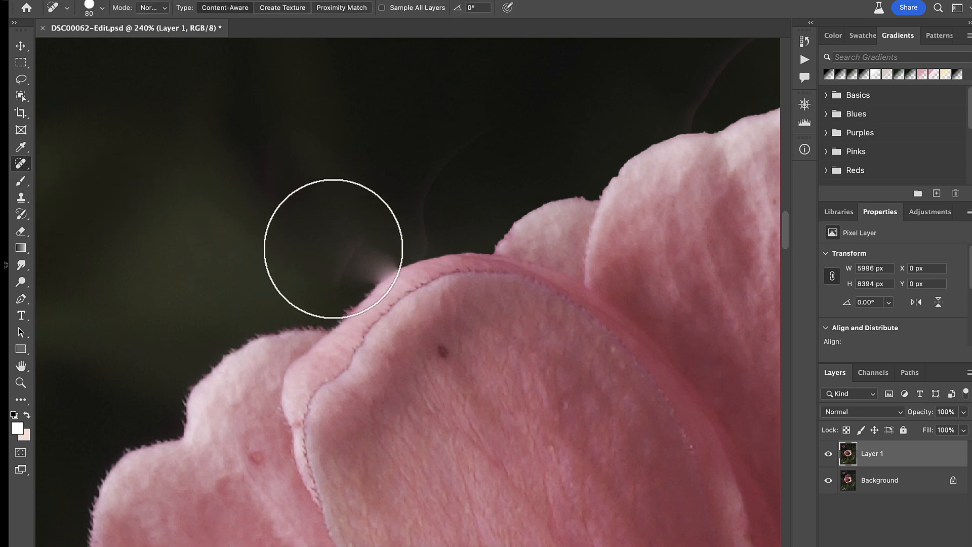
{"action": "key", "text": "bracketleft"}
{"action": "key", "text": "bracketleft"}
{"action": "key", "text": "bracketleft"}
{"action": "key", "text": "bracketleft"}
{"action": "mouse_move", "coordinate": [374, 248]}
{"action": "left_mouse_down"}
{"action": "mouse_move", "coordinate": [340, 271]}
{"action": "mouse_move", "coordinate": [348, 278]}
{"action": "mouse_move", "coordinate": [382, 249]}
{"action": "mouse_move", "coordinate": [372, 268]}
{"action": "left_mouse_up"}
Heal the two faint curved lines above the petals and the reddish streak to their left with the size 40 brush
{"action": "scroll", "coordinate": [486, 243], "scroll_direction": "up", "scroll_amount": 3}
{"action": "scroll", "coordinate": [486, 243], "scroll_direction": "right", "scroll_amount": 2}
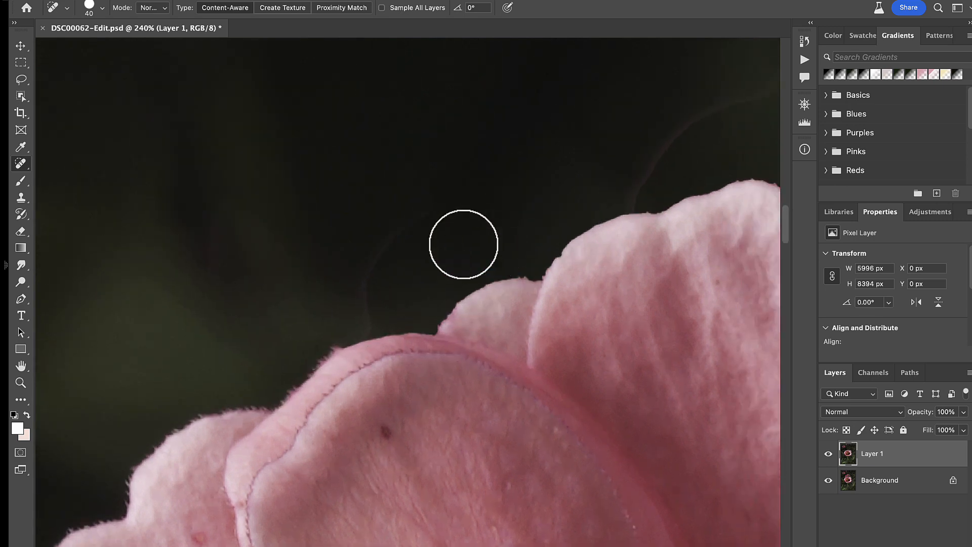
{"action": "mouse_move", "coordinate": [434, 207]}
{"action": "left_mouse_down"}
{"action": "mouse_move", "coordinate": [371, 255]}
{"action": "mouse_move", "coordinate": [368, 329]}
{"action": "left_mouse_up"}
{"action": "scroll", "coordinate": [542, 257], "scroll_direction": "up", "scroll_amount": 3}
{"action": "scroll", "coordinate": [542, 257], "scroll_direction": "right", "scroll_amount": 2}
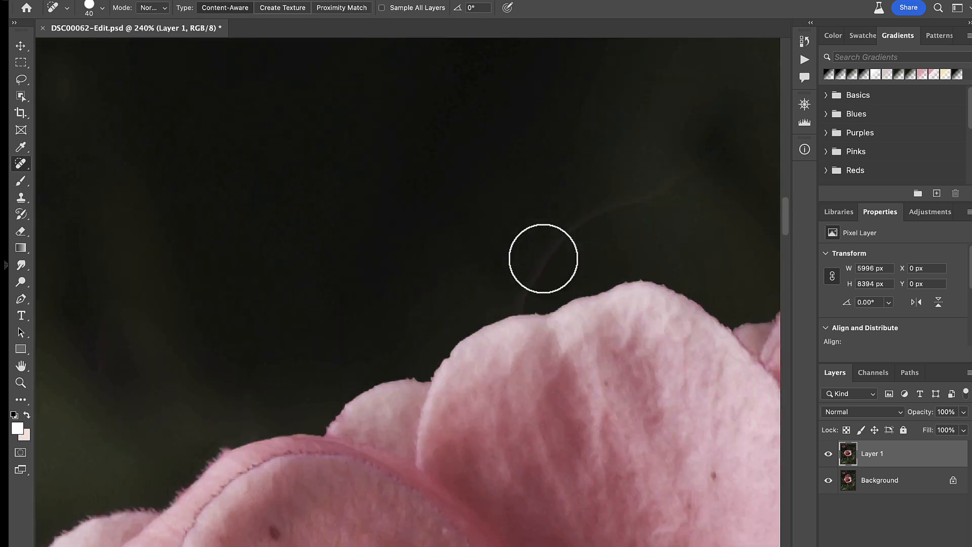
{"action": "scroll", "coordinate": [543, 259], "scroll_direction": "left", "scroll_amount": 4}
{"action": "left_click_drag", "start_coordinate": [334, 283], "coordinate": [319, 357]}
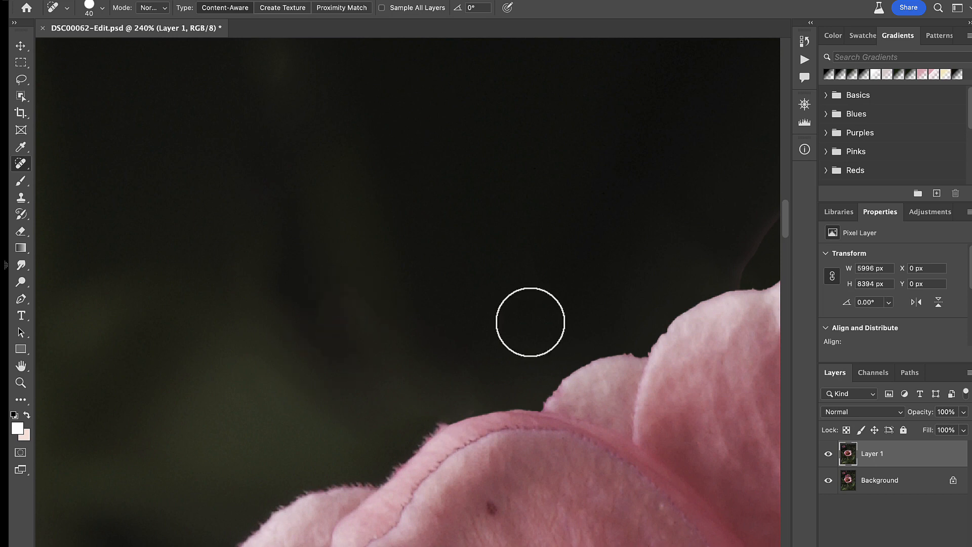
{"action": "scroll", "coordinate": [530, 322], "scroll_direction": "right", "scroll_amount": 6}
{"action": "mouse_move", "coordinate": [441, 324]}
{"action": "left_mouse_down"}
{"action": "mouse_move", "coordinate": [462, 280]}
{"action": "mouse_move", "coordinate": [503, 245]}
{"action": "mouse_move", "coordinate": [628, 185]}
{"action": "left_mouse_up"}
Increase the Spot Healing Brush to size 90 and heal the uneven blotches in the dark foliage above the main flower
{"action": "scroll", "coordinate": [729, 234], "scroll_direction": "down", "scroll_amount": 8}
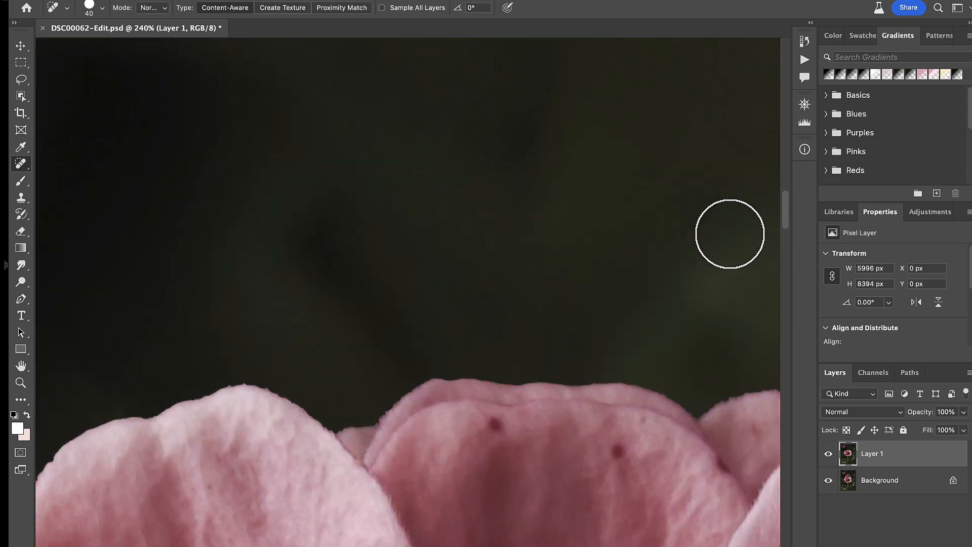
{"action": "scroll", "coordinate": [716, 228], "scroll_direction": "down", "scroll_amount": 3}
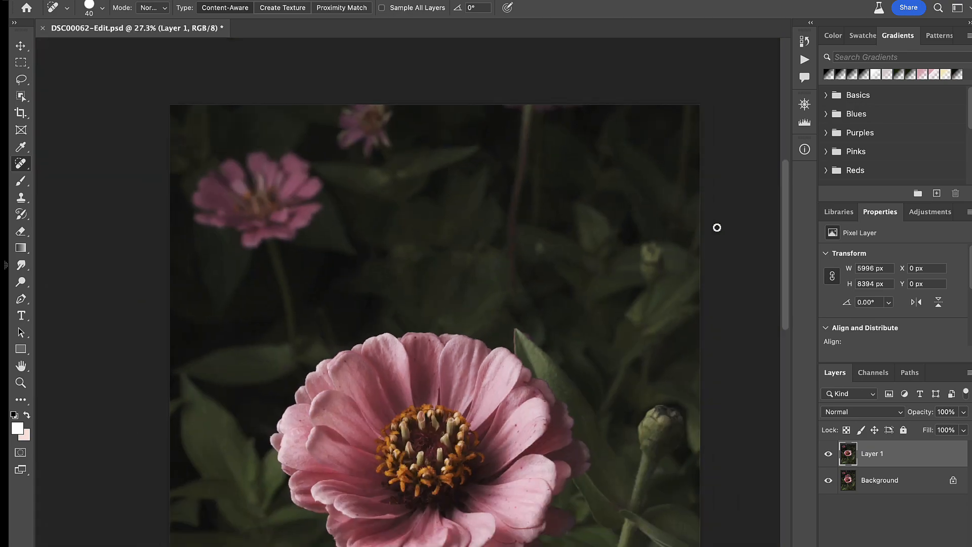
{"action": "scroll", "coordinate": [424, 266], "scroll_direction": "up", "scroll_amount": 3}
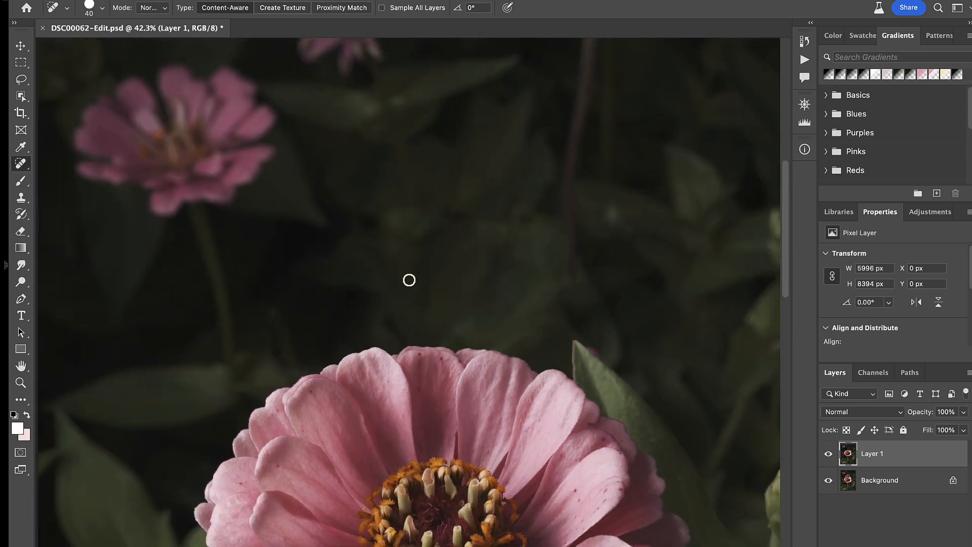
{"action": "scroll", "coordinate": [484, 165], "scroll_direction": "up", "scroll_amount": 5}
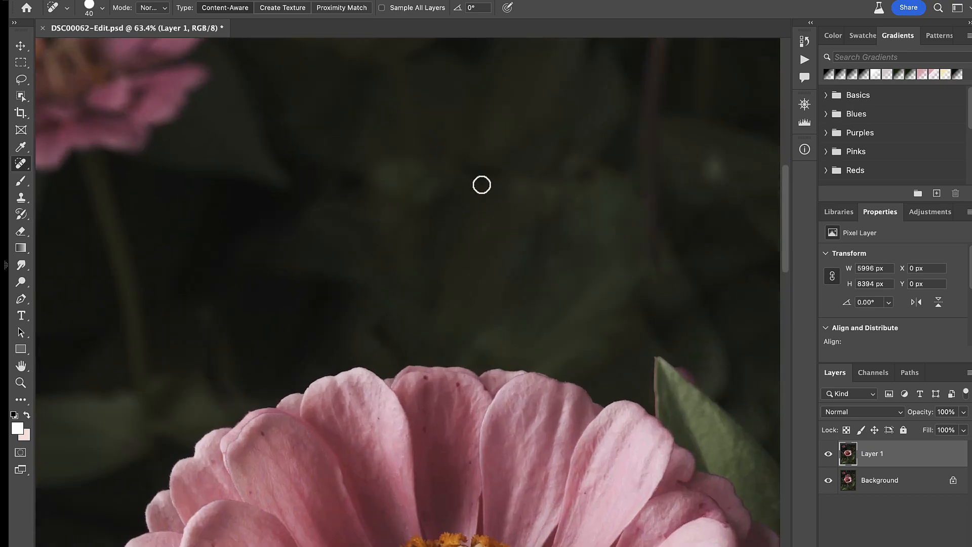
{"action": "key", "text": "bracketright"}
{"action": "key", "text": "bracketright"}
{"action": "key", "text": "bracketright"}
{"action": "key", "text": "bracketright"}
{"action": "key", "text": "bracketright"}
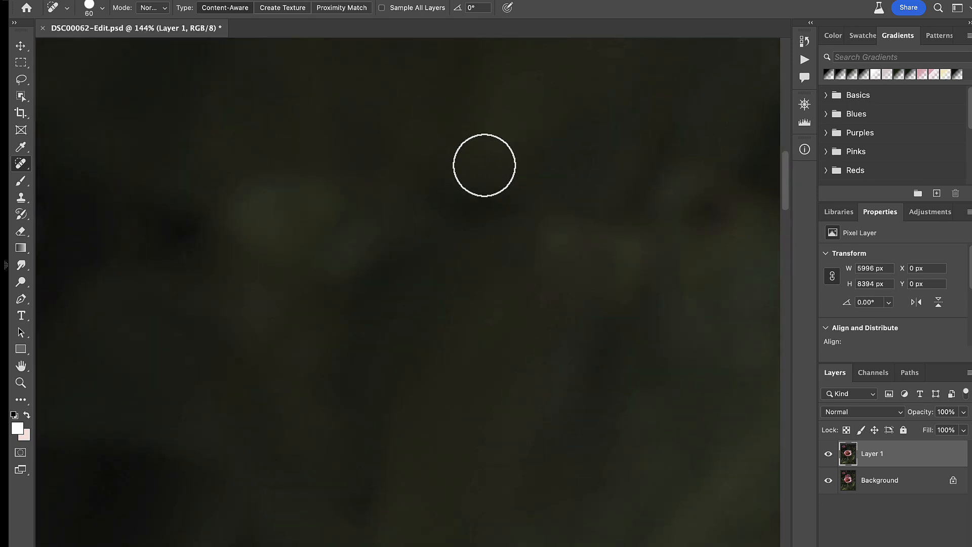
{"action": "mouse_move", "coordinate": [439, 190]}
{"action": "left_mouse_down"}
{"action": "mouse_move", "coordinate": [516, 199]}
{"action": "mouse_move", "coordinate": [459, 276]}
{"action": "mouse_move", "coordinate": [407, 303]}
{"action": "mouse_move", "coordinate": [428, 325]}
{"action": "left_mouse_up"}
{"action": "scroll", "coordinate": [527, 334], "scroll_direction": "up", "scroll_amount": 3}
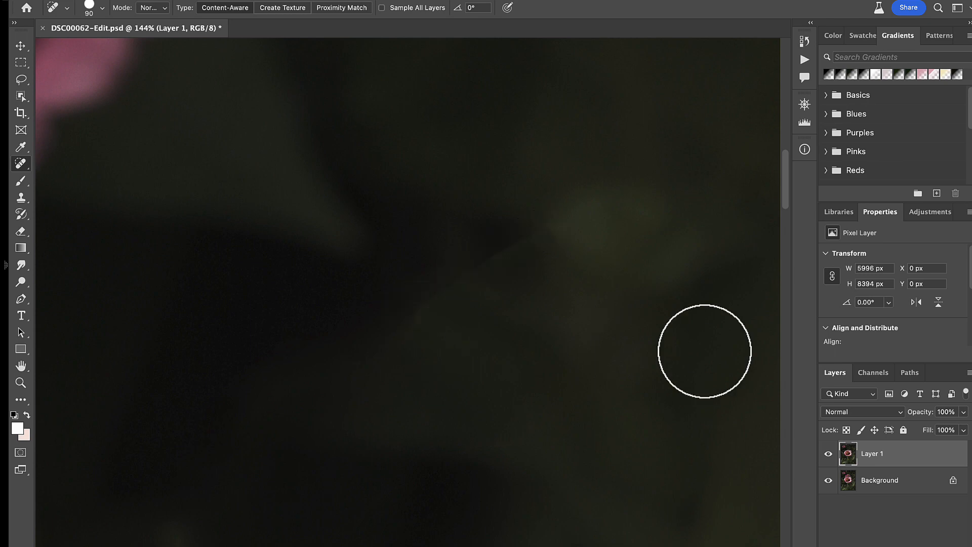
Touch up the remaining uneven spots in the foliage between the background flower and the main zinnia at size 90
{"action": "scroll", "coordinate": [545, 289], "scroll_direction": "down", "scroll_amount": 5}
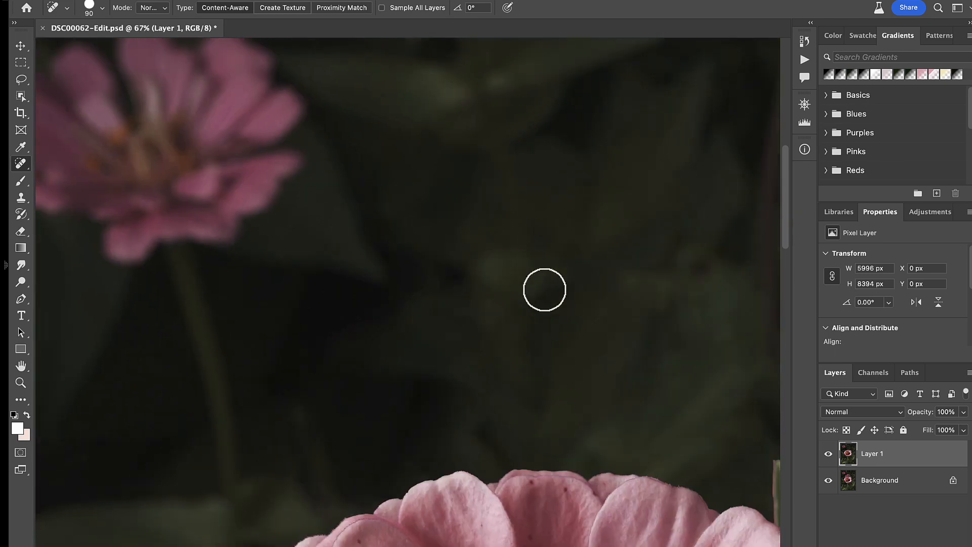
{"action": "scroll", "coordinate": [360, 352], "scroll_direction": "up", "scroll_amount": 2}
{"action": "scroll", "coordinate": [271, 462], "scroll_direction": "up", "scroll_amount": 3}
{"action": "mouse_move", "coordinate": [271, 462]}
{"action": "left_mouse_down"}
{"action": "mouse_move", "coordinate": [226, 468]}
{"action": "mouse_move", "coordinate": [249, 480]}
{"action": "mouse_move", "coordinate": [243, 501]}
{"action": "left_mouse_up"}
{"action": "scroll", "coordinate": [541, 310], "scroll_direction": "down", "scroll_amount": 4}
{"action": "scroll", "coordinate": [541, 311], "scroll_direction": "down", "scroll_amount": 1}
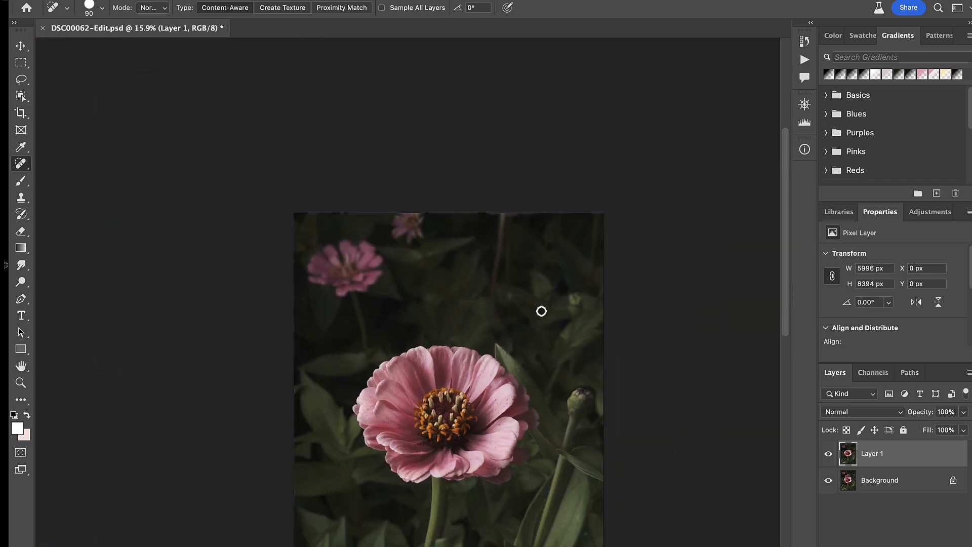
{"action": "scroll", "coordinate": [541, 311], "scroll_direction": "down", "scroll_amount": 2}
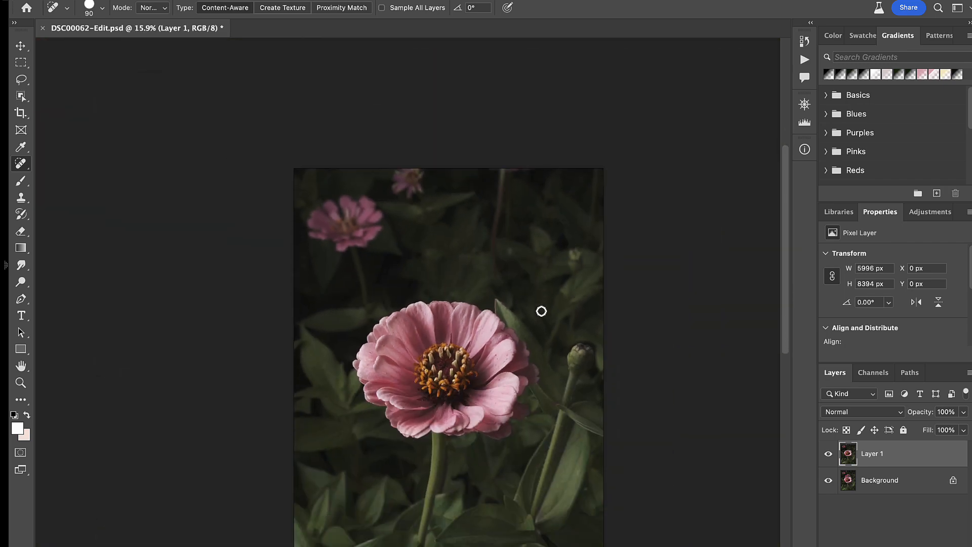
{"action": "scroll", "coordinate": [541, 310], "scroll_direction": "up", "scroll_amount": 3}
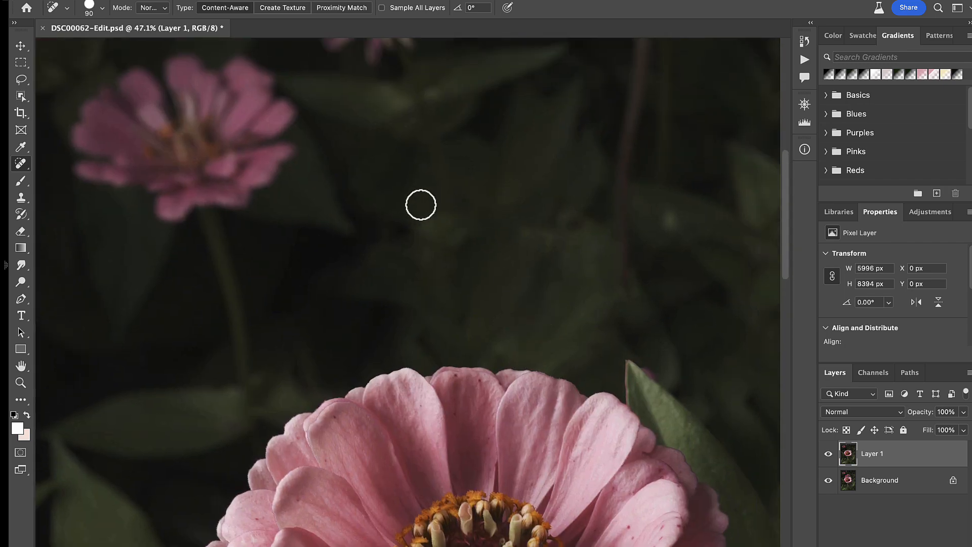
{"action": "mouse_move", "coordinate": [420, 204]}
{"action": "left_mouse_down"}
{"action": "mouse_move", "coordinate": [422, 229]}
{"action": "mouse_move", "coordinate": [414, 217]}
{"action": "mouse_move", "coordinate": [427, 200]}
{"action": "mouse_move", "coordinate": [467, 204]}
{"action": "mouse_move", "coordinate": [501, 246]}
{"action": "left_mouse_up"}
{"action": "scroll", "coordinate": [607, 223], "scroll_direction": "down", "scroll_amount": 2}
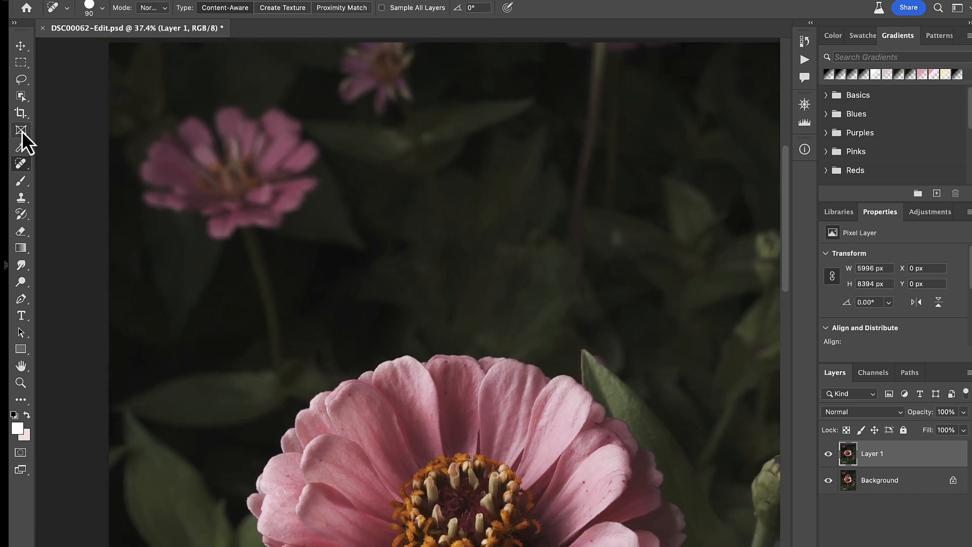
Use the Patch tool to replace an uneven foliage area of about 590 × 660 px above the main flower with cleaner foliage
{"action": "left_click", "coordinate": [21, 163]}
{"action": "left_click", "coordinate": [72, 199]}
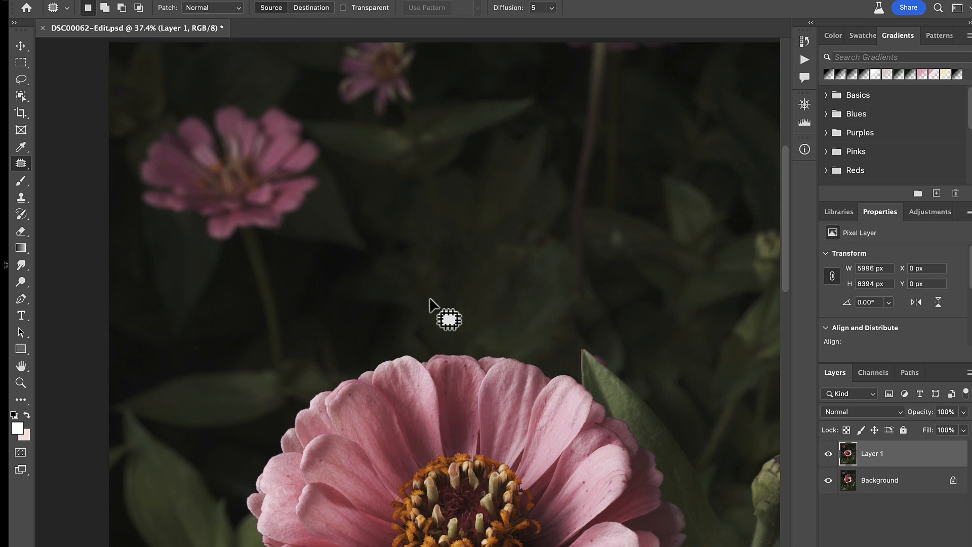
{"action": "mouse_move", "coordinate": [428, 299]}
{"action": "left_mouse_down"}
{"action": "mouse_move", "coordinate": [437, 222]}
{"action": "mouse_move", "coordinate": [431, 300]}
{"action": "left_mouse_up"}
{"action": "left_click_drag", "start_coordinate": [458, 248], "coordinate": [508, 183]}
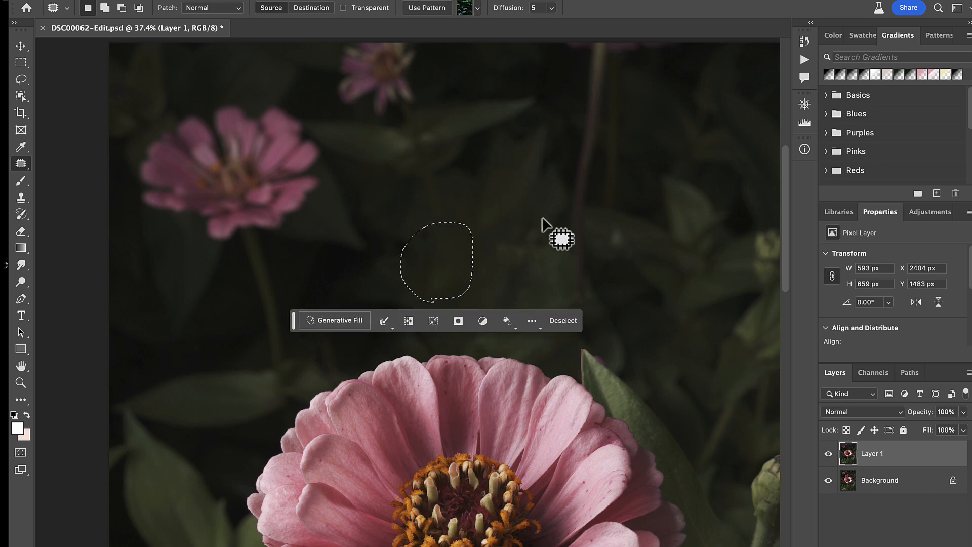
{"action": "key", "text": "super+d"}
Patch the blotch of about 556 × 461 px beside the faint pink stem with the darker foliage above it
{"action": "mouse_move", "coordinate": [492, 265]}
{"action": "left_mouse_down"}
{"action": "mouse_move", "coordinate": [541, 265]}
{"action": "mouse_move", "coordinate": [503, 270]}
{"action": "left_mouse_up"}
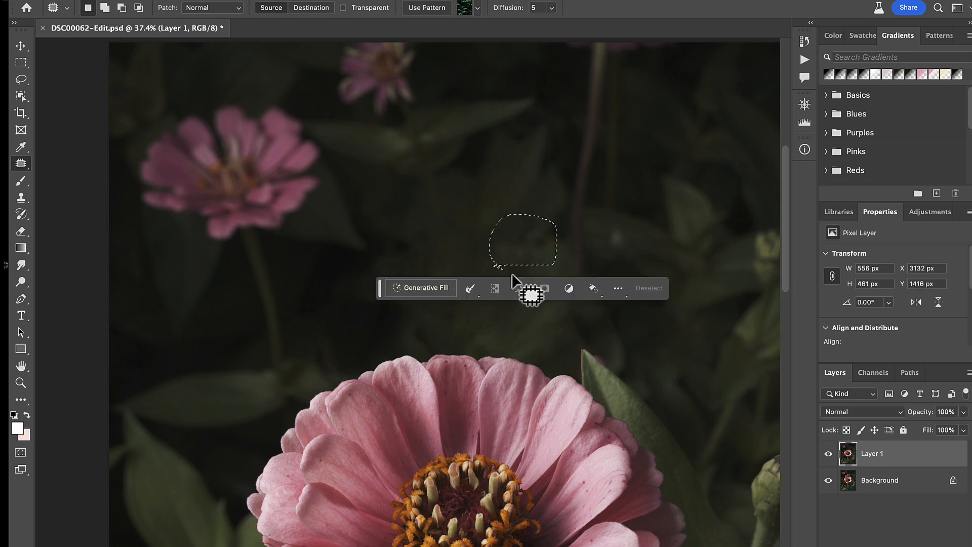
{"action": "left_click_drag", "start_coordinate": [522, 238], "coordinate": [529, 188]}
{"action": "key", "text": "super+minus"}
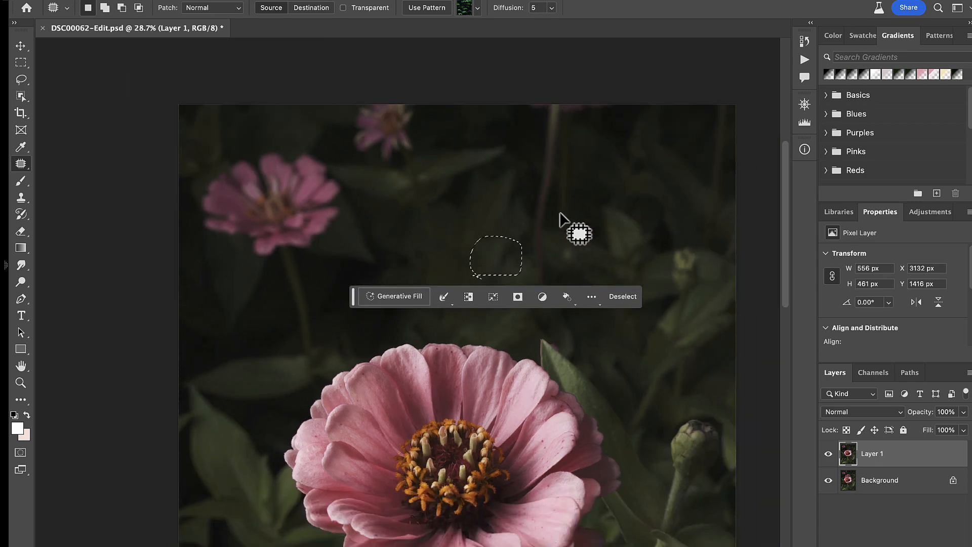
{"action": "key", "text": "super+d"}
{"action": "scroll", "coordinate": [557, 219], "scroll_direction": "down", "scroll_amount": 3}
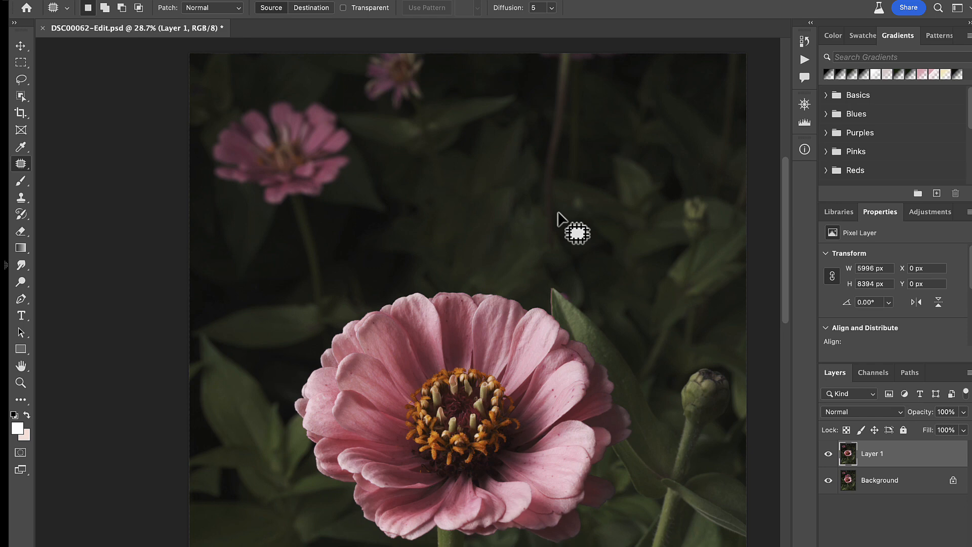
Patch out the small pink flower at the photo's upper edge with nearby dark foliage
{"action": "scroll", "coordinate": [557, 213], "scroll_direction": "up", "scroll_amount": 5}
{"action": "scroll", "coordinate": [557, 212], "scroll_direction": "left", "scroll_amount": 5}
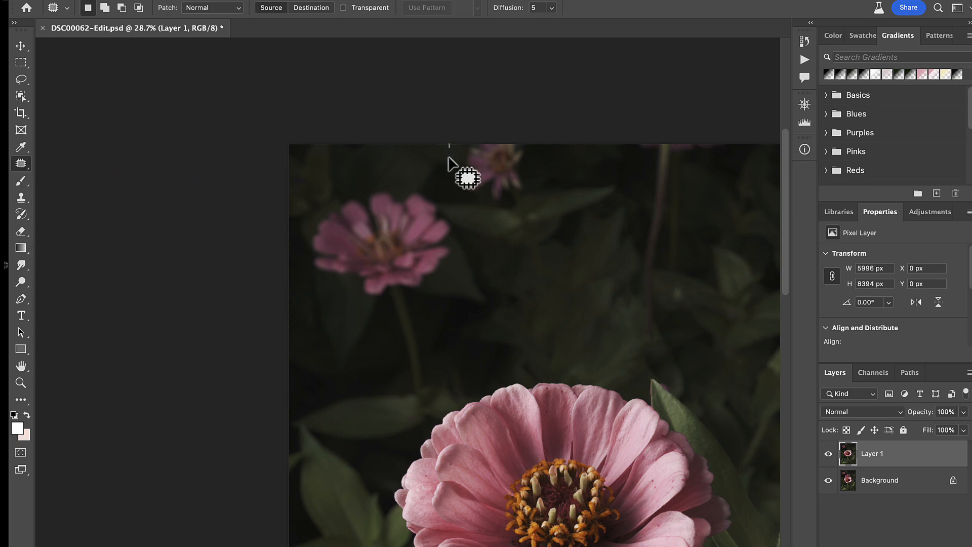
{"action": "mouse_move", "coordinate": [448, 158]}
{"action": "left_mouse_down"}
{"action": "mouse_move", "coordinate": [514, 232]}
{"action": "mouse_move", "coordinate": [473, 124]}
{"action": "left_mouse_up"}
{"action": "left_click_drag", "start_coordinate": [522, 202], "coordinate": [561, 257]}
{"action": "key", "text": "super+d"}
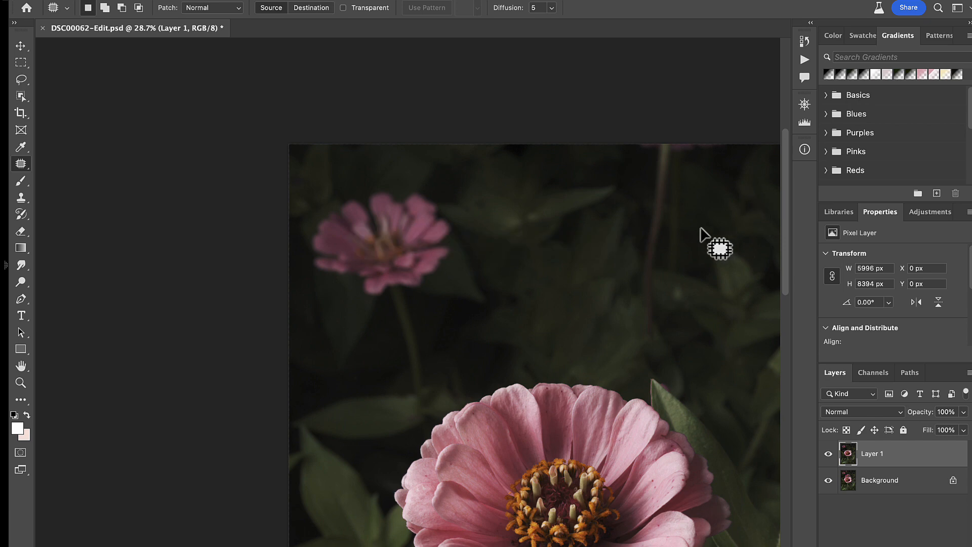
Patch out the cropped pink bloom at the photo's upper edge and the long stem hanging below it with dark foliage
{"action": "mouse_move", "coordinate": [618, 139]}
{"action": "left_mouse_down"}
{"action": "mouse_move", "coordinate": [696, 163]}
{"action": "mouse_move", "coordinate": [628, 131]}
{"action": "left_mouse_up"}
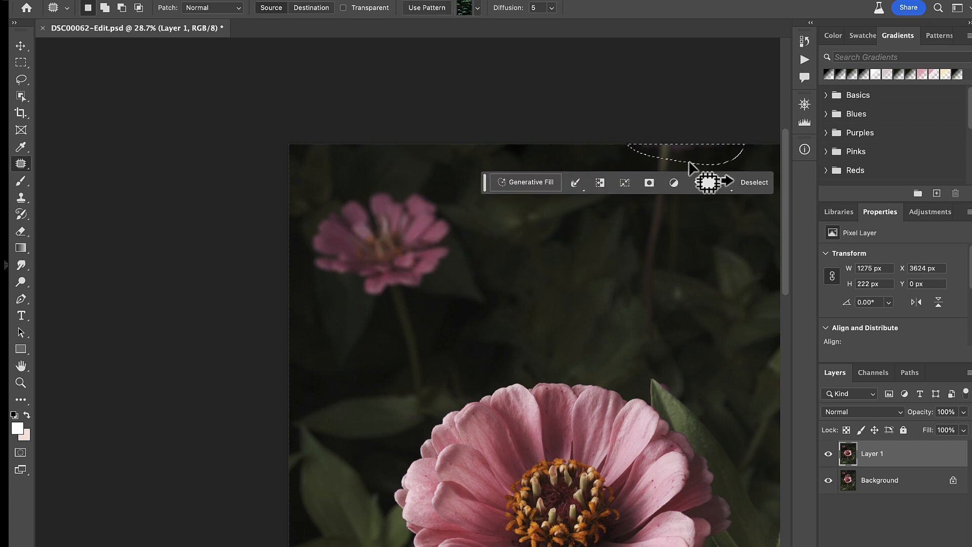
{"action": "mouse_move", "coordinate": [688, 223]}
{"action": "left_mouse_down"}
{"action": "mouse_move", "coordinate": [681, 157]}
{"action": "mouse_move", "coordinate": [648, 251]}
{"action": "mouse_move", "coordinate": [673, 276]}
{"action": "mouse_move", "coordinate": [690, 195]}
{"action": "mouse_move", "coordinate": [722, 200]}
{"action": "mouse_move", "coordinate": [738, 263]}
{"action": "left_mouse_up"}
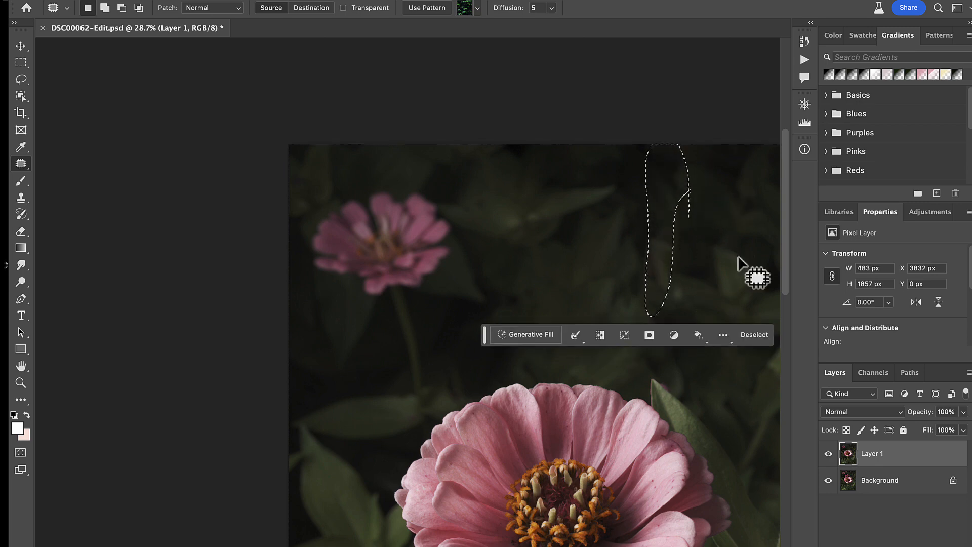
{"action": "left_click", "coordinate": [738, 257]}
{"action": "mouse_move", "coordinate": [650, 228]}
{"action": "left_mouse_down"}
{"action": "mouse_move", "coordinate": [623, 287]}
{"action": "mouse_move", "coordinate": [696, 305]}
{"action": "mouse_move", "coordinate": [650, 227]}
{"action": "left_mouse_up"}
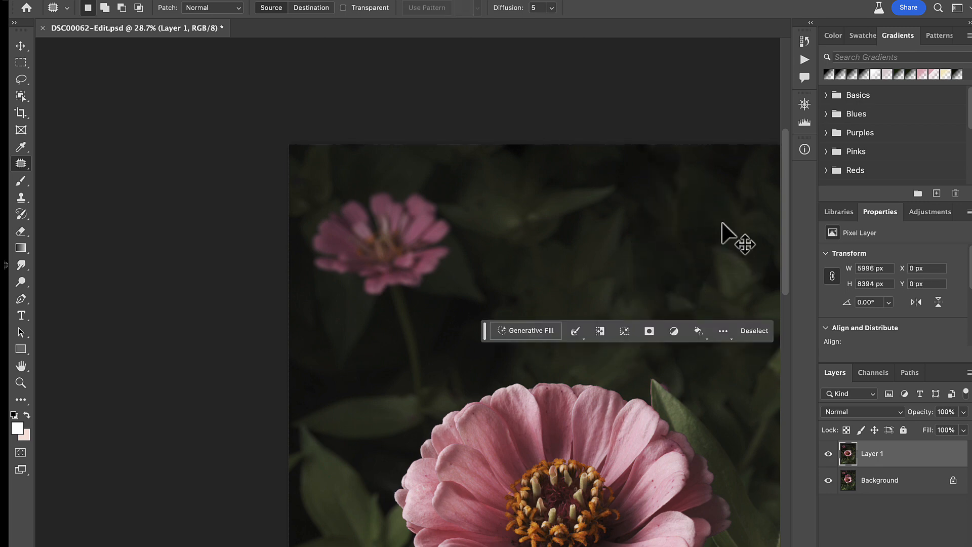
{"action": "key", "text": "super+d"}
Patch out the large background flower and its stem with the dark foliage on its right
{"action": "scroll", "coordinate": [571, 260], "scroll_direction": "left", "scroll_amount": 1}
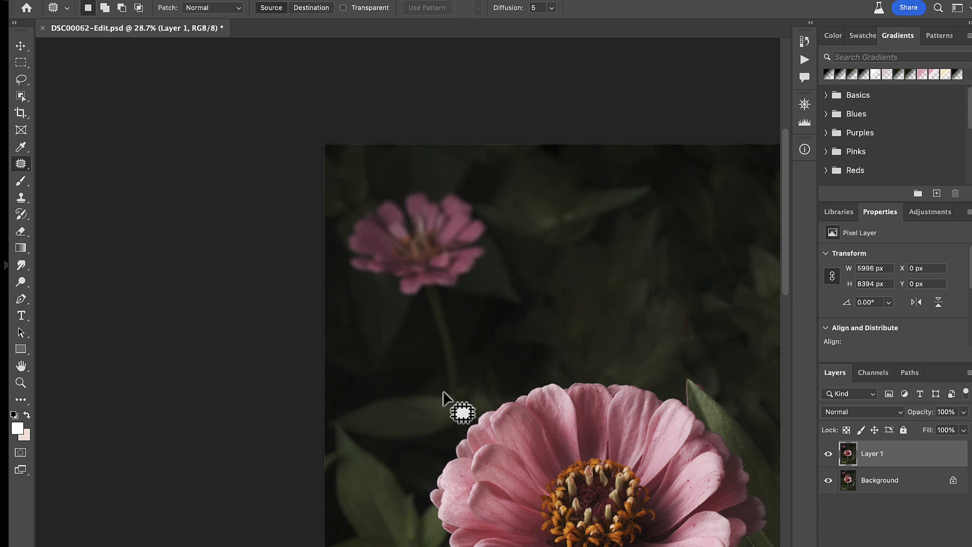
{"action": "mouse_move", "coordinate": [443, 391]}
{"action": "left_mouse_down"}
{"action": "mouse_move", "coordinate": [424, 308]}
{"action": "mouse_move", "coordinate": [359, 284]}
{"action": "mouse_move", "coordinate": [325, 242]}
{"action": "mouse_move", "coordinate": [359, 194]}
{"action": "mouse_move", "coordinate": [458, 166]}
{"action": "mouse_move", "coordinate": [503, 227]}
{"action": "mouse_move", "coordinate": [484, 283]}
{"action": "mouse_move", "coordinate": [459, 297]}
{"action": "mouse_move", "coordinate": [446, 391]}
{"action": "left_mouse_up"}
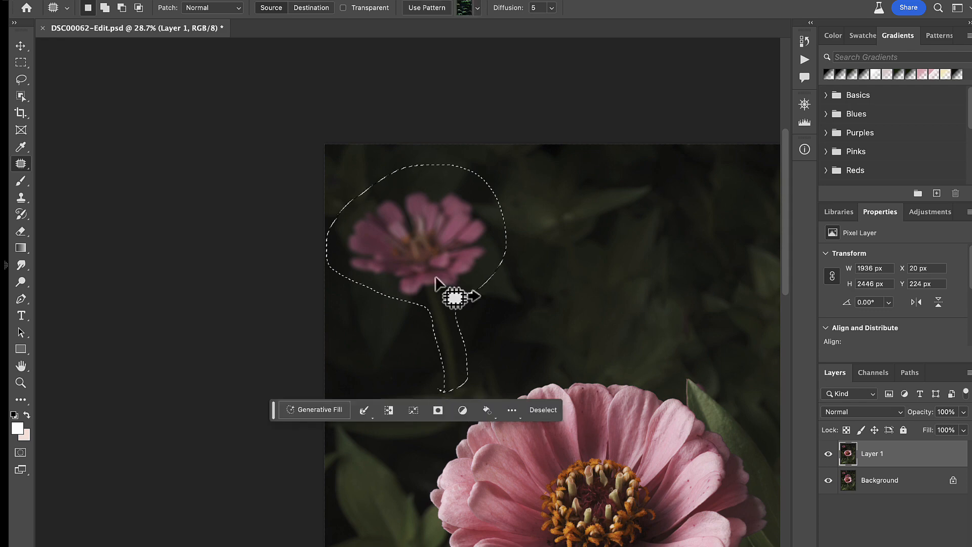
{"action": "left_click_drag", "start_coordinate": [436, 277], "coordinate": [674, 244]}
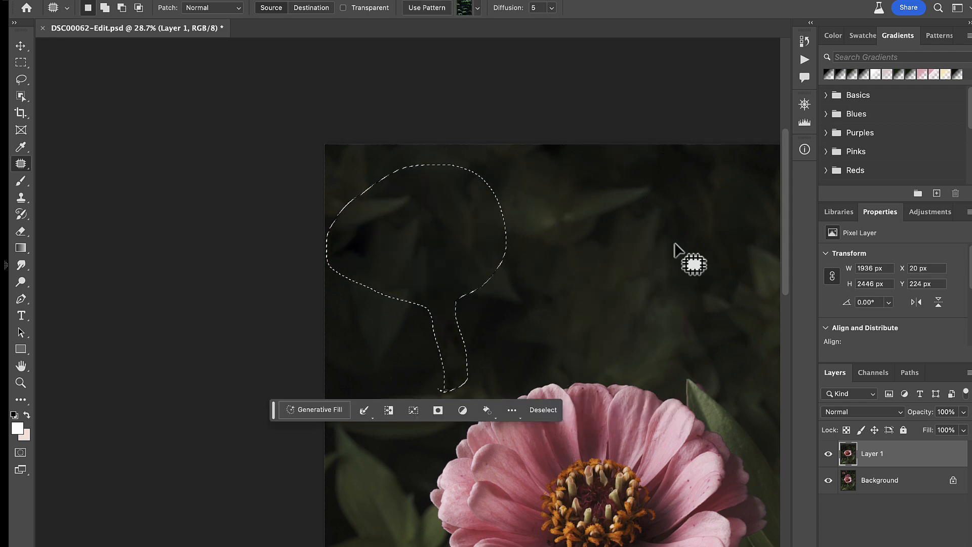
{"action": "left_click", "coordinate": [455, 232]}
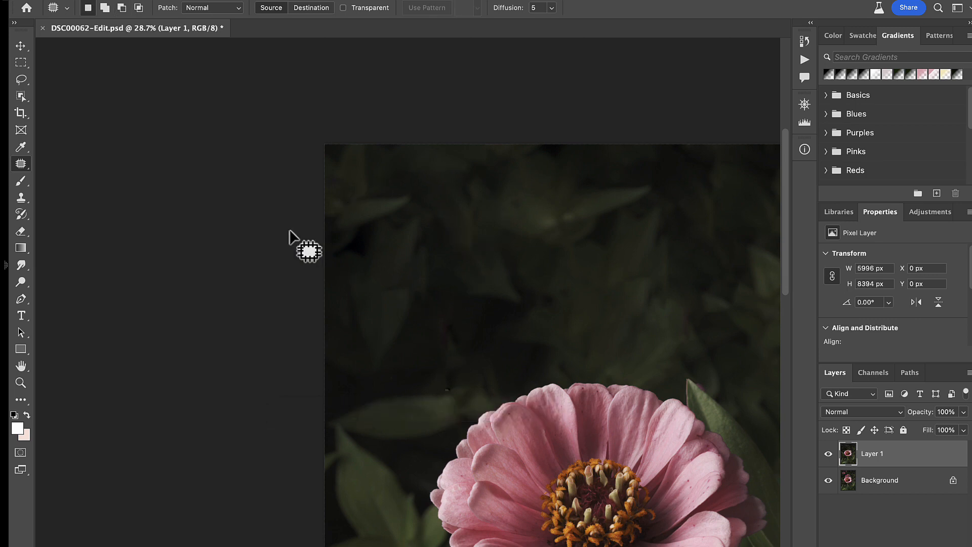
Patch away the repeated pale leaf at the photo's left edge and the light spot of about 645 × 567 px in the upper foliage
{"action": "mouse_move", "coordinate": [328, 239]}
{"action": "left_mouse_down"}
{"action": "mouse_move", "coordinate": [423, 200]}
{"action": "mouse_move", "coordinate": [332, 239]}
{"action": "left_mouse_up"}
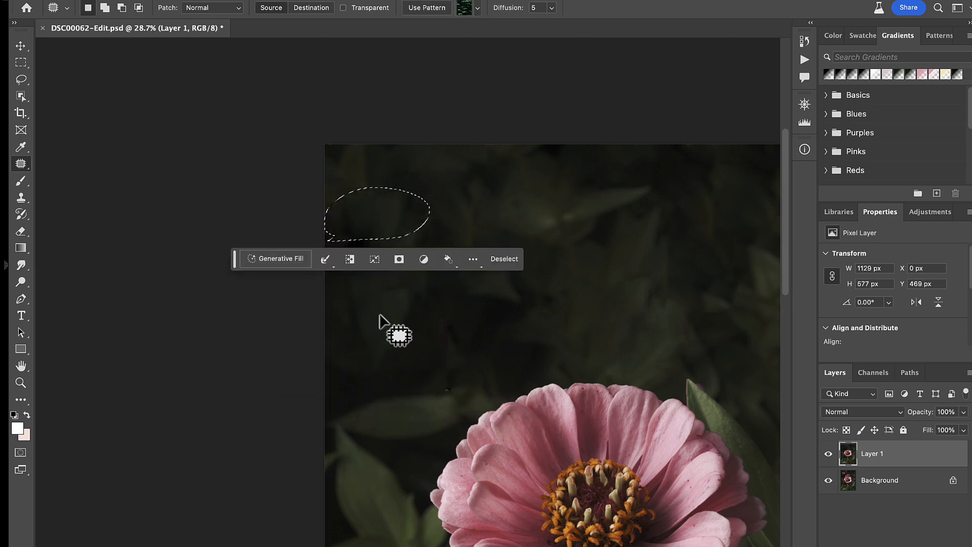
{"action": "left_click", "coordinate": [685, 231]}
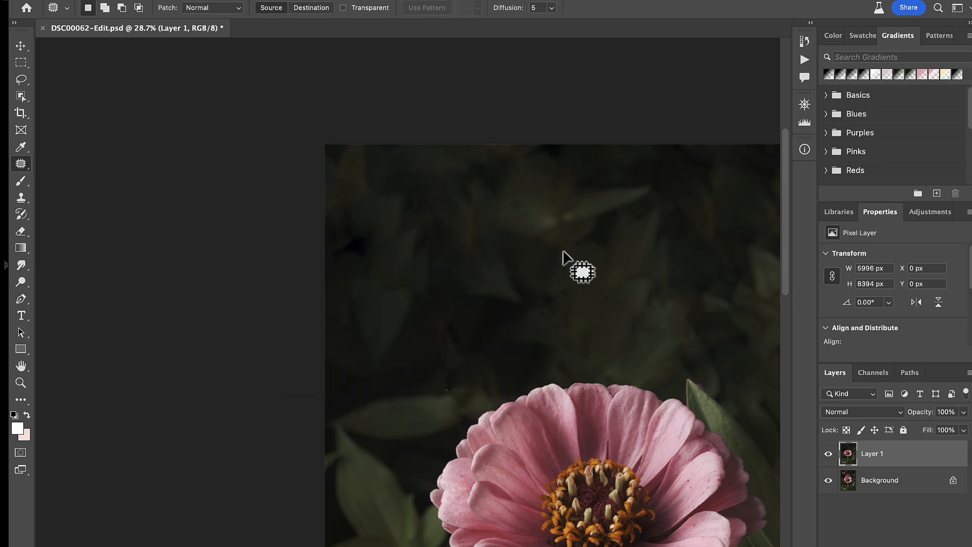
{"action": "mouse_move", "coordinate": [562, 249]}
{"action": "left_mouse_down"}
{"action": "mouse_move", "coordinate": [549, 248]}
{"action": "mouse_move", "coordinate": [626, 247]}
{"action": "left_mouse_up"}
{"action": "key", "text": "super+d"}
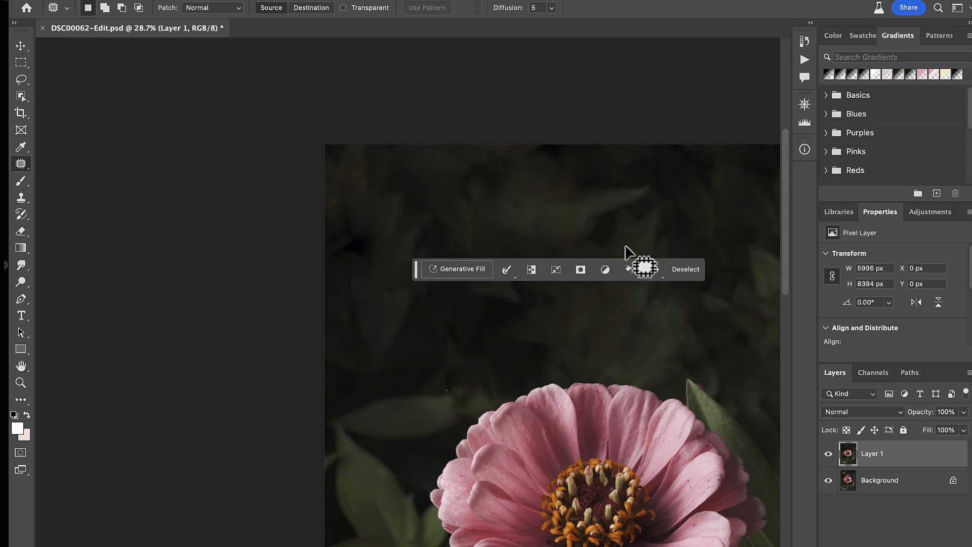
Switch to the Clone Stamp tool and enlarge its brush to 2100
{"action": "scroll", "coordinate": [626, 247], "scroll_direction": "right", "scroll_amount": 4}
{"action": "scroll", "coordinate": [626, 247], "scroll_direction": "down", "scroll_amount": 5}
{"action": "scroll", "coordinate": [626, 247], "scroll_direction": "down", "scroll_amount": 1}
{"action": "scroll", "coordinate": [626, 247], "scroll_direction": "down", "scroll_amount": 2}
{"action": "scroll", "coordinate": [626, 247], "scroll_direction": "left", "scroll_amount": 2}
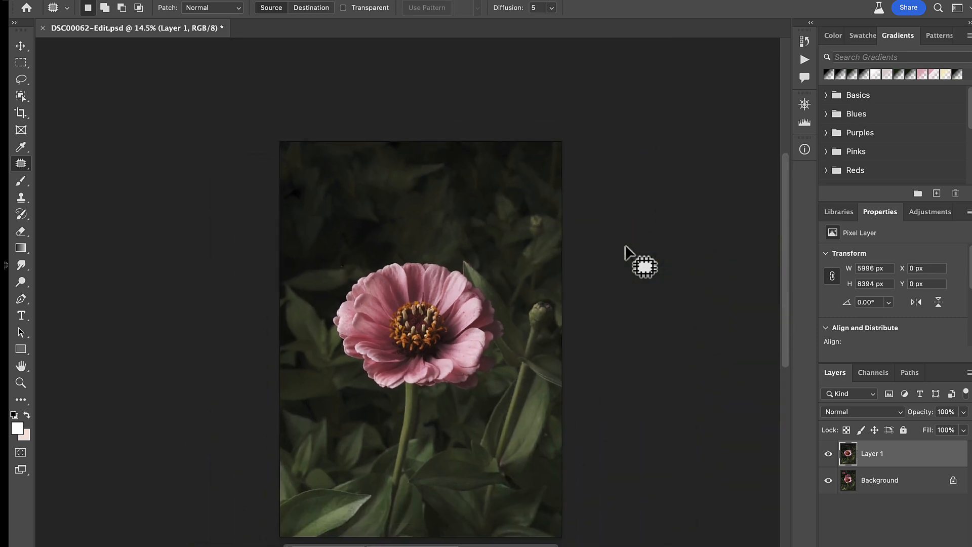
{"action": "scroll", "coordinate": [626, 247], "scroll_direction": "up", "scroll_amount": 2}
{"action": "scroll", "coordinate": [627, 244], "scroll_direction": "left", "scroll_amount": 2}
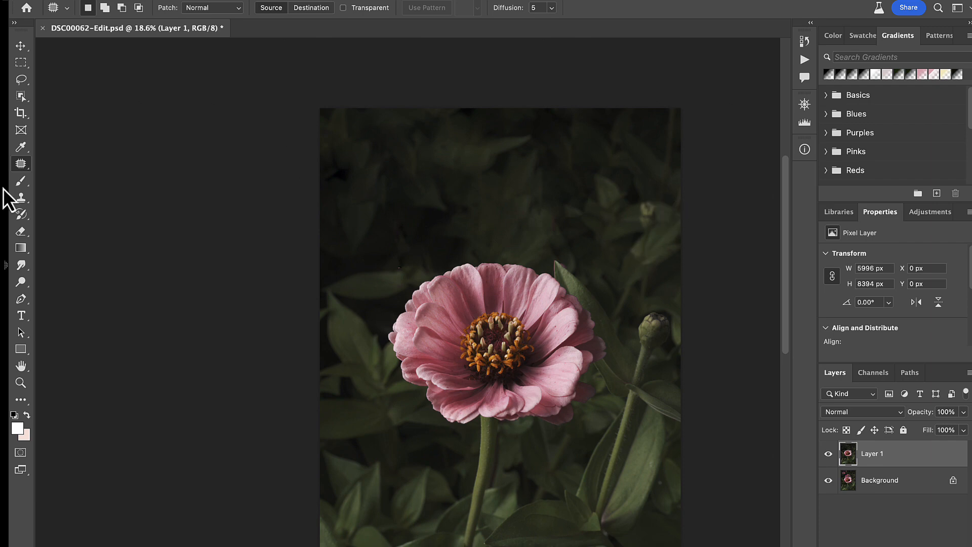
{"action": "left_click", "coordinate": [22, 200]}
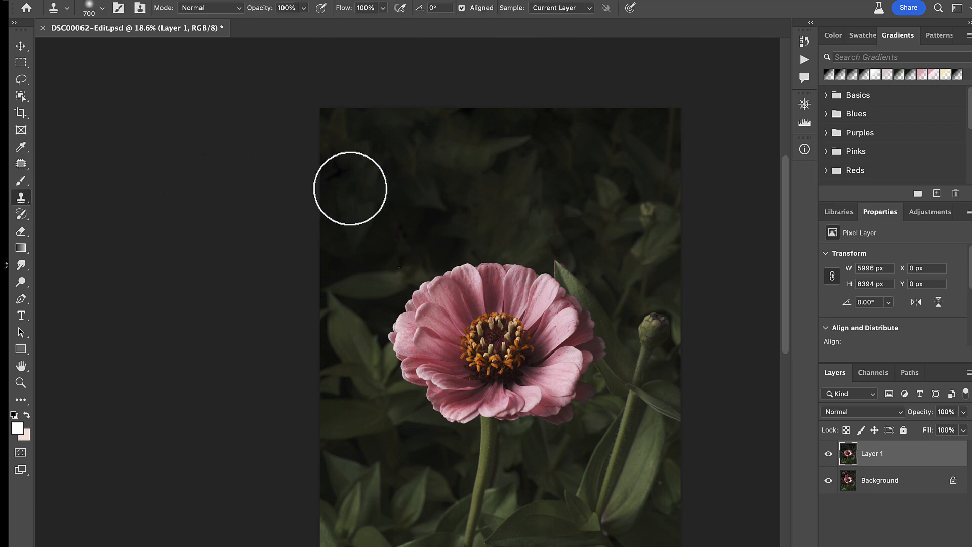
{"action": "key", "text": "bracketright"}
{"action": "key", "text": "bracketright"}
{"action": "key", "text": "bracketright"}
{"action": "key", "text": "bracketright"}
{"action": "key", "text": "bracketright"}
{"action": "key", "text": "bracketright"}
{"action": "key", "text": "bracketright"}
{"action": "key", "text": "bracketright"}
{"action": "key", "text": "bracketright"}
{"action": "key", "text": "bracketright"}
{"action": "key", "text": "bracketright"}
{"action": "key", "text": "bracketright"}
{"action": "key", "text": "bracketright"}
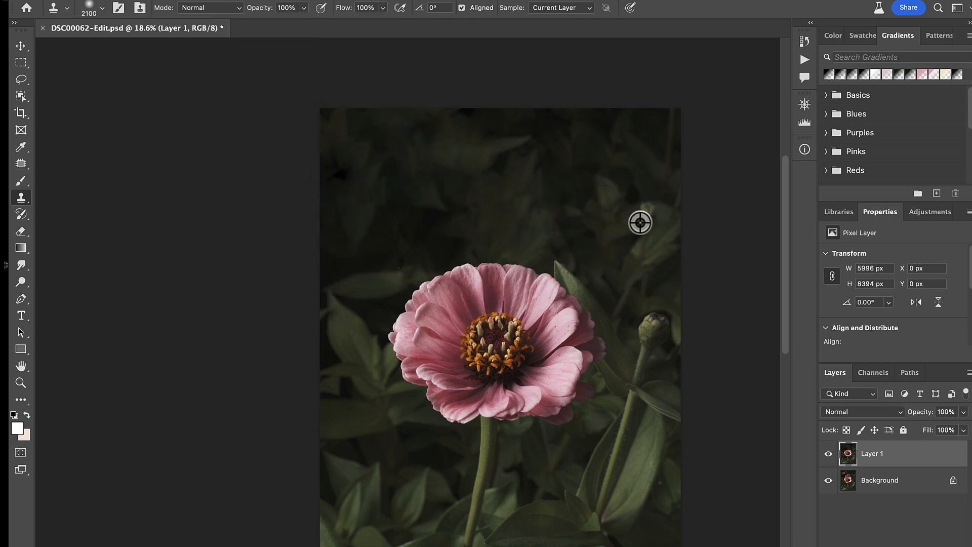
{"action": "left_click", "coordinate": [647, 220], "text": "alt"}
{"action": "key", "text": "super+z"}
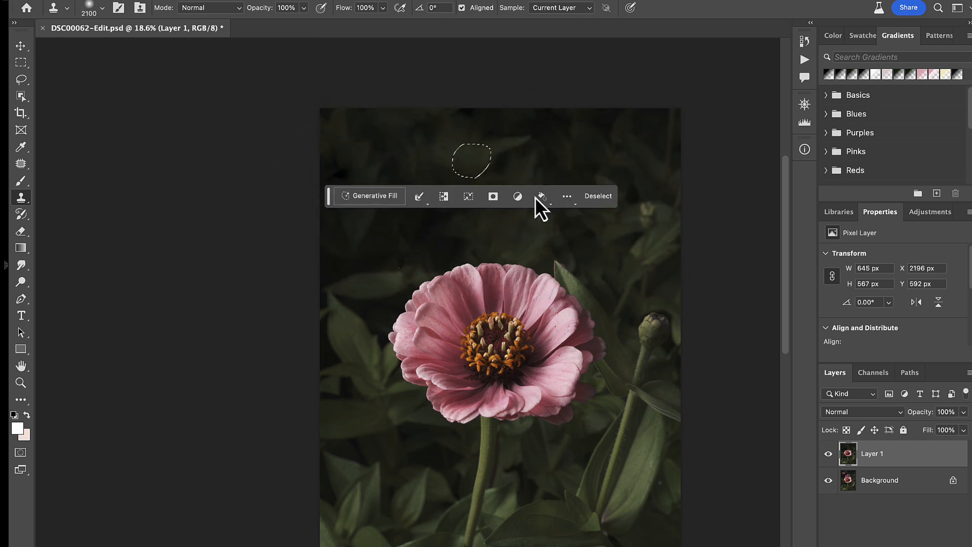
{"action": "key", "text": "super+d"}
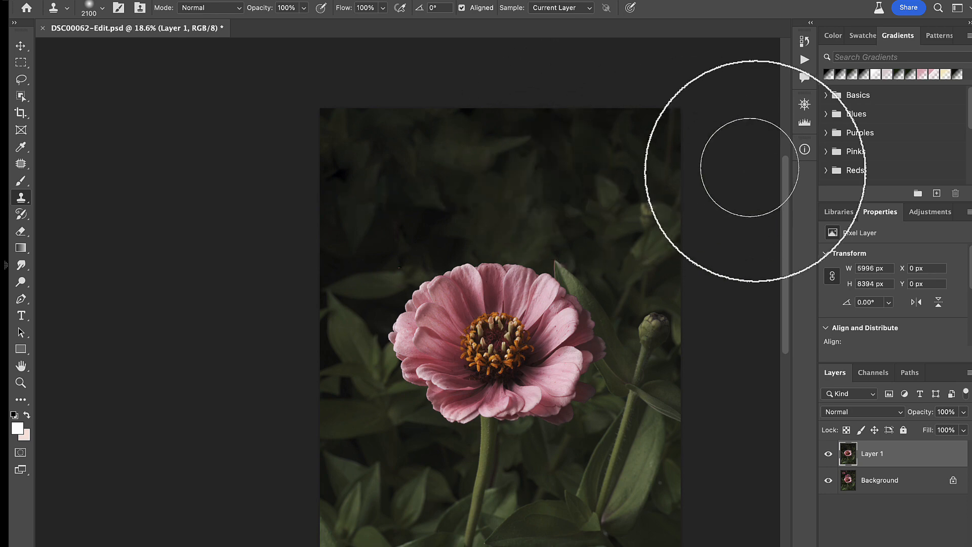
Reduce the Clone Stamp brush to 1600 and clone the small blurred bud into the empty dark foliage on the photo's upper left
{"action": "key", "text": "bracketleft"}
{"action": "key", "text": "bracketleft"}
{"action": "key", "text": "bracketleft"}
{"action": "key", "text": "bracketleft"}
{"action": "key", "text": "bracketleft"}
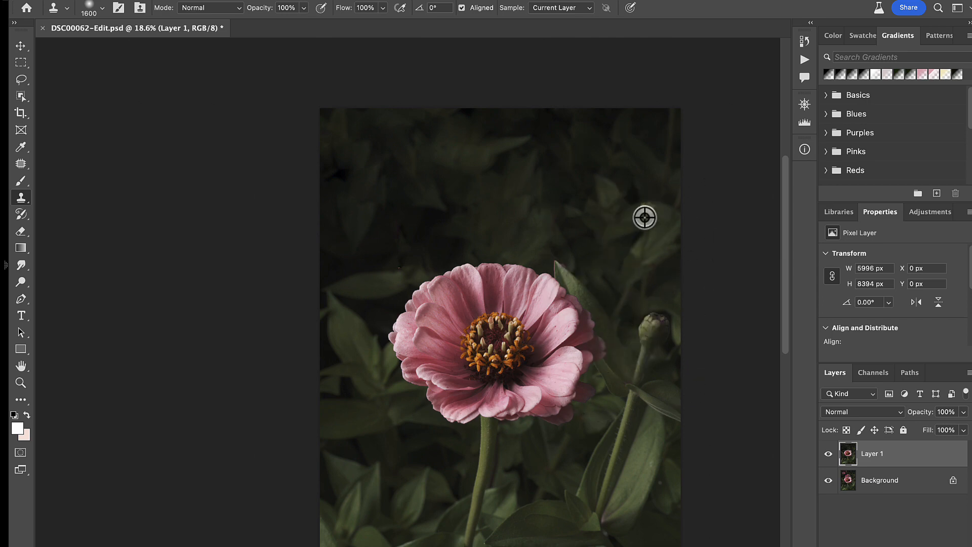
{"action": "left_click", "coordinate": [645, 217], "text": "alt"}
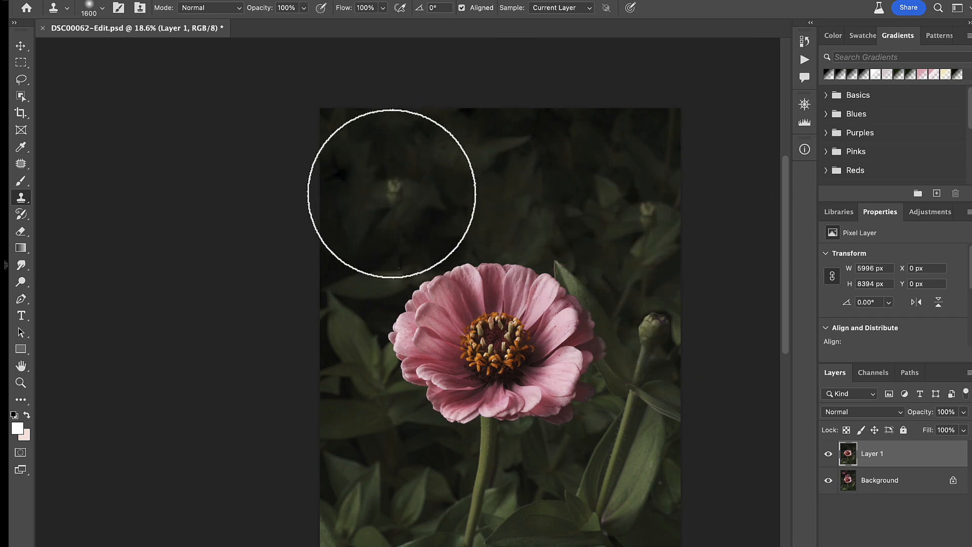
{"action": "left_click", "coordinate": [391, 194]}
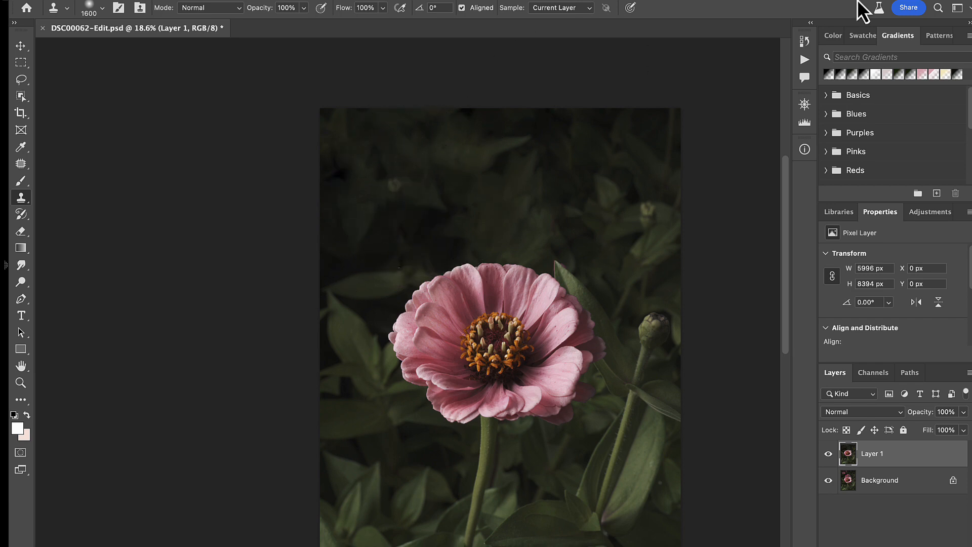
Merge Layer 1 into the Background layer
{"action": "scroll", "coordinate": [716, 133], "scroll_direction": "down", "scroll_amount": 2}
{"action": "scroll", "coordinate": [716, 132], "scroll_direction": "right", "scroll_amount": 4}
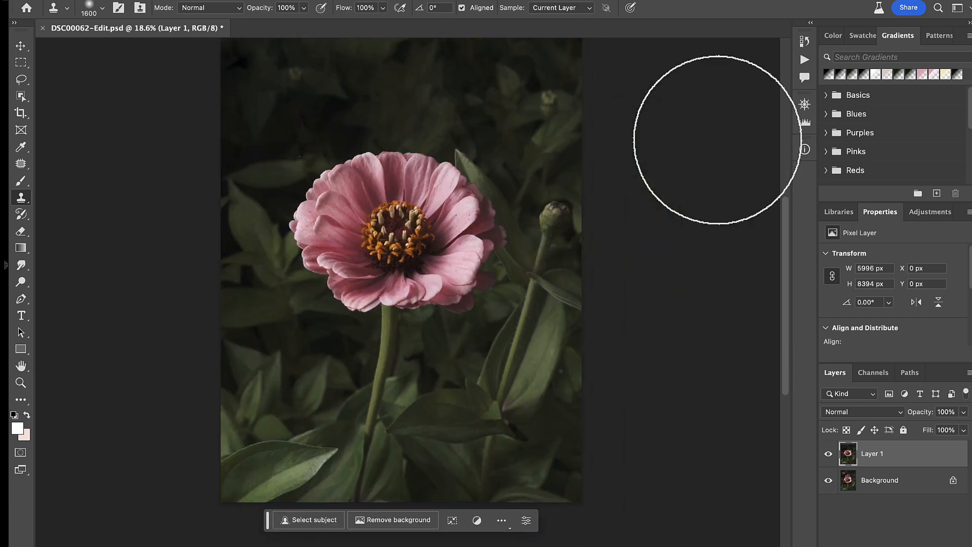
{"action": "right_click", "coordinate": [915, 454]}
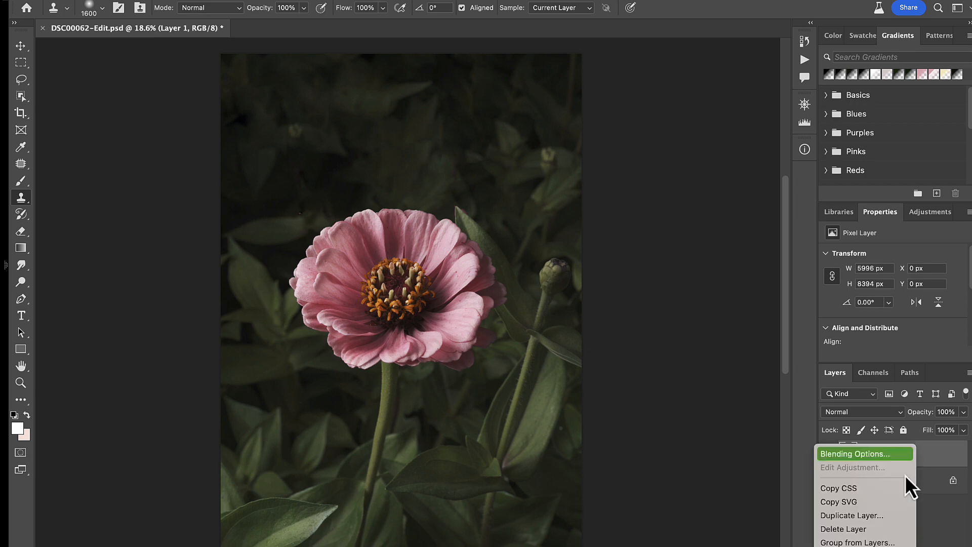
{"action": "left_click", "coordinate": [863, 526]}
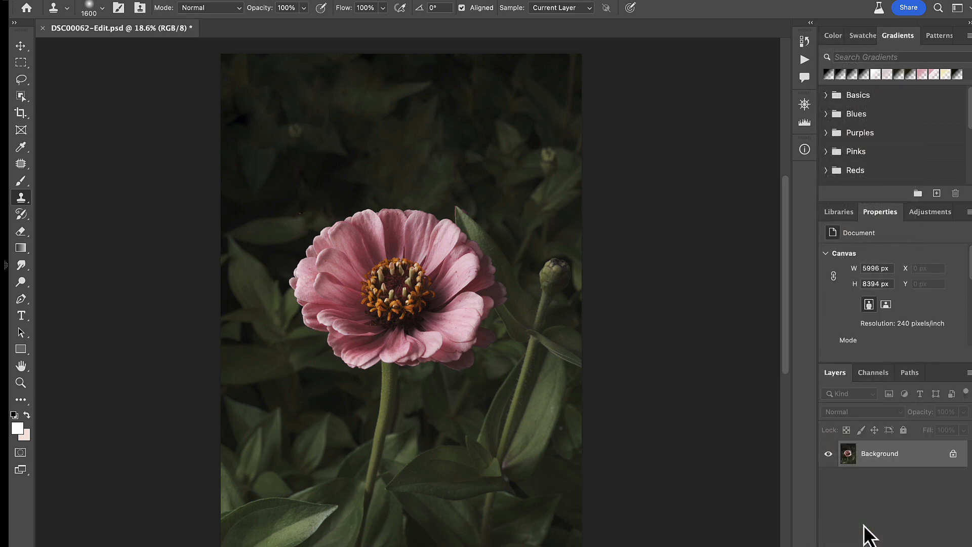
Set the foreground color to the dark green 1e2116 sampled from the foliage above the main flower
{"action": "scroll", "coordinate": [561, 431], "scroll_direction": "left", "scroll_amount": 2}
{"action": "scroll", "coordinate": [561, 431], "scroll_direction": "down", "scroll_amount": 1}
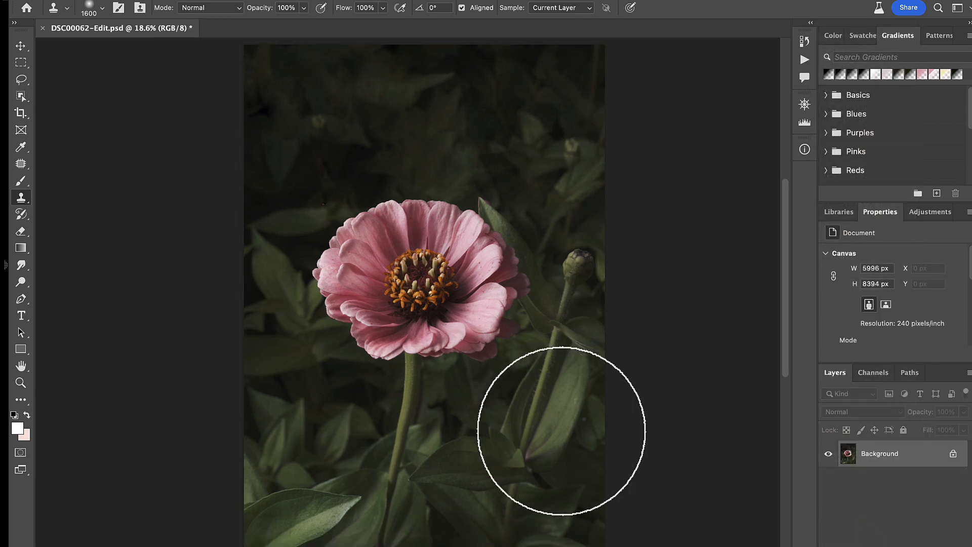
{"action": "scroll", "coordinate": [561, 431], "scroll_direction": "up", "scroll_amount": 1}
{"action": "scroll", "coordinate": [561, 431], "scroll_direction": "left", "scroll_amount": 1}
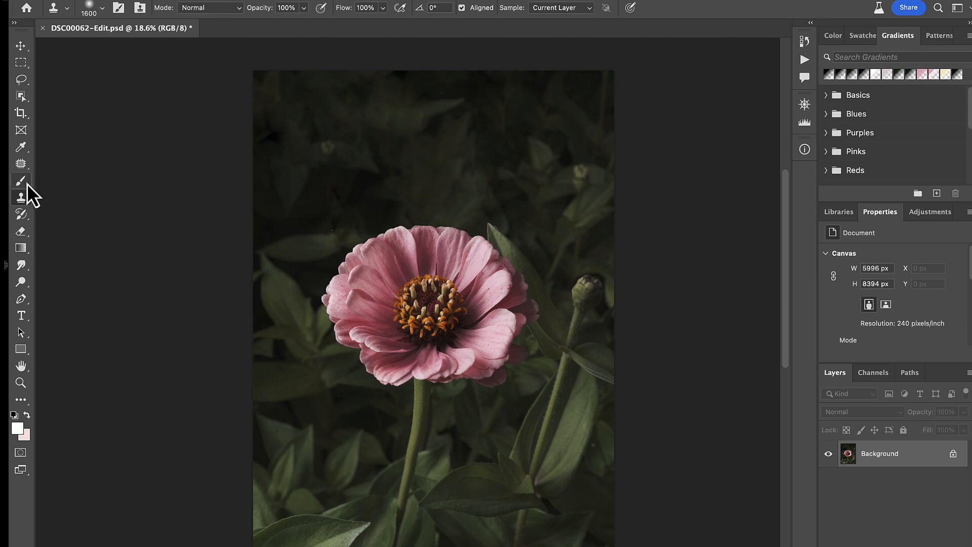
{"action": "left_click", "coordinate": [17, 430]}
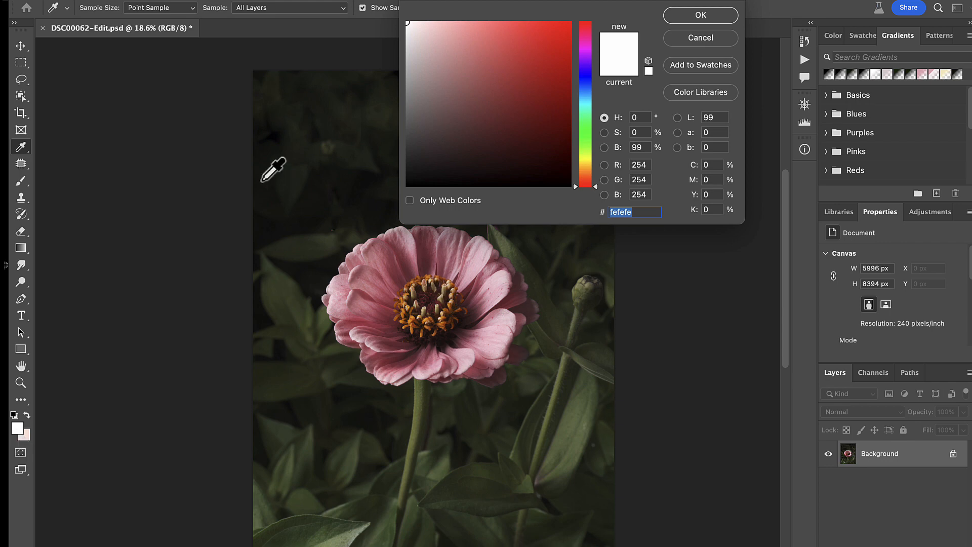
{"action": "left_click", "coordinate": [365, 171]}
{"action": "left_click_drag", "start_coordinate": [436, 178], "coordinate": [436, 171]}
{"action": "left_click", "coordinate": [347, 173]}
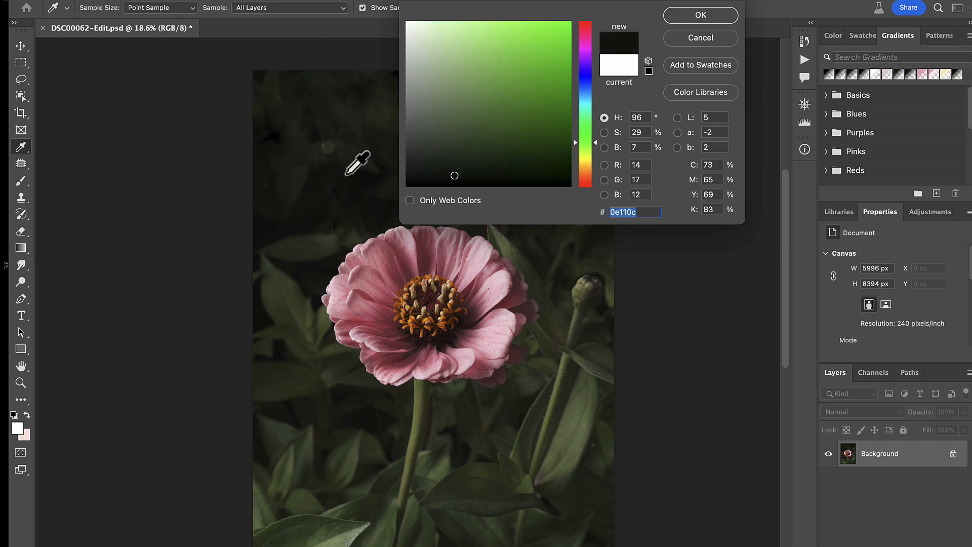
{"action": "left_click", "coordinate": [352, 162]}
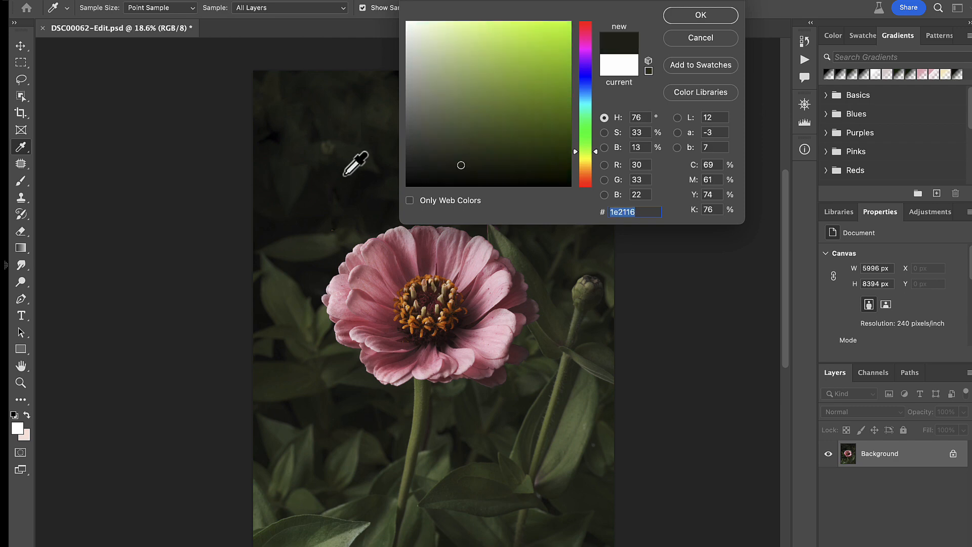
{"action": "left_click", "coordinate": [686, 13]}
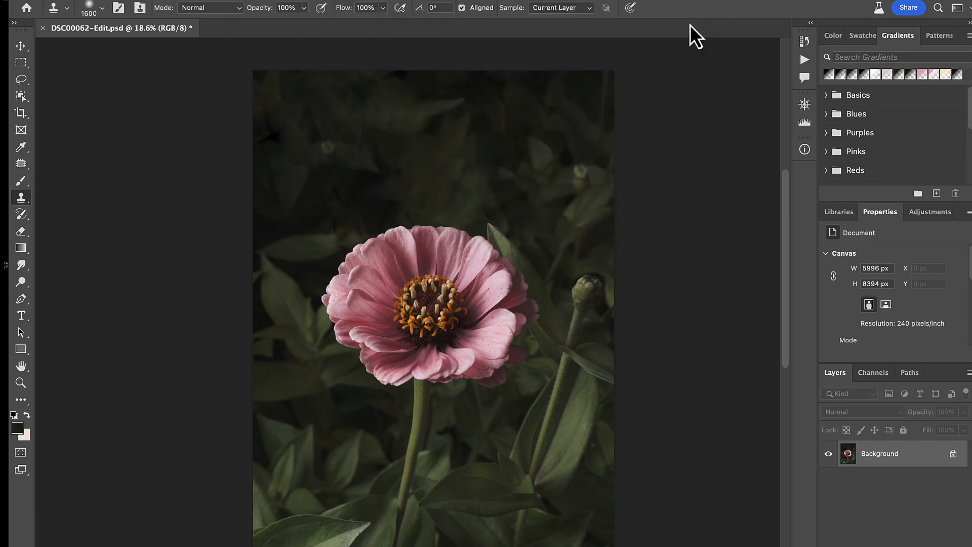
Add a linear gradient fill layer above the Background, angled -89.62°, and position it so the dark green fades down from the photo's upper edge
{"action": "left_click", "coordinate": [899, 546]}
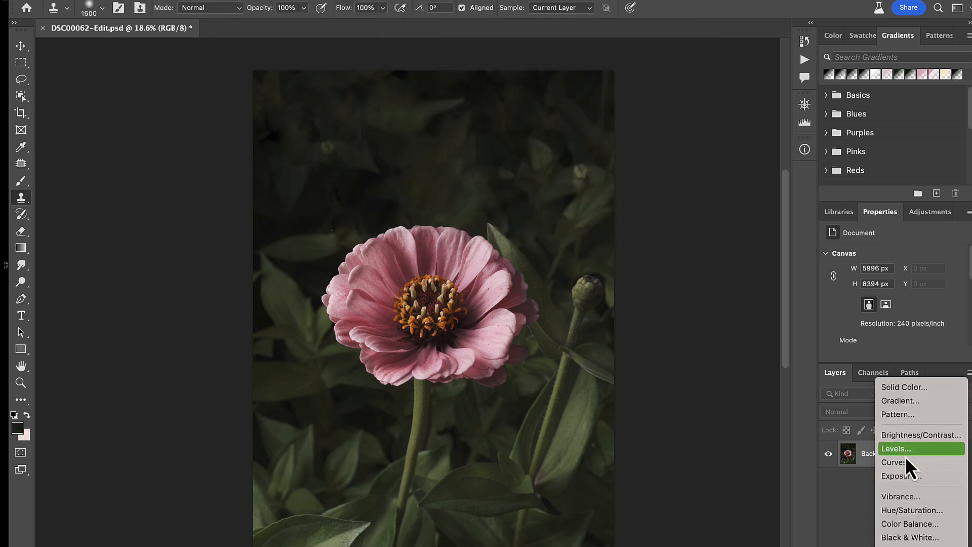
{"action": "left_click", "coordinate": [910, 402]}
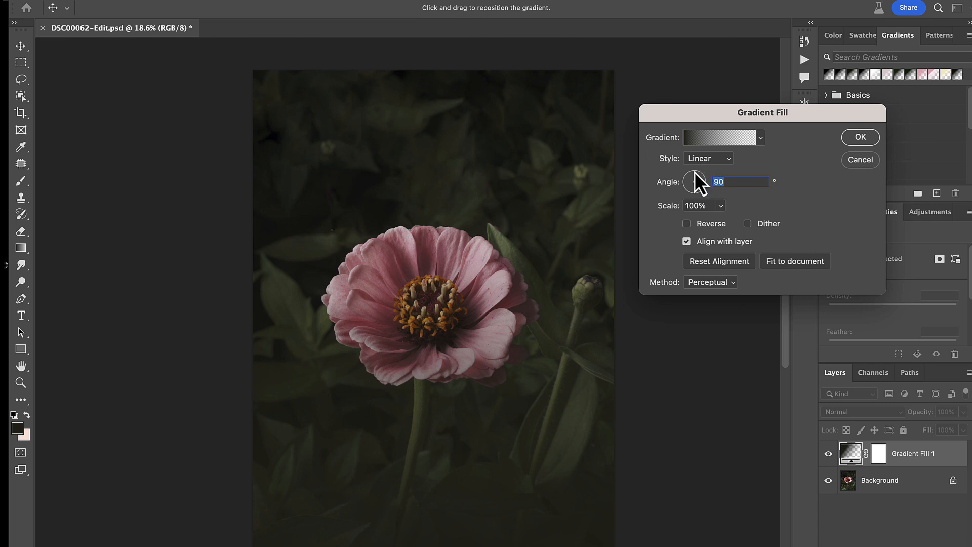
{"action": "mouse_move", "coordinate": [691, 182]}
{"action": "left_mouse_down"}
{"action": "mouse_move", "coordinate": [695, 174]}
{"action": "mouse_move", "coordinate": [703, 184]}
{"action": "mouse_move", "coordinate": [694, 193]}
{"action": "left_mouse_up"}
{"action": "left_click_drag", "start_coordinate": [545, 152], "coordinate": [532, 109]}
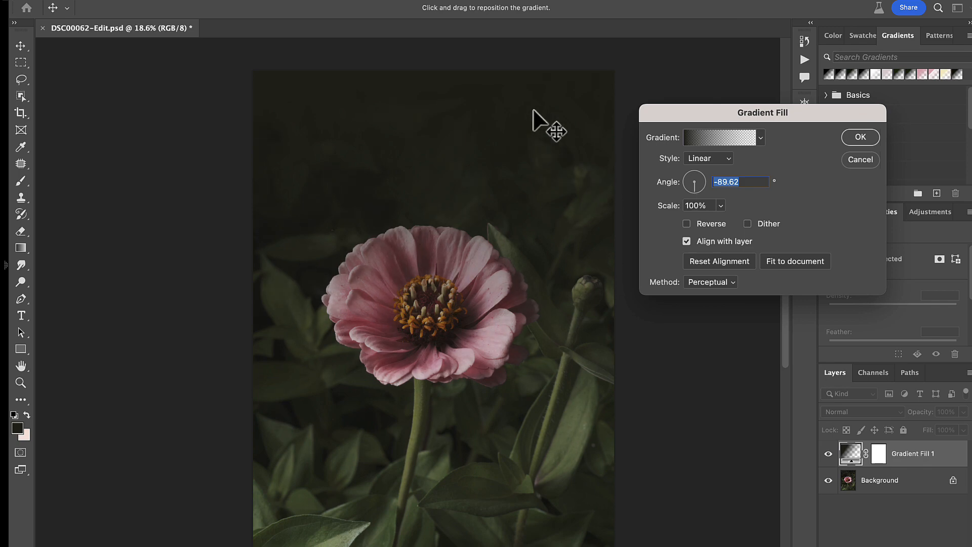
{"action": "left_click", "coordinate": [860, 138]}
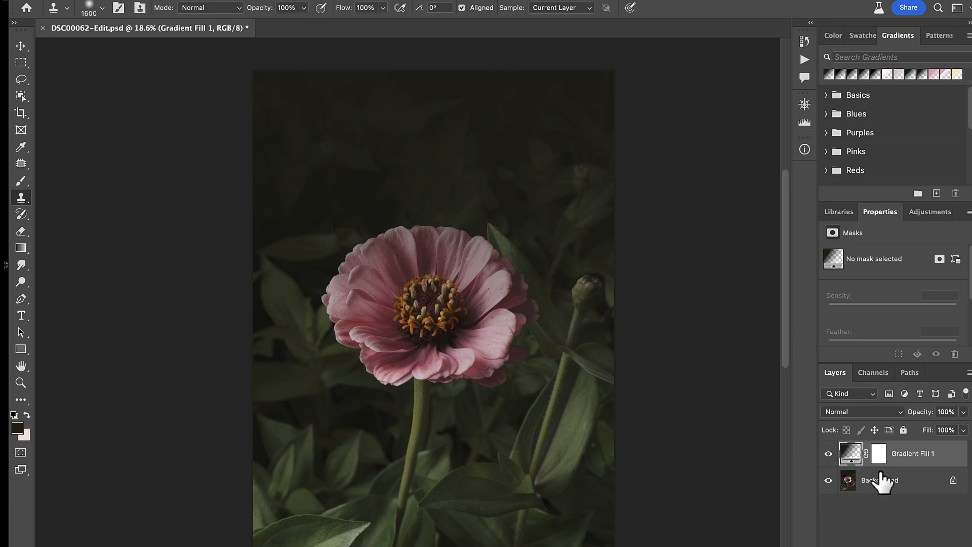
On the Background layer, select the main flower and its stem with the Object Selection tool
{"action": "left_click", "coordinate": [911, 481]}
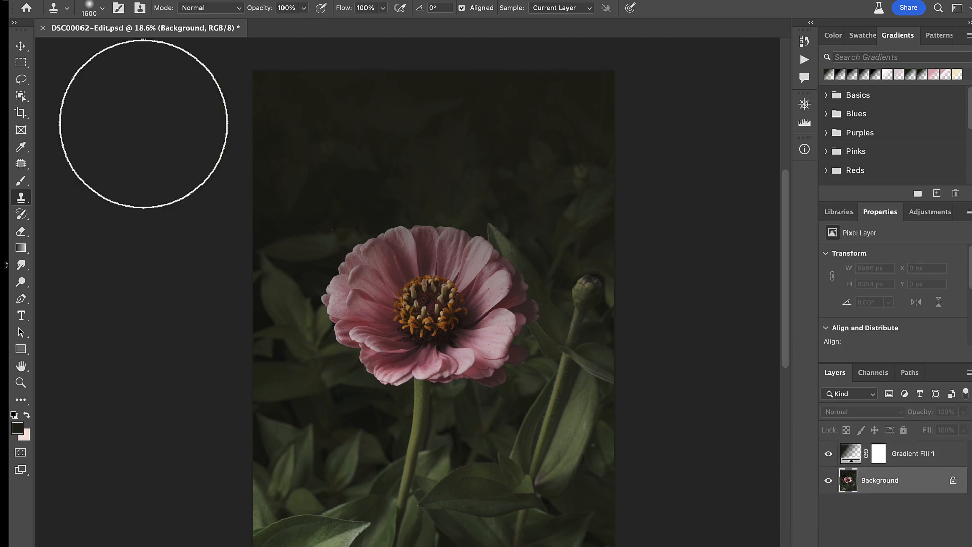
{"action": "left_click", "coordinate": [23, 97]}
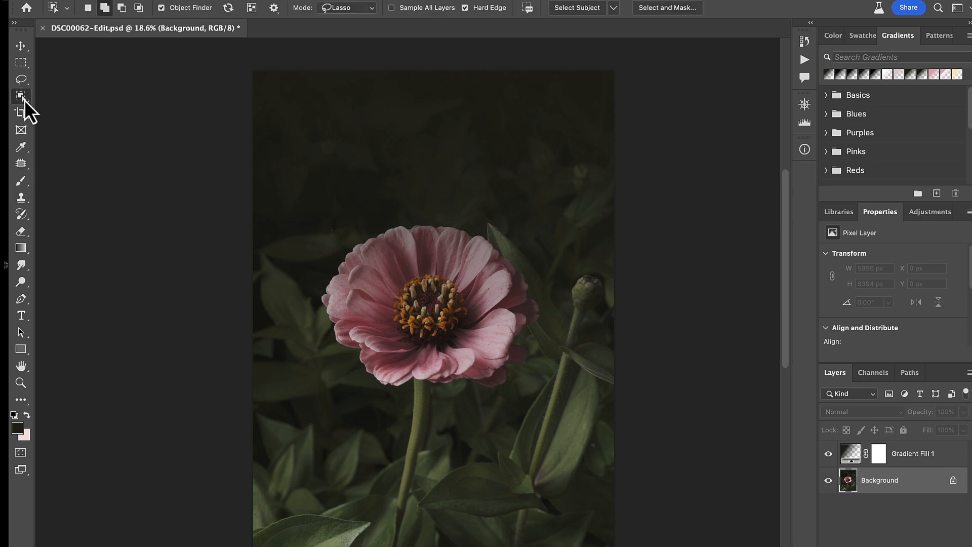
{"action": "left_click", "coordinate": [370, 245]}
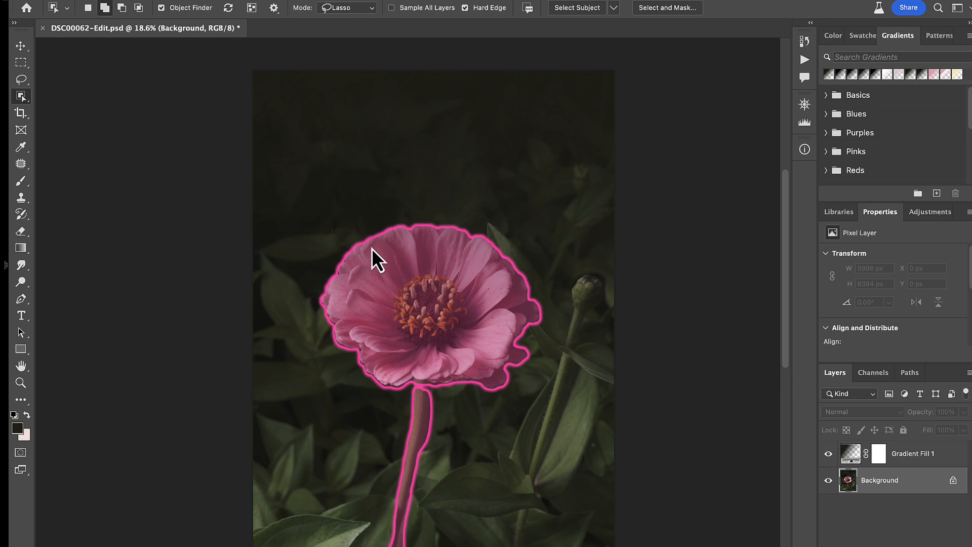
Paint black on the gradient layer's mask over the flower head with a Brush enlarged to 2300, and deselect
{"action": "left_click", "coordinate": [880, 456]}
{"action": "key", "text": "b"}
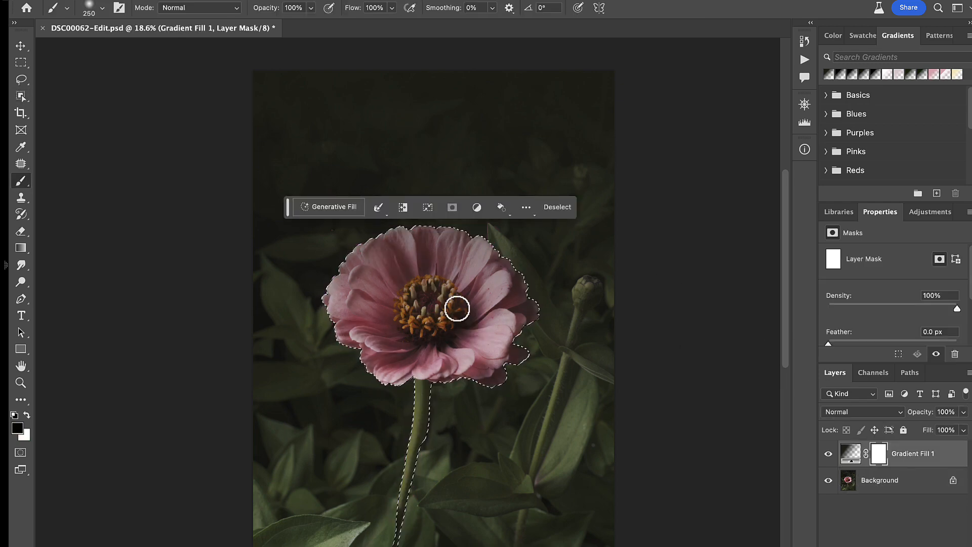
{"action": "key", "text": "bracketright"}
{"action": "key", "text": "bracketright"}
{"action": "key", "text": "bracketright"}
{"action": "key", "text": "bracketright"}
{"action": "key", "text": "bracketright"}
{"action": "key", "text": "bracketright"}
{"action": "key", "text": "bracketright"}
{"action": "key", "text": "bracketright"}
{"action": "key", "text": "bracketright"}
{"action": "key", "text": "bracketright"}
{"action": "key", "text": "bracketright"}
{"action": "key", "text": "bracketright"}
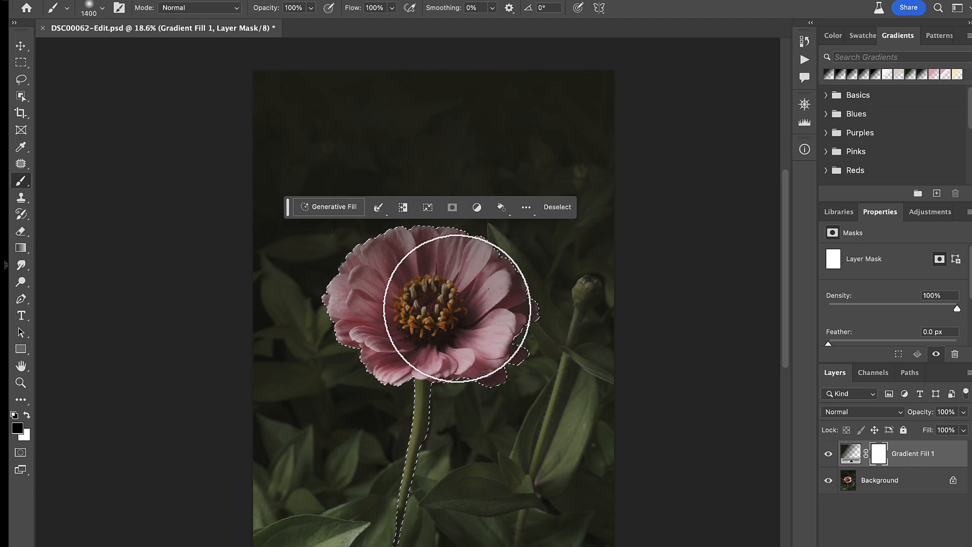
{"action": "key", "text": "bracketright"}
{"action": "key", "text": "bracketright"}
{"action": "key", "text": "bracketright"}
{"action": "key", "text": "bracketright"}
{"action": "key", "text": "bracketright"}
{"action": "key", "text": "bracketright"}
{"action": "key", "text": "bracketright"}
{"action": "key", "text": "bracketright"}
{"action": "key", "text": "bracketright"}
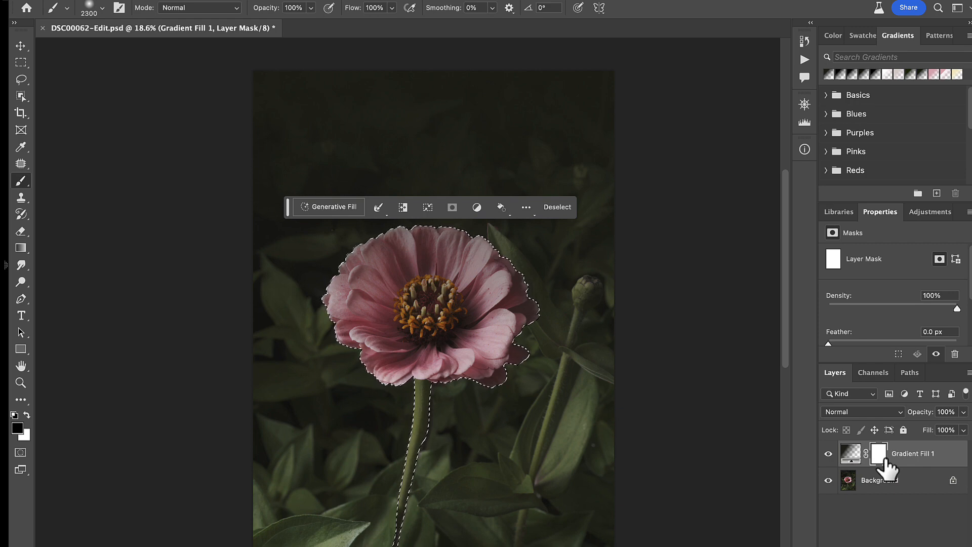
{"action": "left_click", "coordinate": [433, 267]}
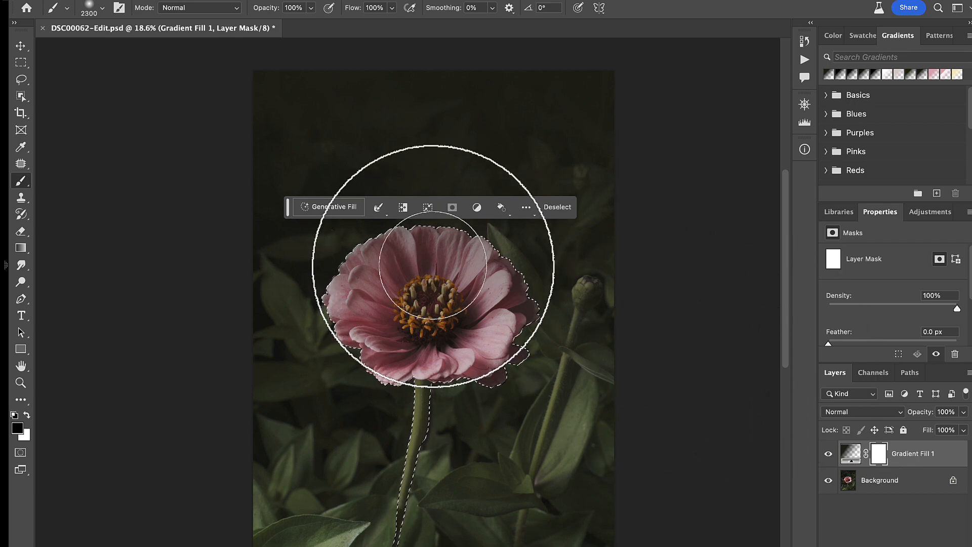
{"action": "left_click", "coordinate": [403, 267]}
{"action": "mouse_move", "coordinate": [421, 346]}
{"action": "left_mouse_down"}
{"action": "mouse_move", "coordinate": [447, 343]}
{"action": "mouse_move", "coordinate": [389, 288]}
{"action": "left_mouse_up"}
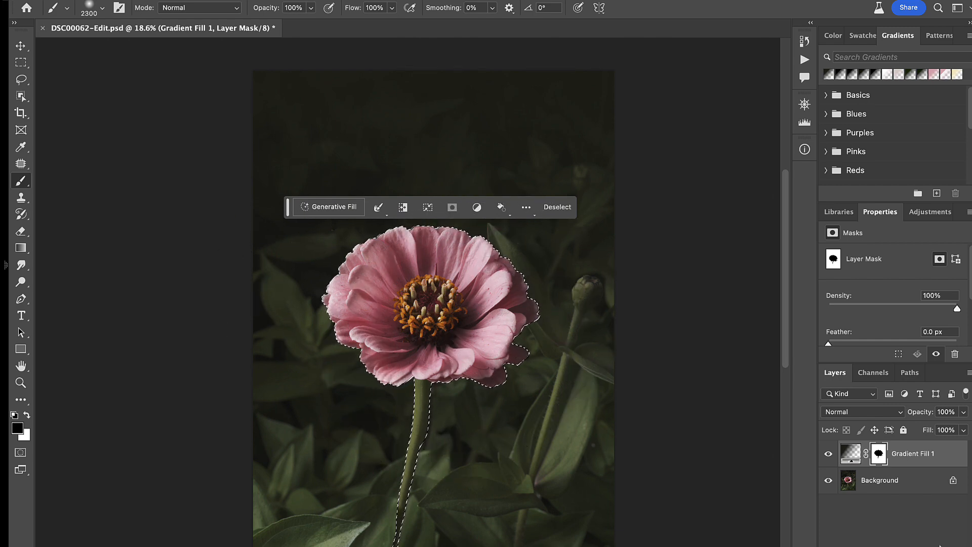
{"action": "key", "text": "super+d"}
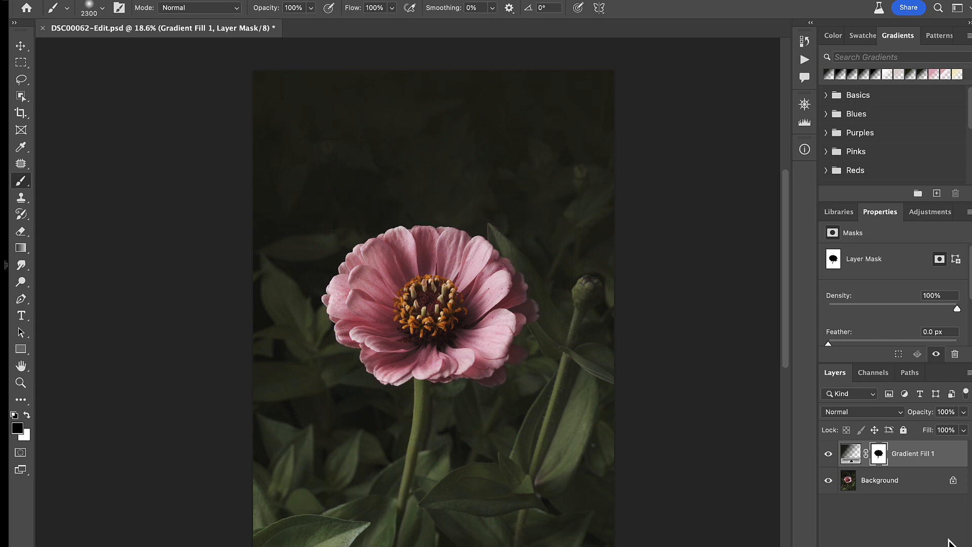
Lower the dark gradient layer's opacity to 66% and toggle its visibility to compare the effect
{"action": "left_click_drag", "start_coordinate": [930, 411], "coordinate": [907, 413]}
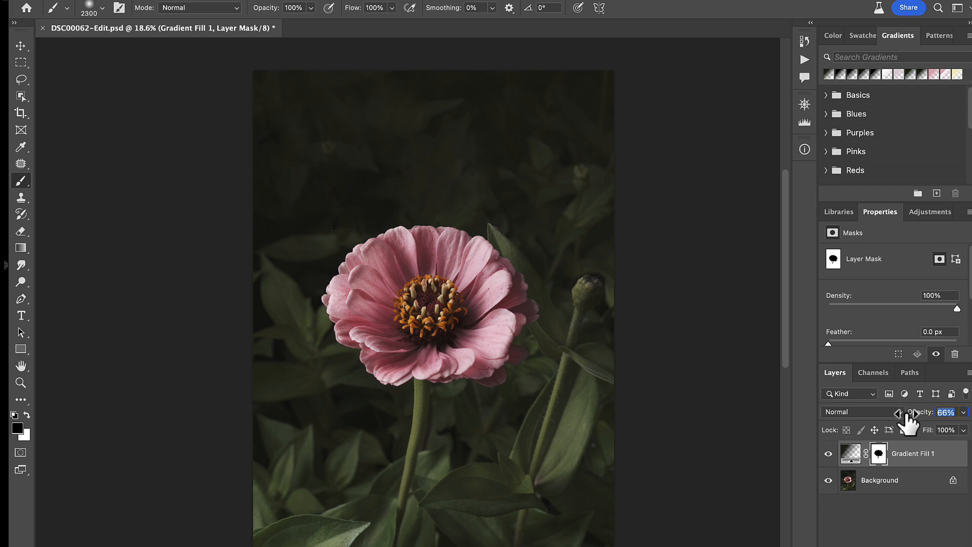
{"action": "left_click", "coordinate": [827, 454]}
{"action": "left_click", "coordinate": [825, 454]}
{"action": "left_click", "coordinate": [825, 454]}
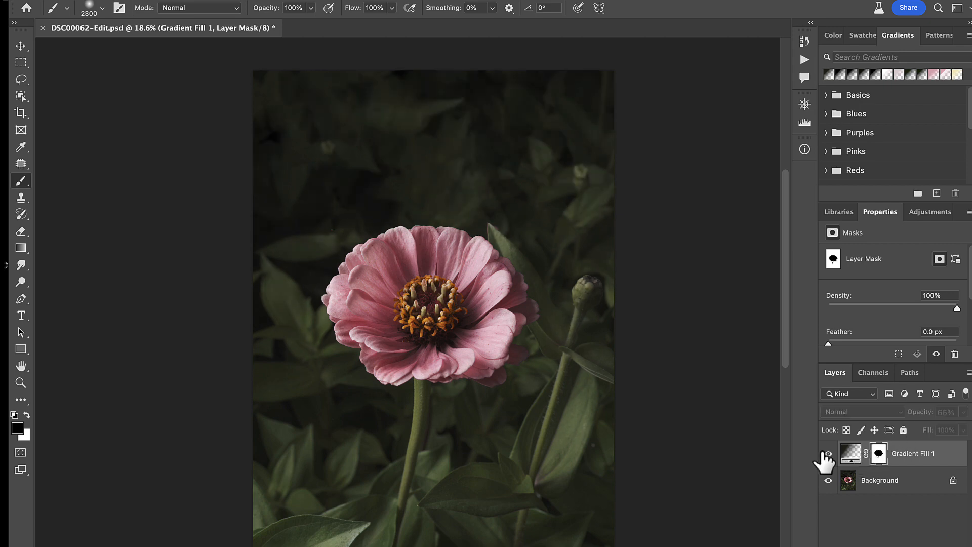
{"action": "left_click", "coordinate": [826, 454]}
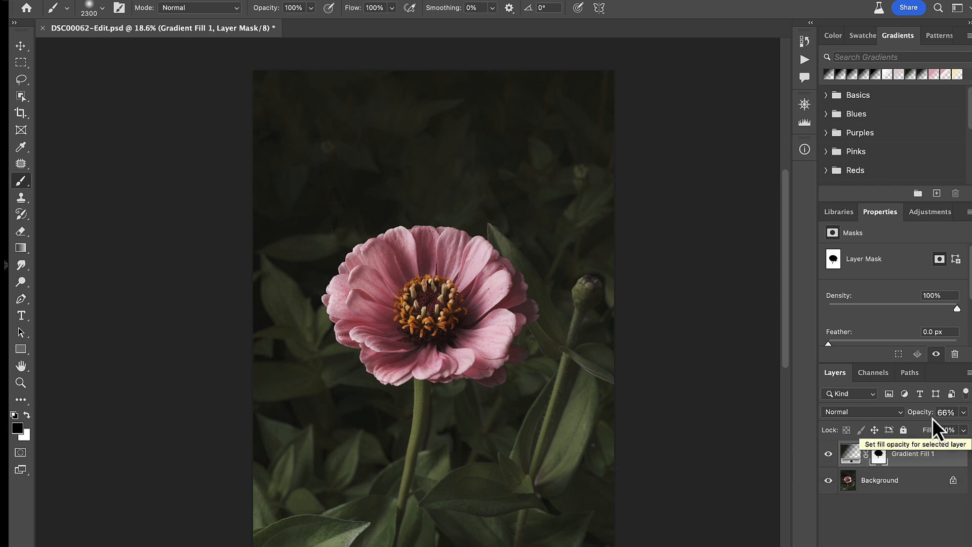
Compare the dark gradient at full opacity and set the layer's opacity to 57%
{"action": "left_click_drag", "start_coordinate": [910, 413], "coordinate": [971, 414]}
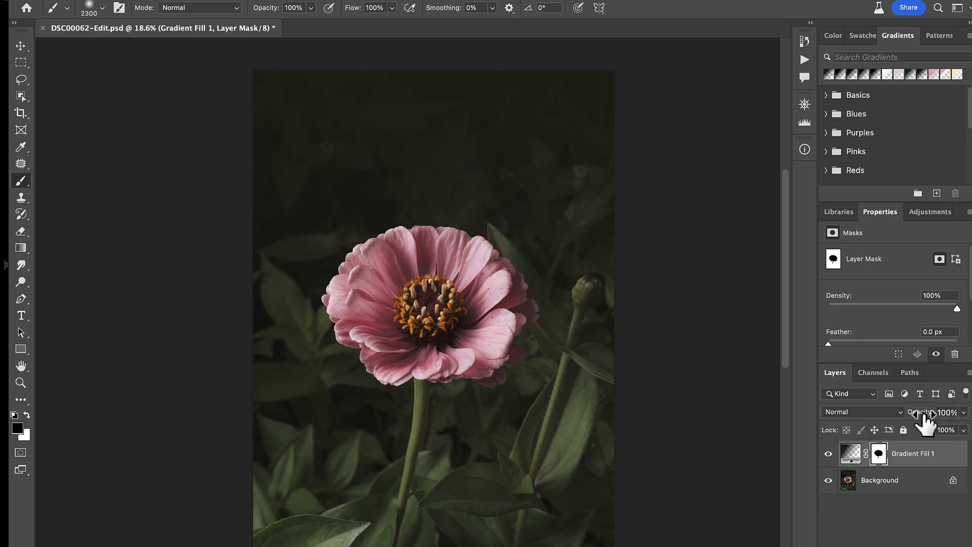
{"action": "left_click_drag", "start_coordinate": [922, 412], "coordinate": [899, 416]}
{"action": "left_click_drag", "start_coordinate": [901, 417], "coordinate": [895, 415]}
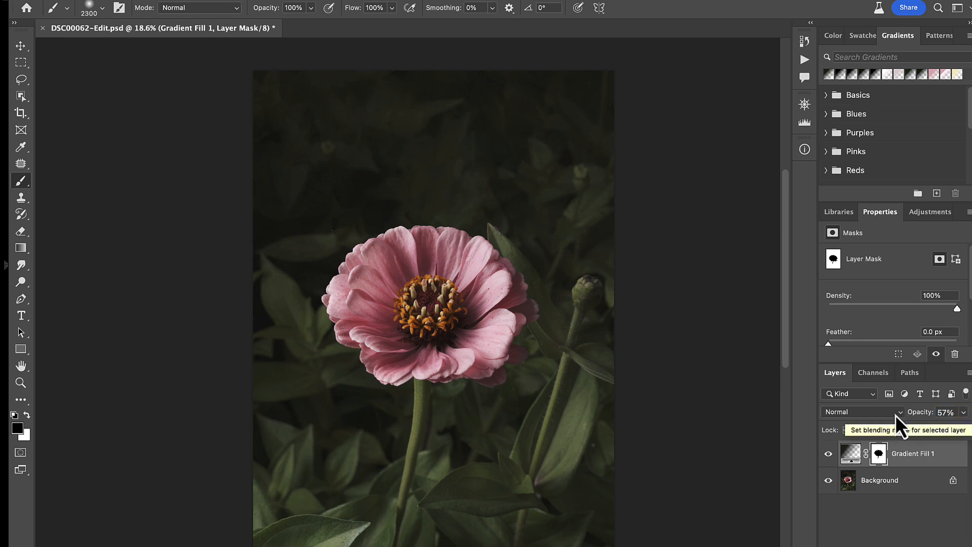
Select the Background layer and set the foreground color to the dark green 283015 sampled from the foliage beside the main stem
{"action": "scroll", "coordinate": [681, 468], "scroll_direction": "down", "scroll_amount": 3}
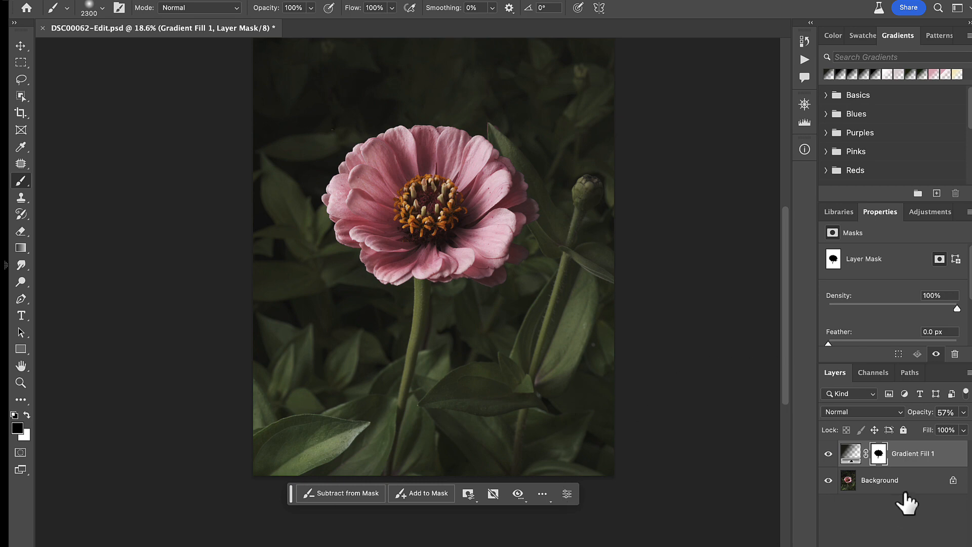
{"action": "left_click", "coordinate": [919, 482]}
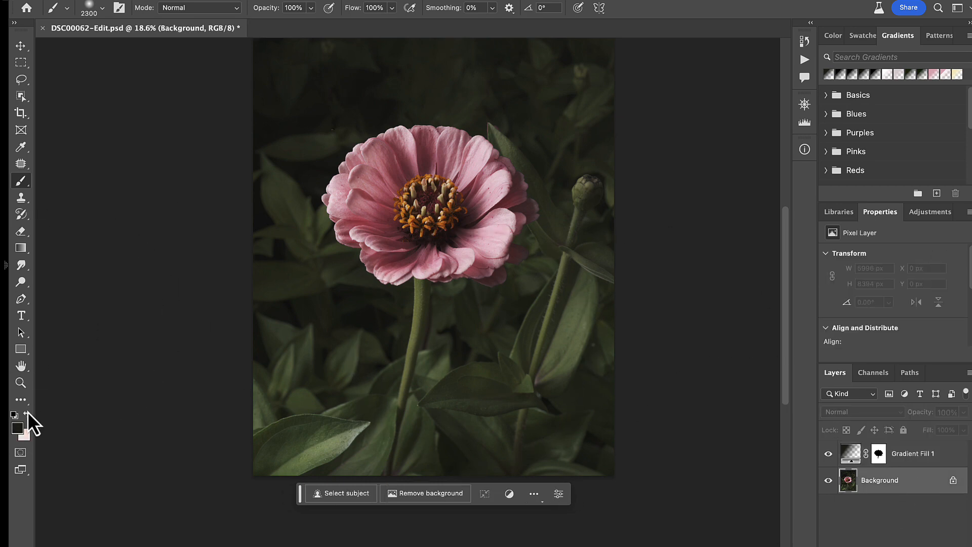
{"action": "left_click", "coordinate": [17, 429]}
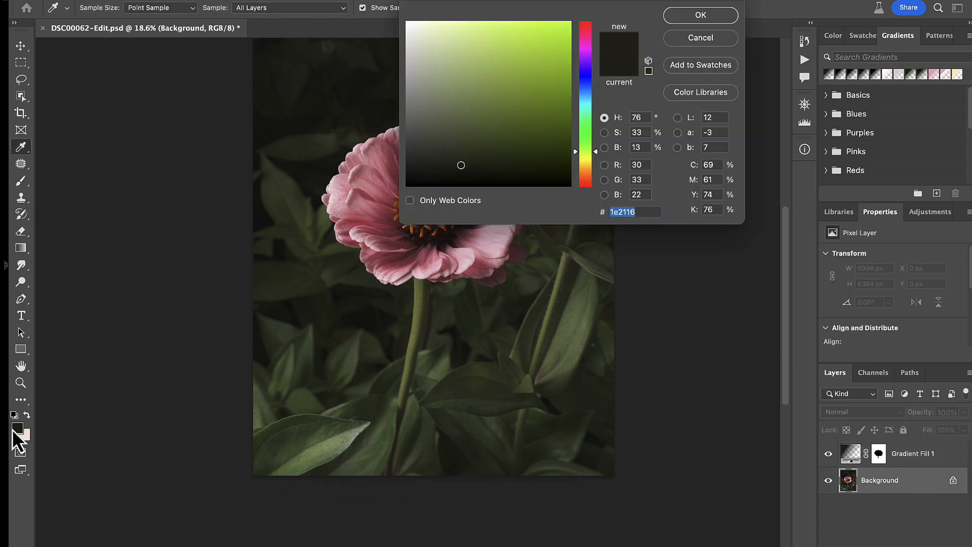
{"action": "left_click", "coordinate": [371, 406]}
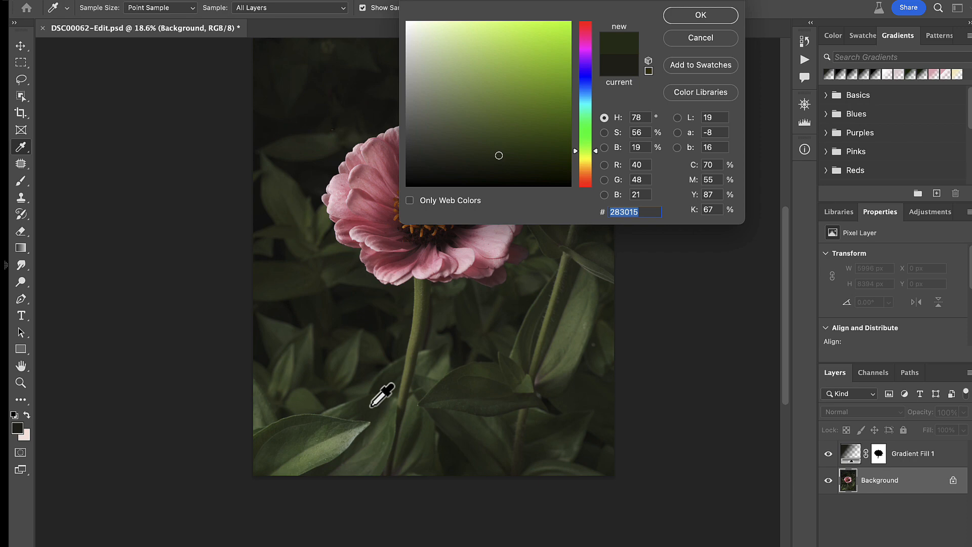
{"action": "left_click", "coordinate": [731, 15]}
{"action": "key", "text": "b"}
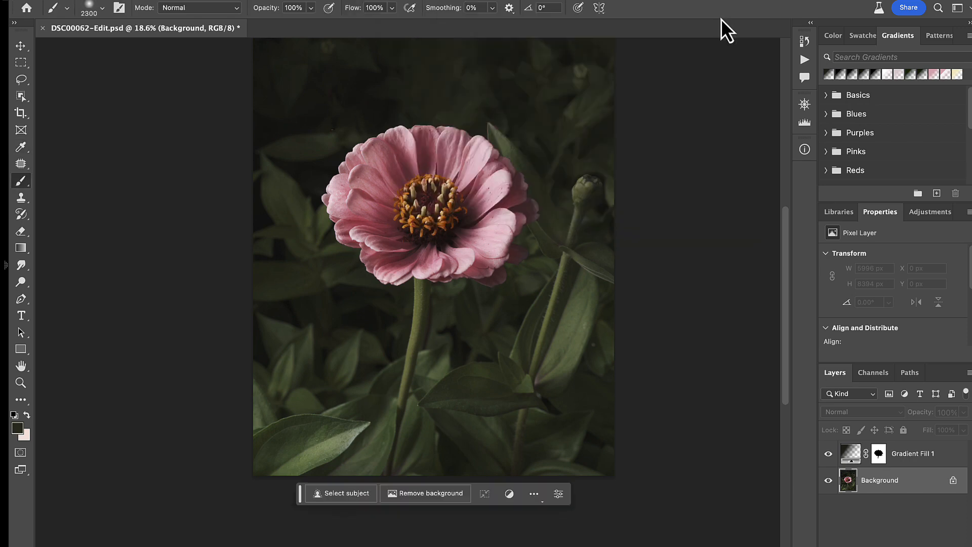
Set the foreground color to the lighter green 57653f sampled from the large leaf below the unopened bud
{"action": "left_click", "coordinate": [19, 428]}
{"action": "left_click", "coordinate": [582, 293]}
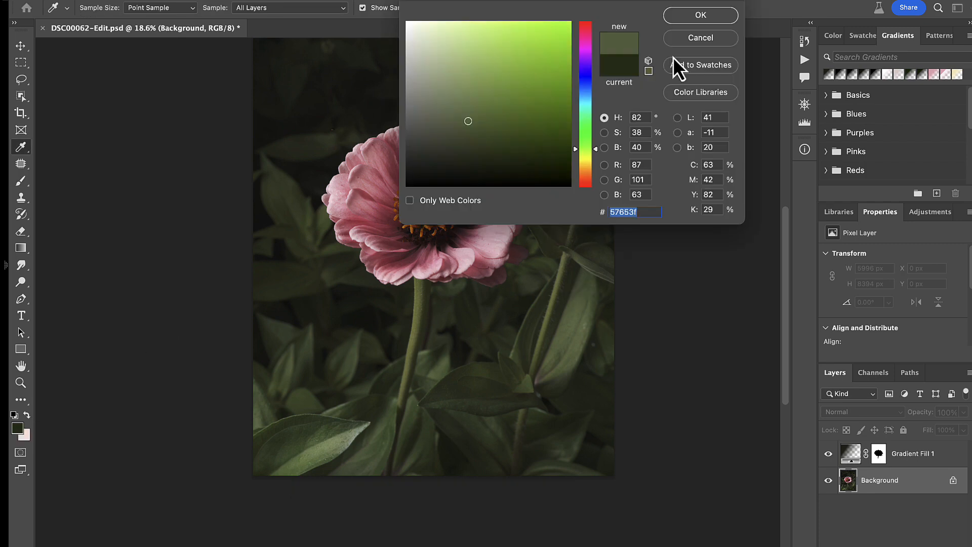
{"action": "left_click", "coordinate": [691, 16]}
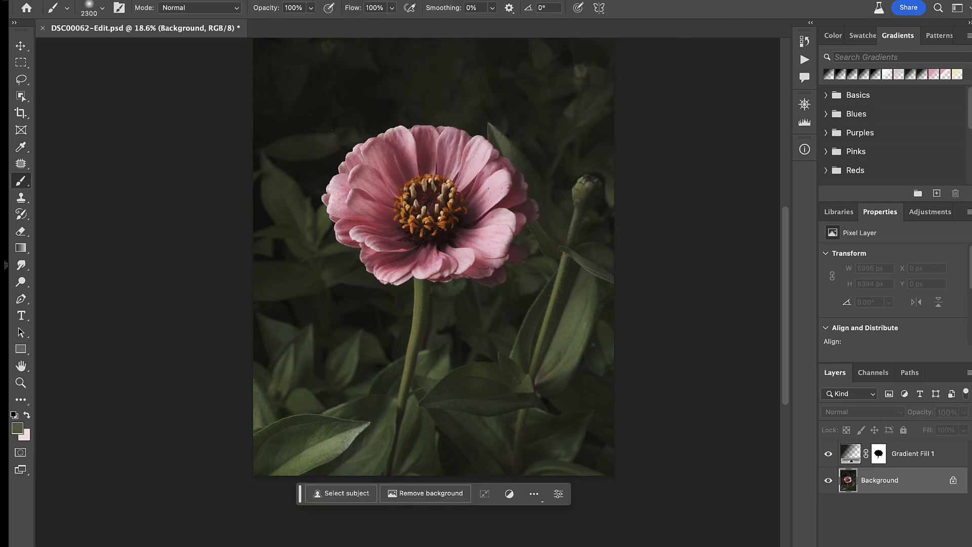
Add a second linear gradient fill layer directly above the Background at 90° and 100% scale, fading the lighter green upward
{"action": "left_click", "coordinate": [907, 544]}
{"action": "left_click", "coordinate": [906, 402]}
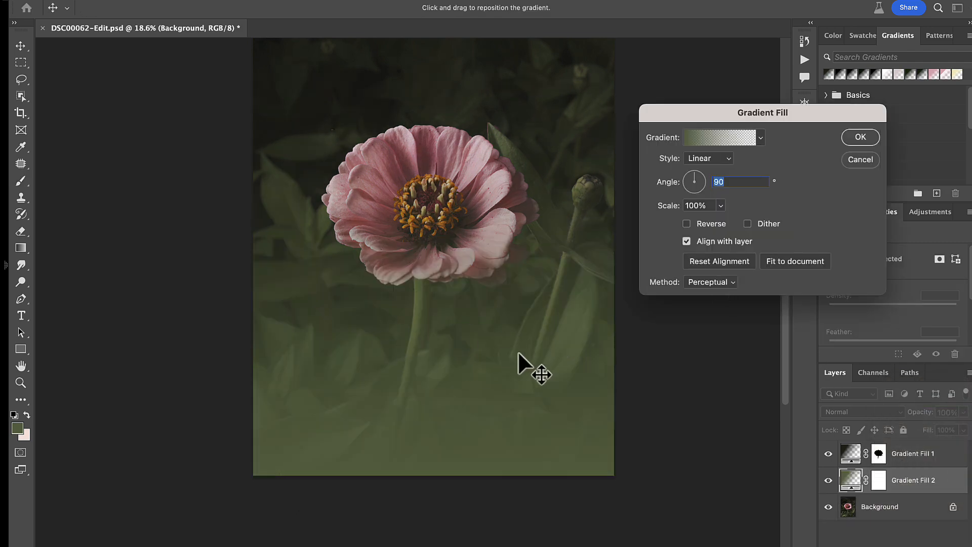
{"action": "left_click", "coordinate": [855, 138]}
Return to the Background layer and select the whole zinnia with its stem using the Object Selection tool
{"action": "left_click", "coordinate": [886, 512]}
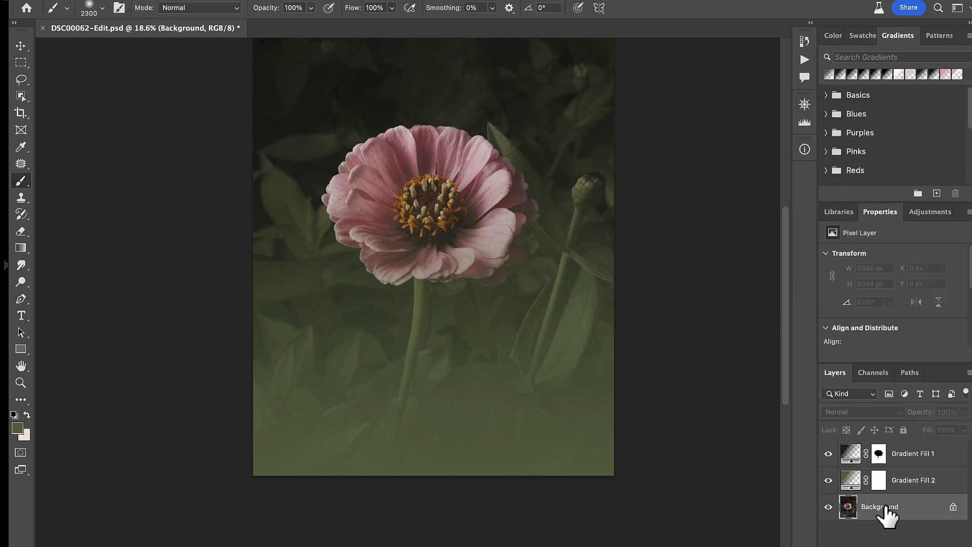
{"action": "left_click", "coordinate": [21, 96]}
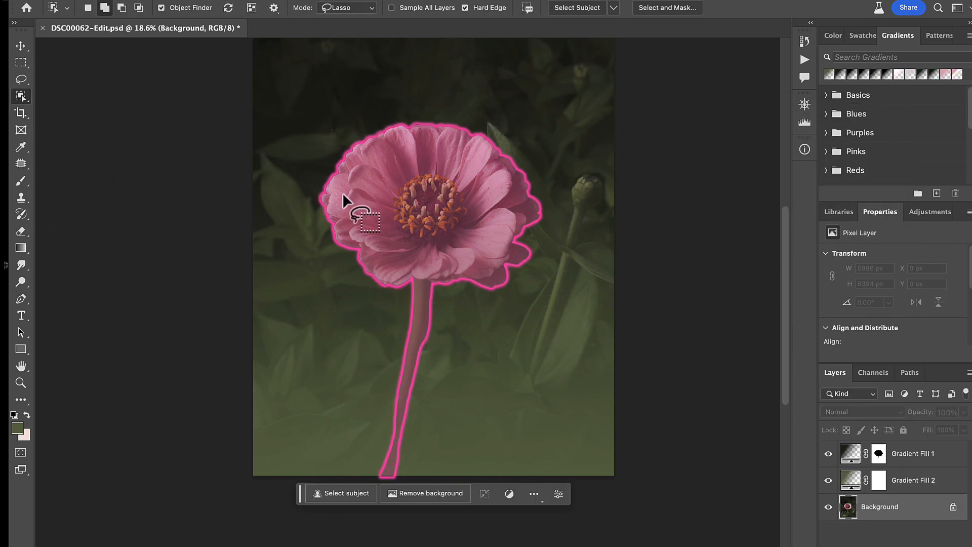
{"action": "left_click", "coordinate": [393, 210]}
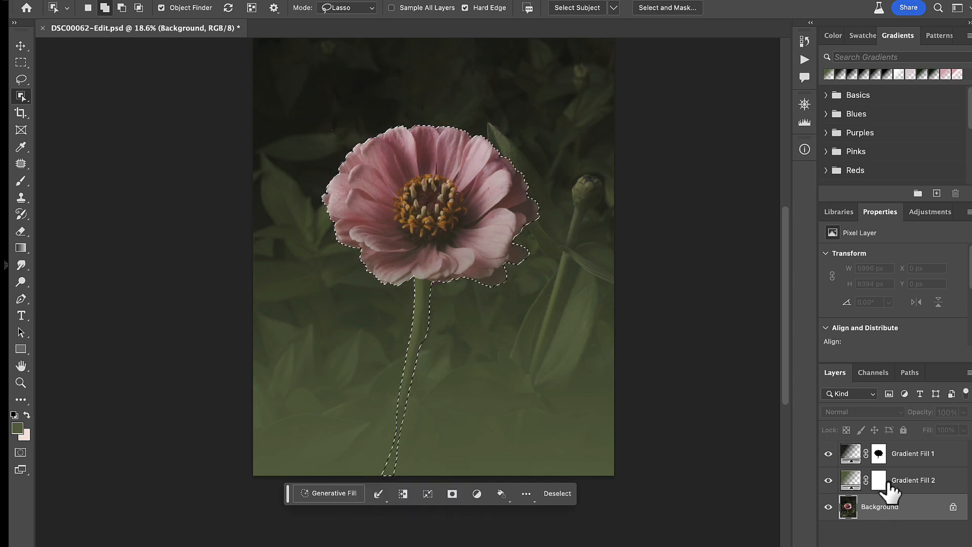
Paint black with the Brush on the green gradient layer's mask over the selected flower and stem
{"action": "left_click", "coordinate": [887, 487]}
{"action": "key", "text": "b"}
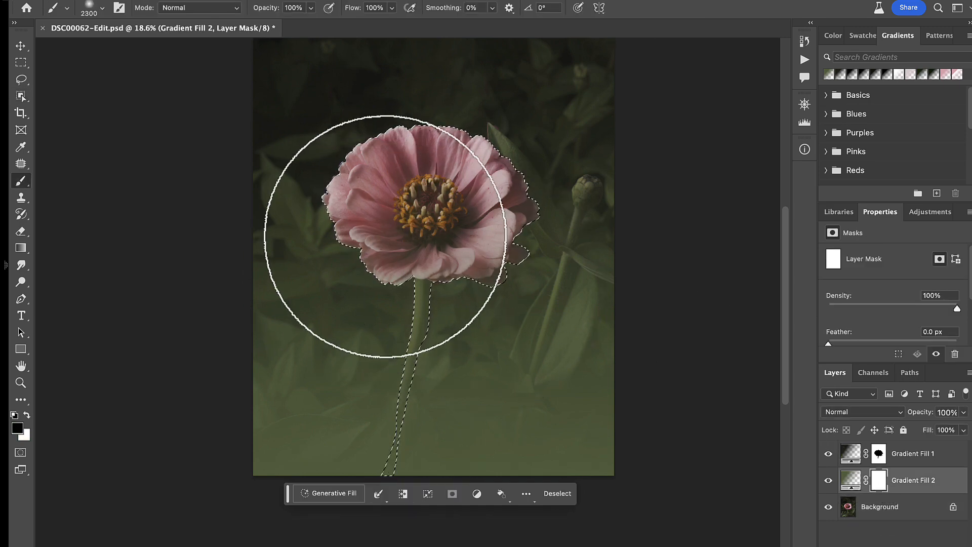
{"action": "mouse_move", "coordinate": [386, 236]}
{"action": "left_mouse_down"}
{"action": "mouse_move", "coordinate": [410, 191]}
{"action": "mouse_move", "coordinate": [495, 196]}
{"action": "mouse_move", "coordinate": [523, 235]}
{"action": "mouse_move", "coordinate": [439, 324]}
{"action": "mouse_move", "coordinate": [380, 486]}
{"action": "left_mouse_up"}
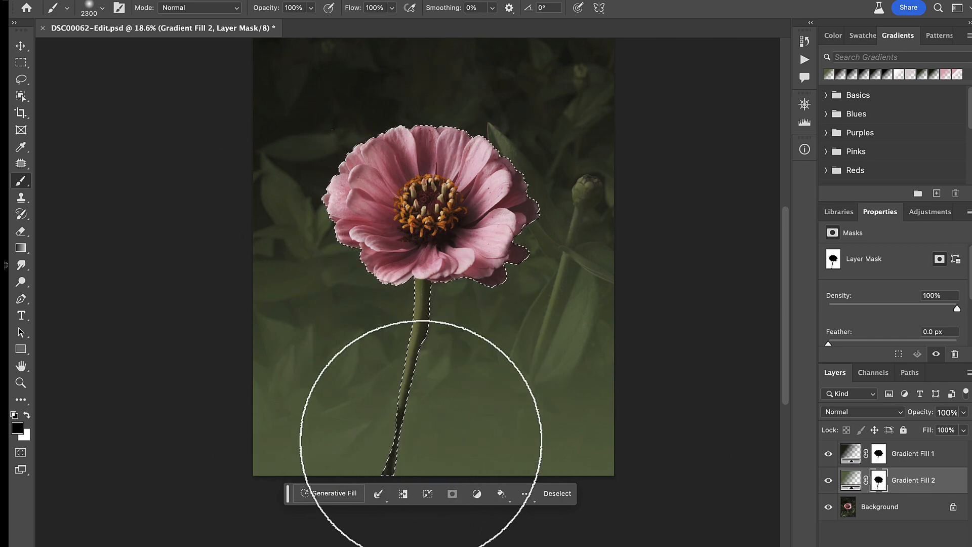
Paint white on the green gradient's mask to restore the tint over the stem, and deselect
{"action": "key", "text": "x"}
{"action": "mouse_move", "coordinate": [421, 438]}
{"action": "left_mouse_down"}
{"action": "mouse_move", "coordinate": [390, 431]}
{"action": "mouse_move", "coordinate": [413, 366]}
{"action": "mouse_move", "coordinate": [384, 454]}
{"action": "mouse_move", "coordinate": [391, 401]}
{"action": "left_mouse_up"}
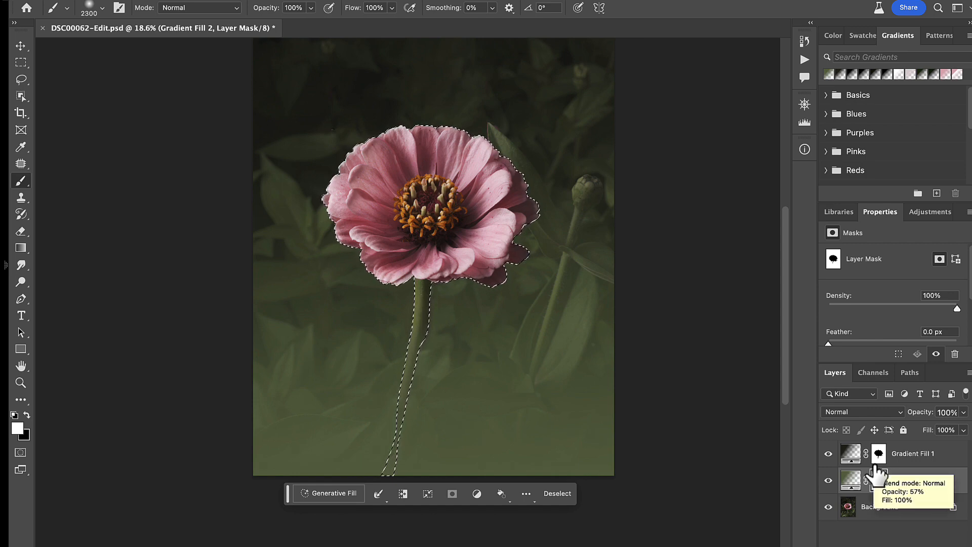
{"action": "key", "text": "ctrl+d"}
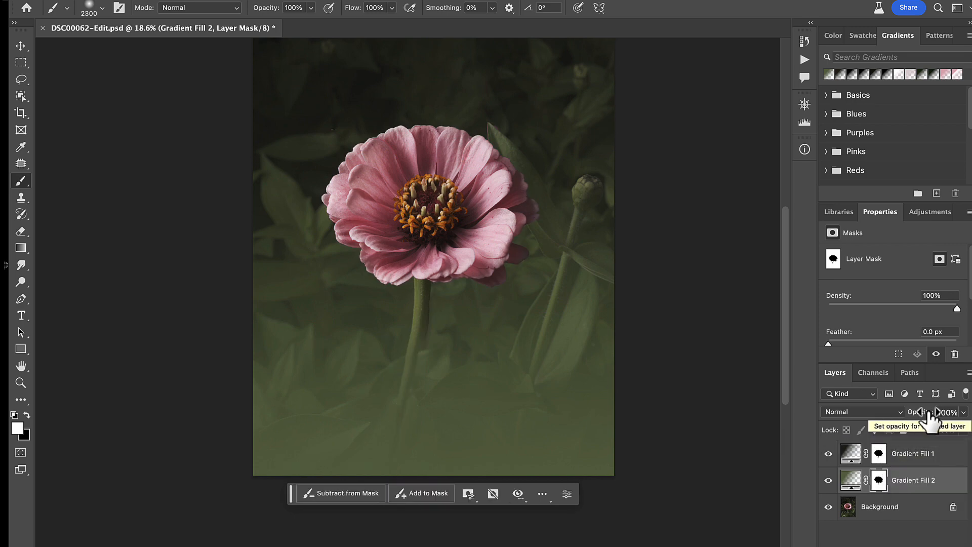
Lower the green gradient layer's opacity to 38%
{"action": "left_click_drag", "start_coordinate": [927, 413], "coordinate": [889, 420]}
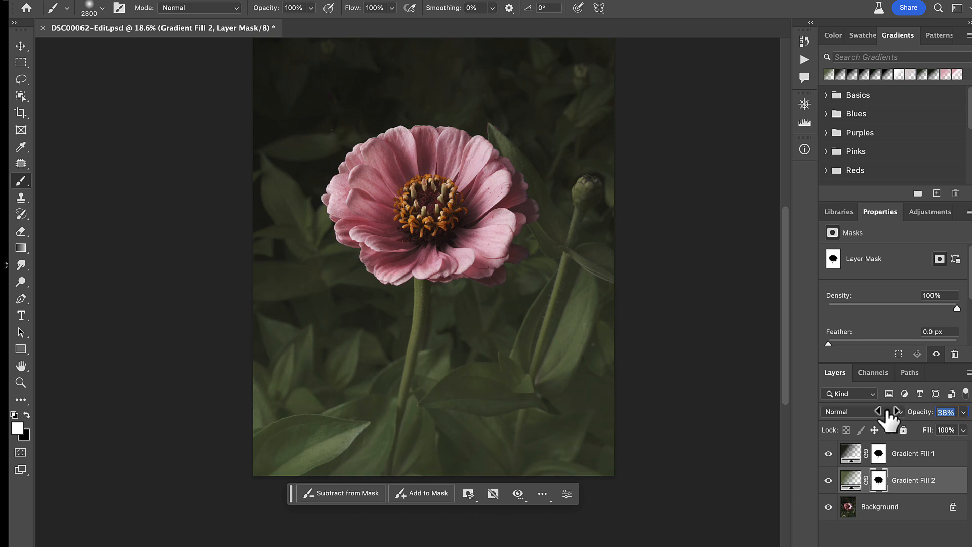
{"action": "scroll", "coordinate": [638, 380], "scroll_direction": "up", "scroll_amount": 3}
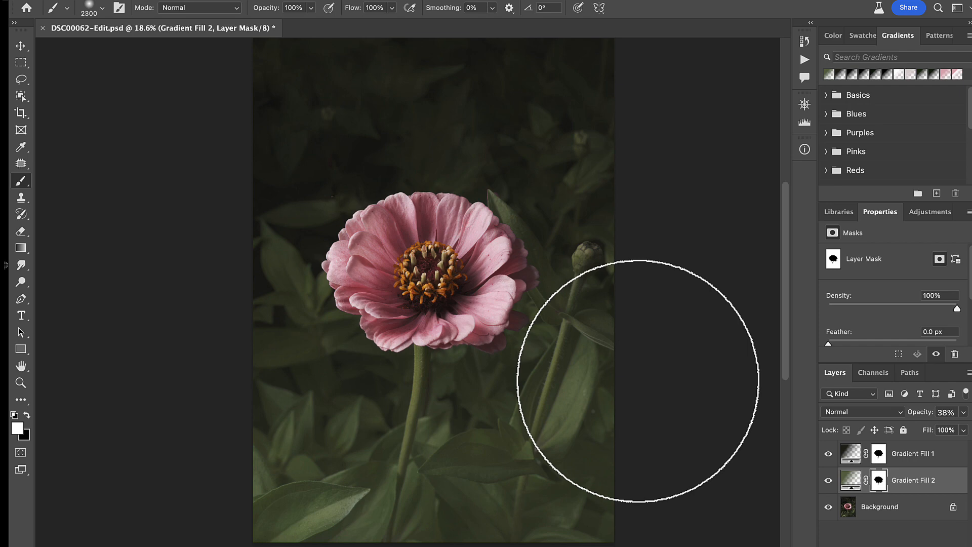
Lower the green gradient layer's opacity to 31% and flatten all layers into the Background
{"action": "left_click_drag", "start_coordinate": [925, 412], "coordinate": [924, 413]}
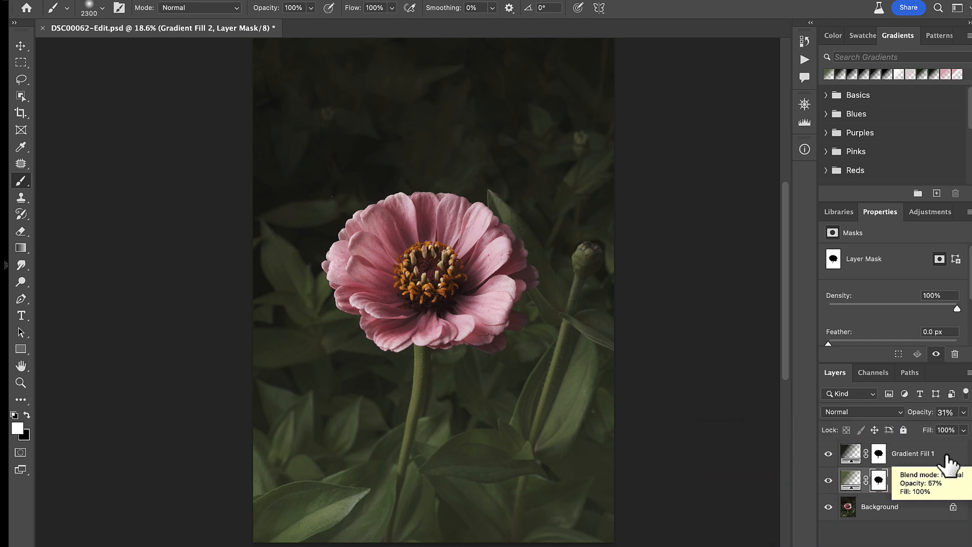
{"action": "right_click", "coordinate": [942, 456]}
{"action": "scroll", "coordinate": [884, 499], "scroll_direction": "down", "scroll_amount": 10}
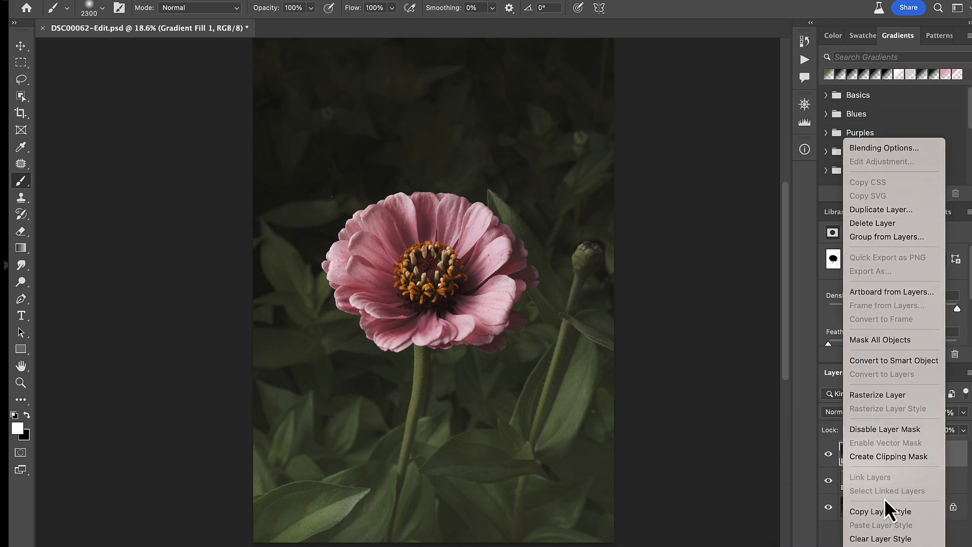
{"action": "left_click", "coordinate": [885, 458]}
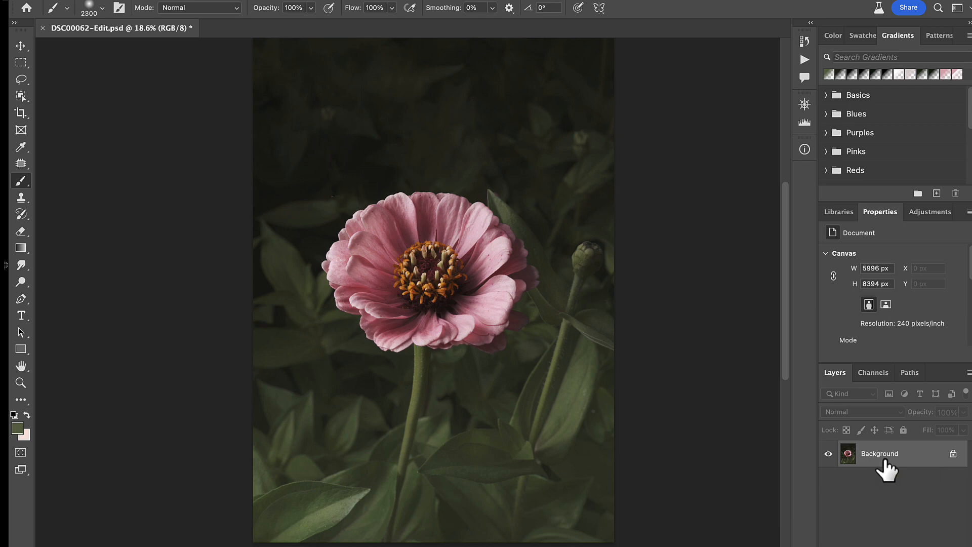
Save the flattened DSC00062-Edit.psd and switch to Lightroom Classic with that photo open for developing
{"action": "key", "text": "super+s"}
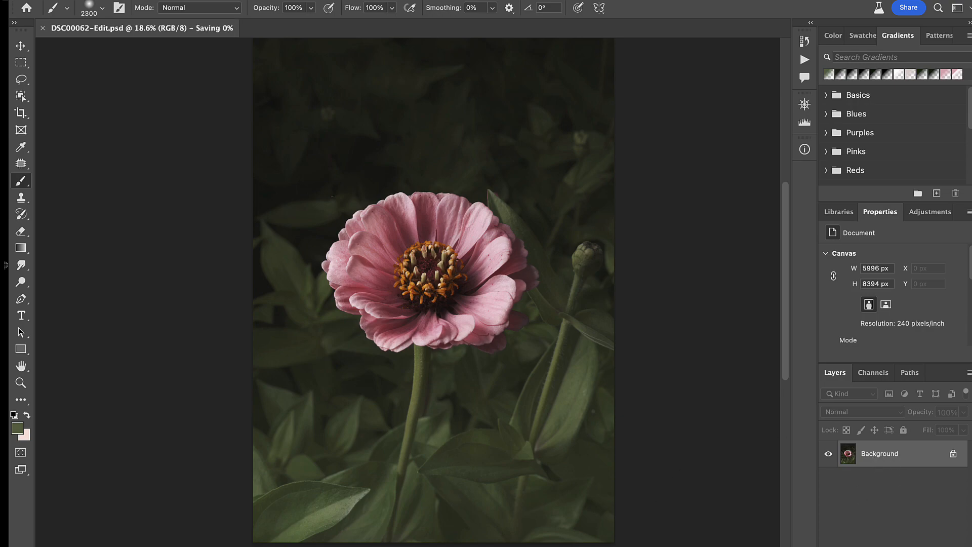
{"action": "left_click", "coordinate": [527, 546]}
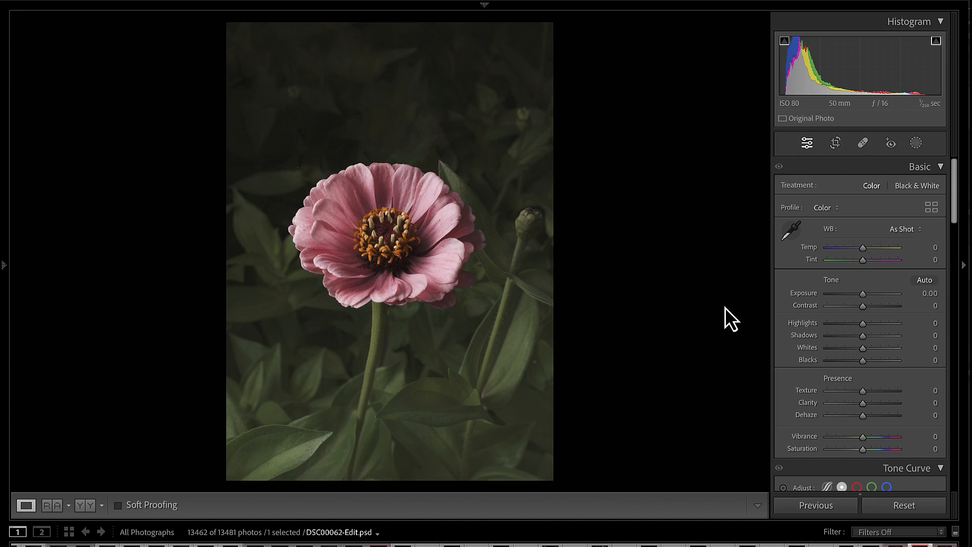
Create a Select Subject mask on the zinnia and raise its Texture to 4
{"action": "left_click", "coordinate": [916, 144]}
{"action": "left_click", "coordinate": [817, 199]}
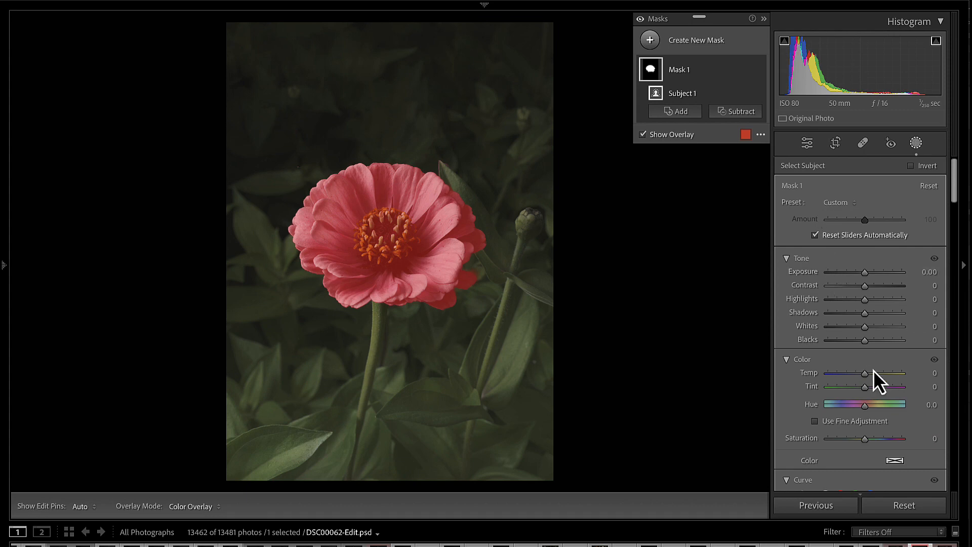
{"action": "scroll", "coordinate": [862, 416], "scroll_direction": "down", "scroll_amount": 10}
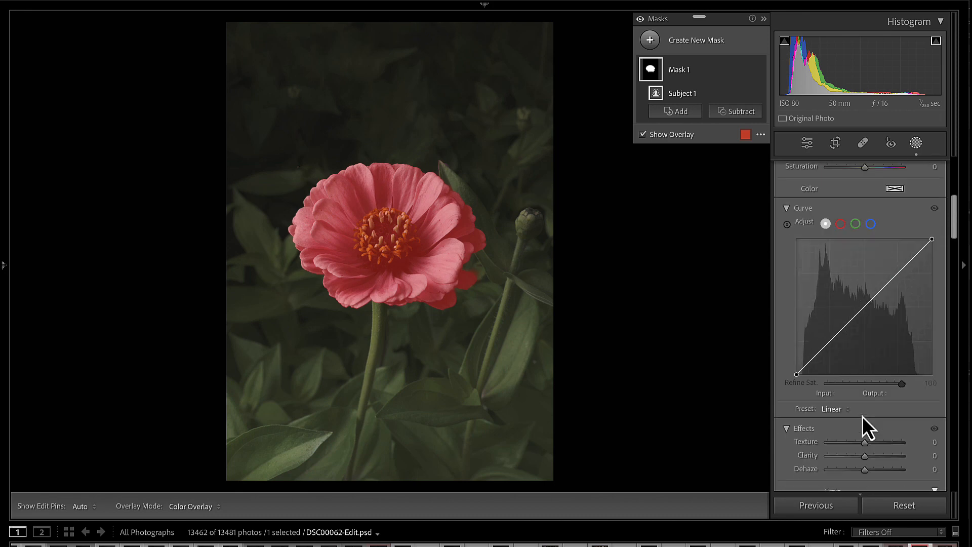
{"action": "left_click_drag", "start_coordinate": [865, 395], "coordinate": [865, 408]}
Add a Select Background mask, lower its Exposure to -0.69, and leave masking
{"action": "left_click", "coordinate": [651, 41]}
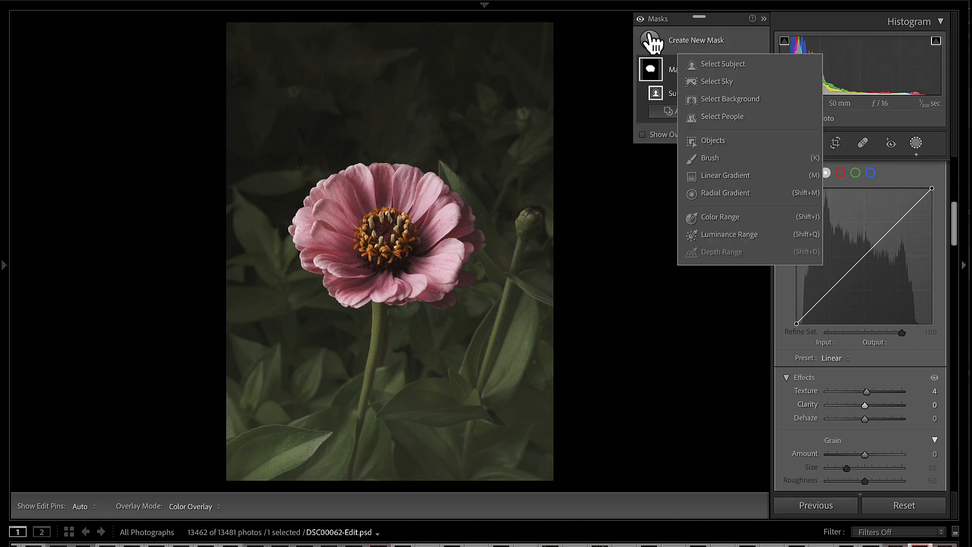
{"action": "left_click", "coordinate": [718, 100]}
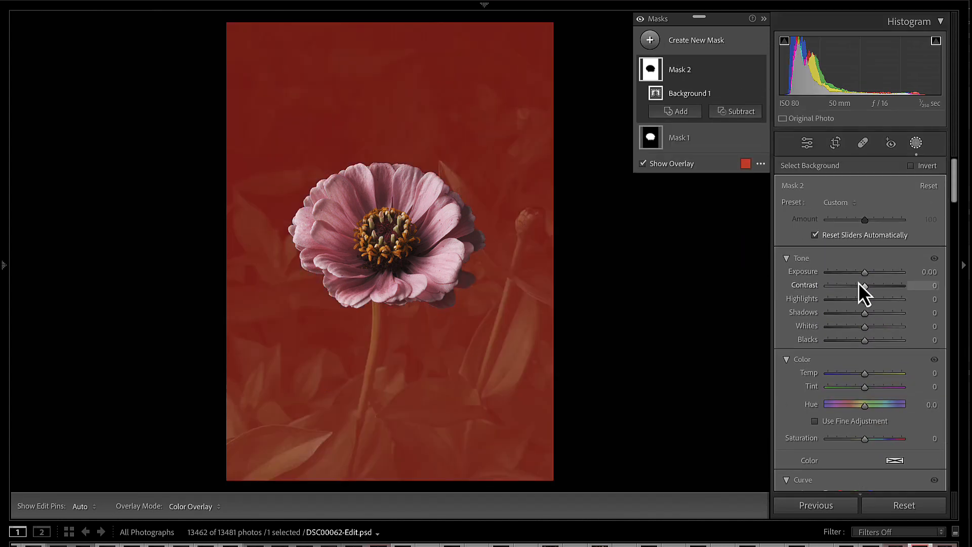
{"action": "left_click_drag", "start_coordinate": [864, 274], "coordinate": [855, 274]}
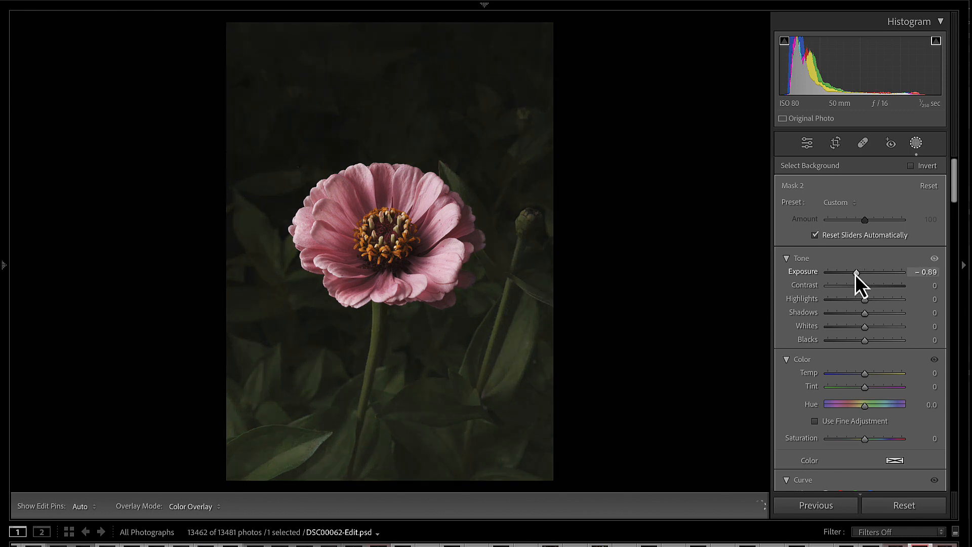
{"action": "key", "text": "shift+w"}
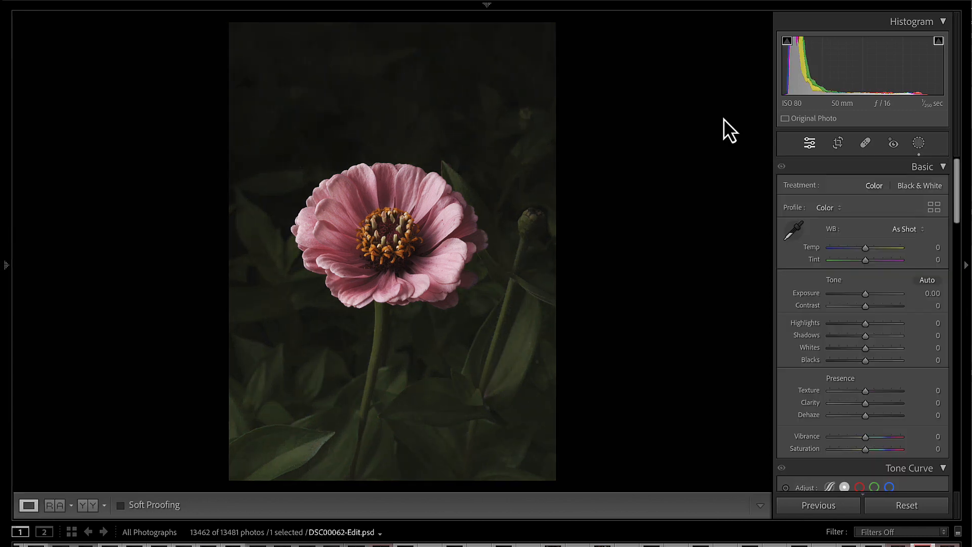
Browse the painterly profiles and try the Jan Steen 1 profile on the photo
{"action": "left_click", "coordinate": [933, 207]}
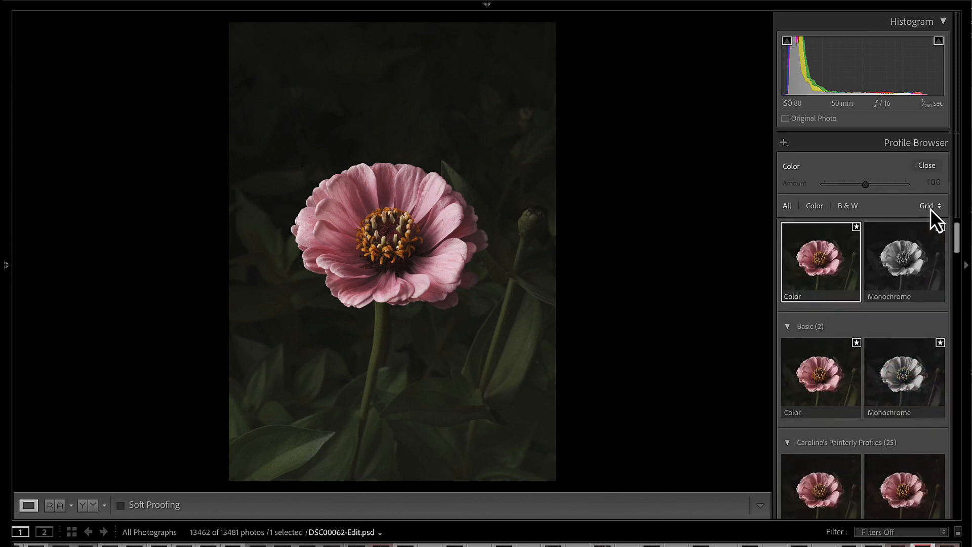
{"action": "scroll", "coordinate": [898, 410], "scroll_direction": "down", "scroll_amount": 8}
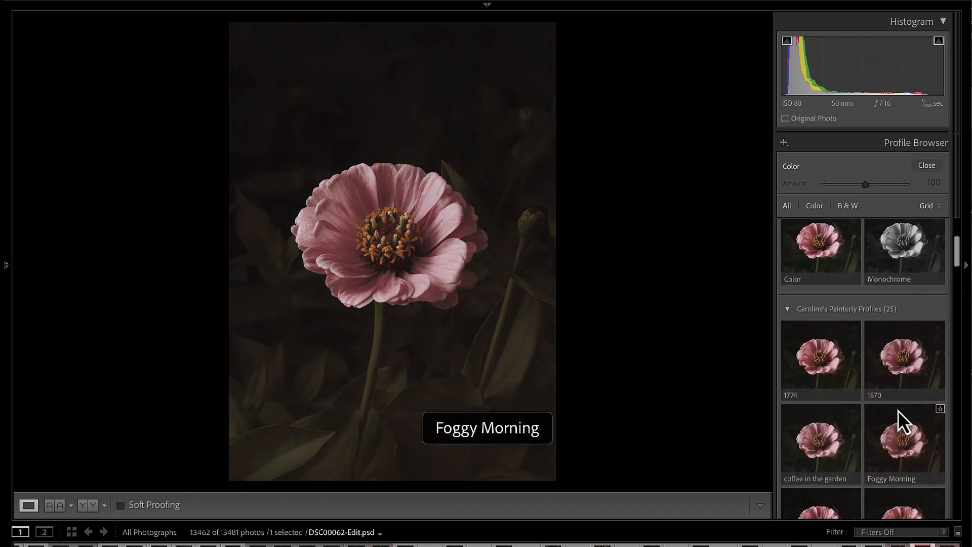
{"action": "scroll", "coordinate": [894, 402], "scroll_direction": "up", "scroll_amount": 3}
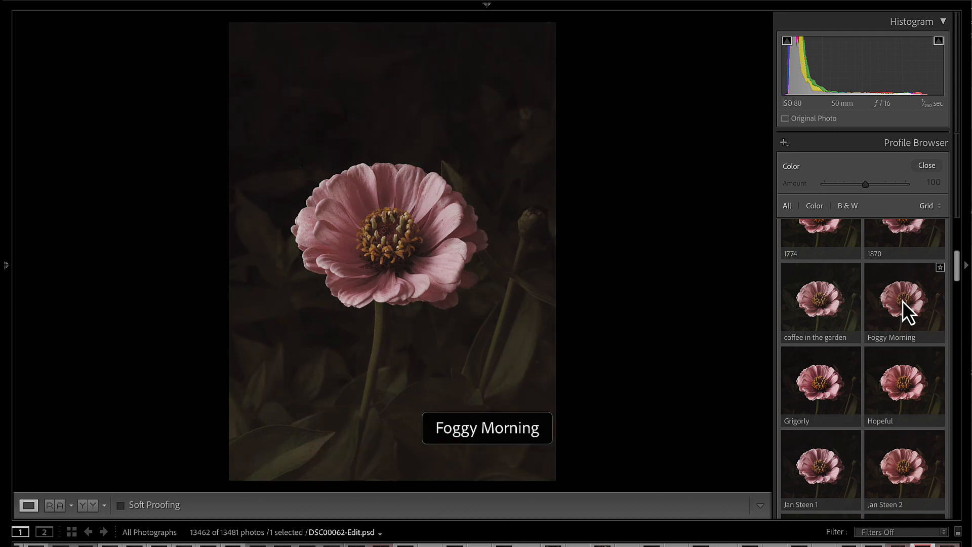
{"action": "scroll", "coordinate": [803, 379], "scroll_direction": "down", "scroll_amount": 1}
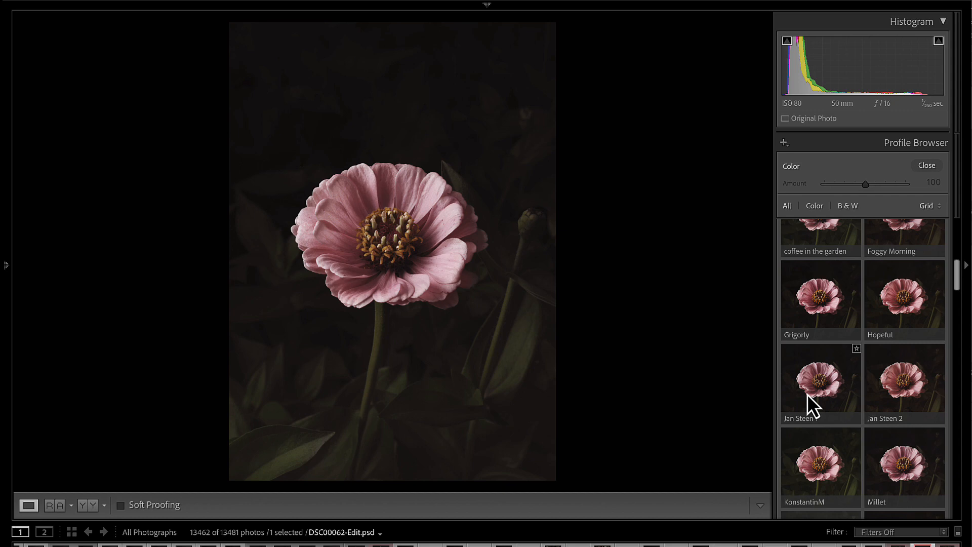
{"action": "left_click", "coordinate": [807, 394]}
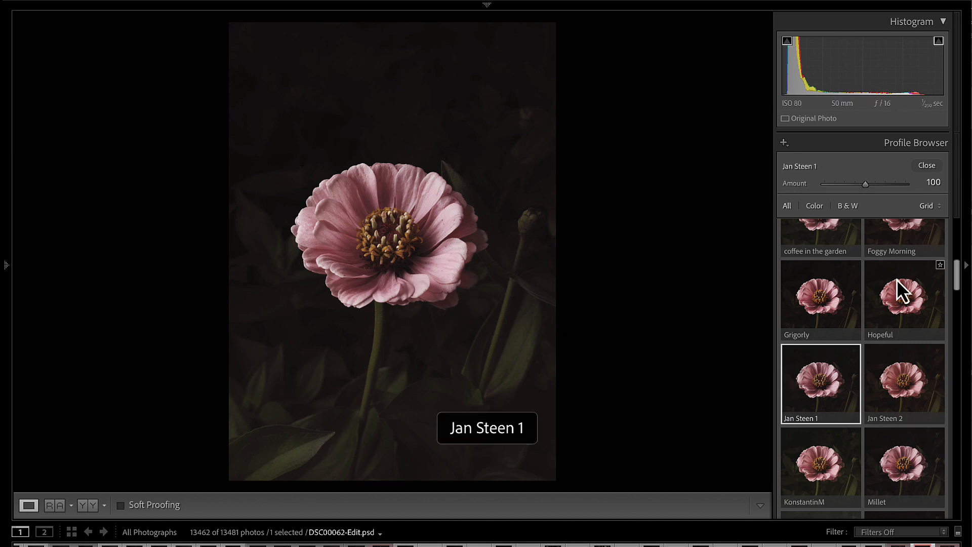
Preview more painterly profiles on the photo, restore the Color profile, and leave the Profile Browser
{"action": "scroll", "coordinate": [897, 284], "scroll_direction": "down", "scroll_amount": 5}
{"action": "scroll", "coordinate": [898, 279], "scroll_direction": "down", "scroll_amount": 2}
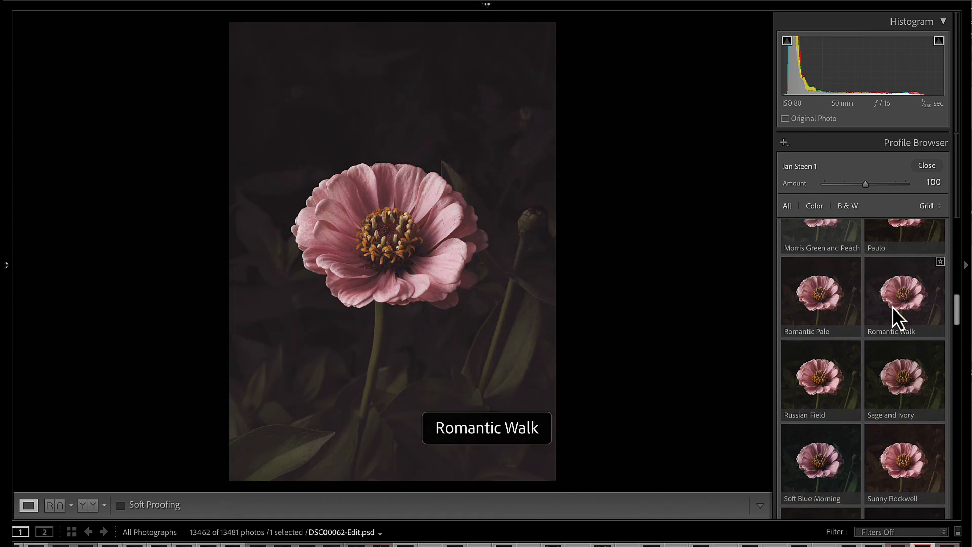
{"action": "scroll", "coordinate": [816, 451], "scroll_direction": "down", "scroll_amount": 2}
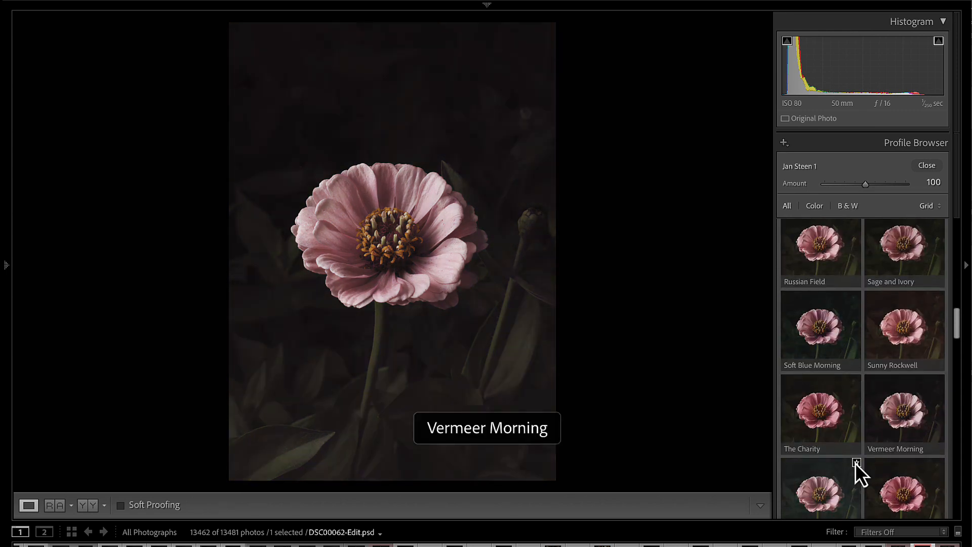
{"action": "scroll", "coordinate": [857, 460], "scroll_direction": "down", "scroll_amount": 8}
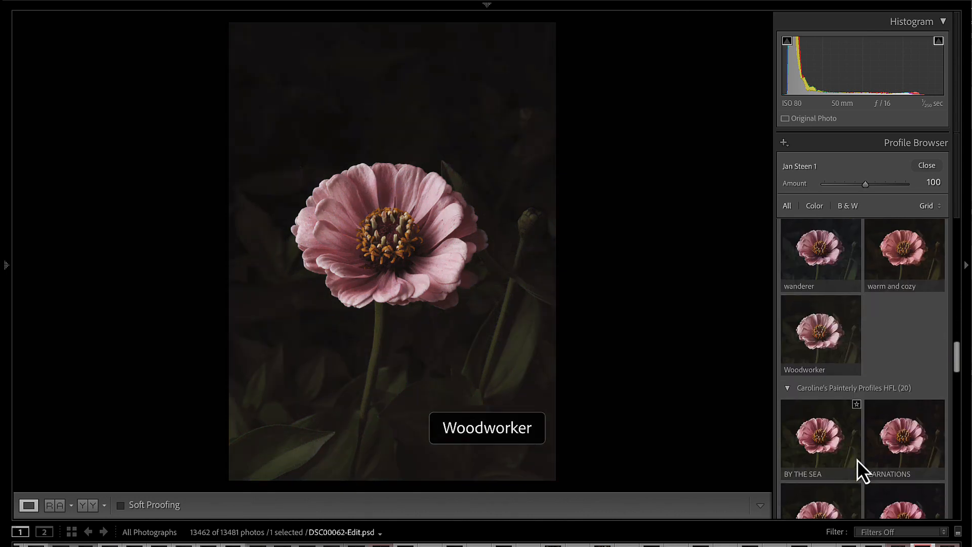
{"action": "scroll", "coordinate": [858, 459], "scroll_direction": "down", "scroll_amount": 3}
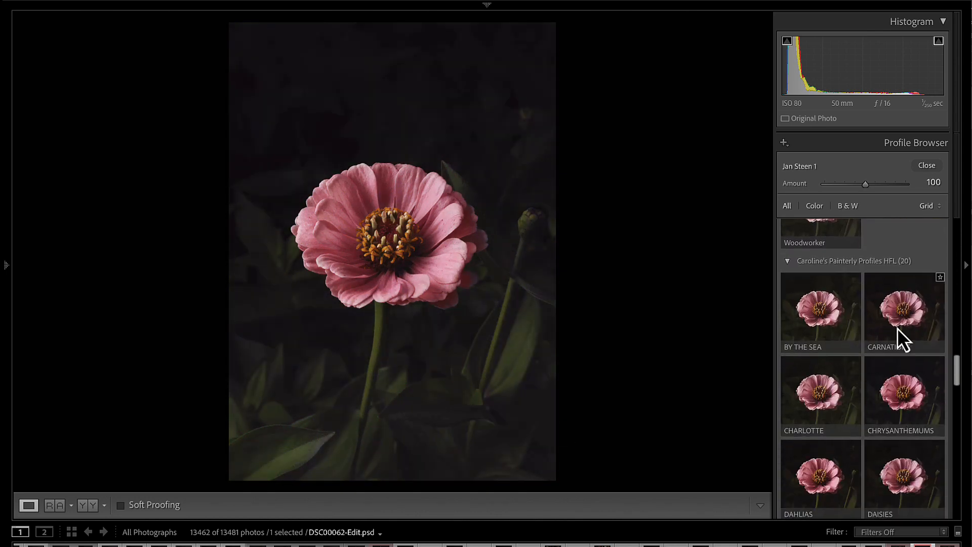
{"action": "scroll", "coordinate": [857, 412], "scroll_direction": "up", "scroll_amount": 15}
{"action": "scroll", "coordinate": [858, 412], "scroll_direction": "down", "scroll_amount": 1}
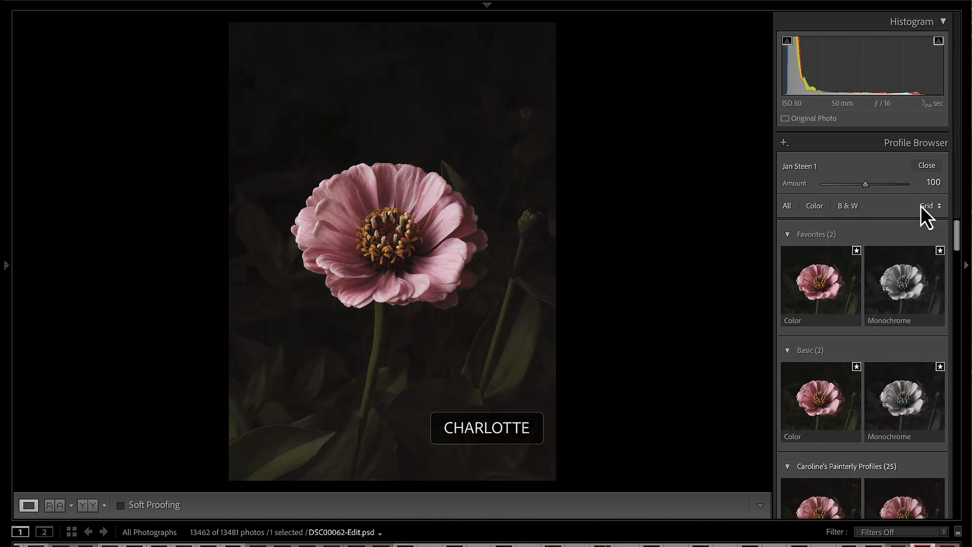
{"action": "left_click", "coordinate": [831, 281]}
{"action": "left_click", "coordinate": [932, 163]}
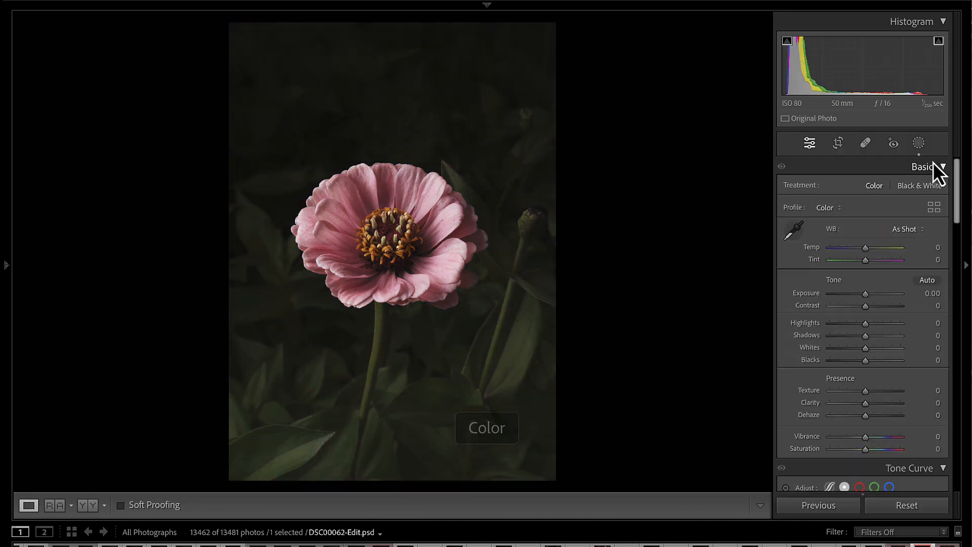